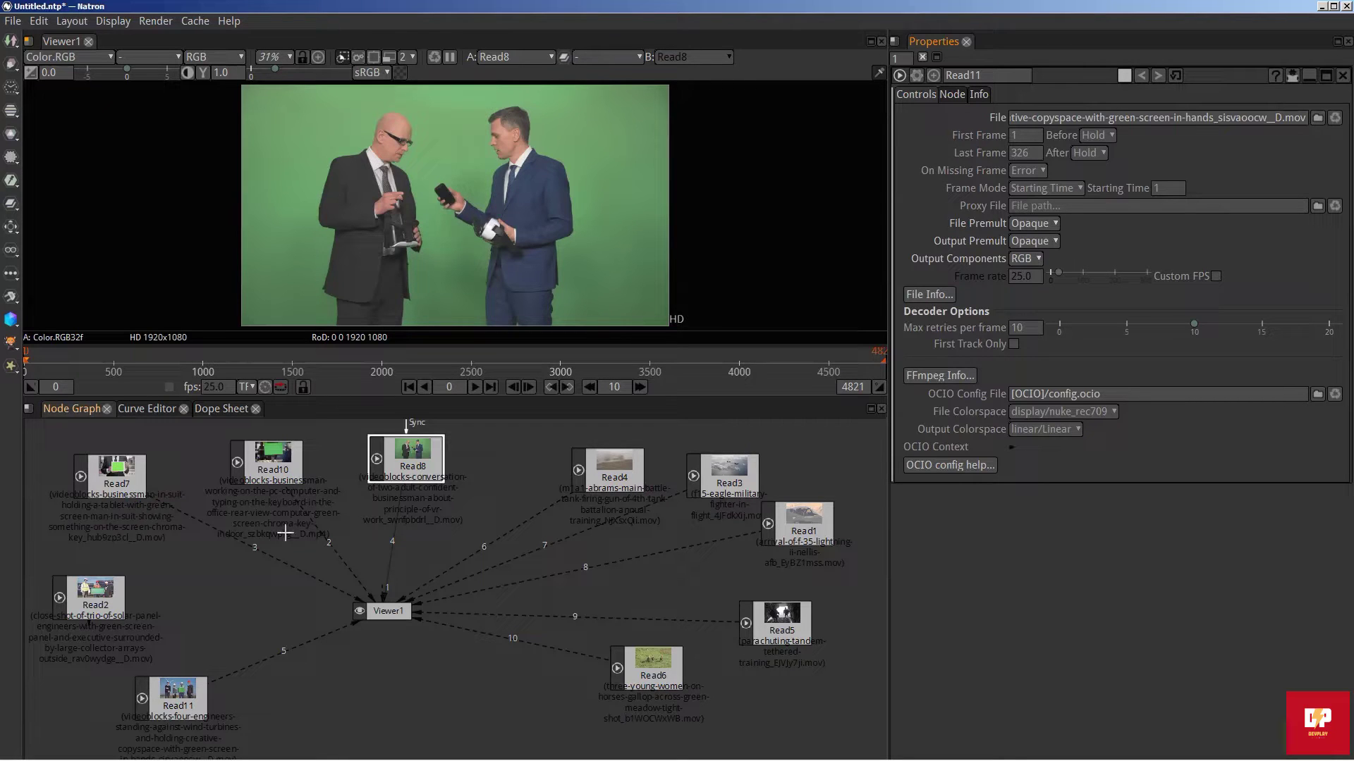
# Spread the Read7, Read10, Read8, Read2, Read11 and Read6 nodes around Viewer1, and display the Read2 clip in the viewer
pyautogui.moveTo(167, 702); pyautogui.dragTo(177, 655)
pyautogui.moveTo(134, 494); pyautogui.dragTo(171, 499)
pyautogui.moveTo(416, 462); pyautogui.dragTo(488, 470)
pyautogui.moveTo(251, 471); pyautogui.dragTo(319, 479)
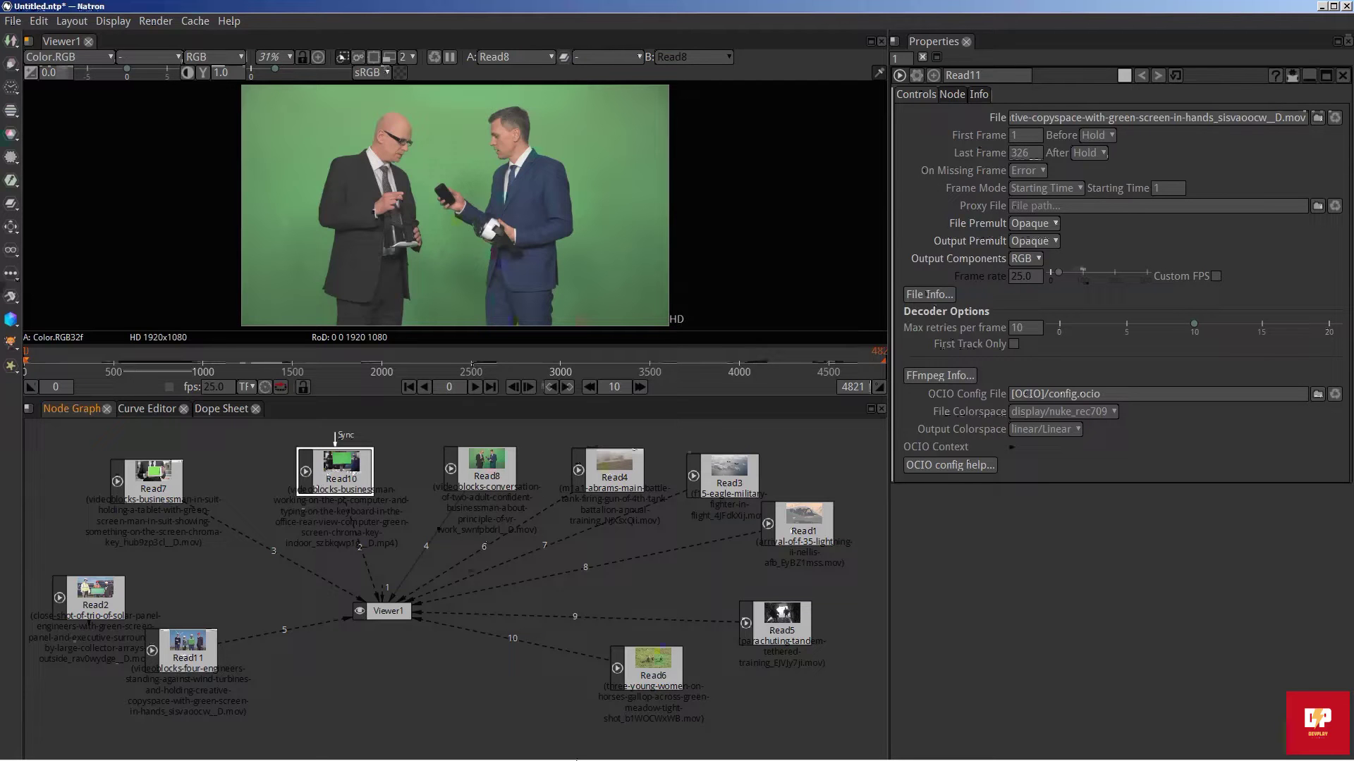
pyautogui.moveTo(646, 659); pyautogui.dragTo(655, 680)
pyautogui.moveTo(92, 587); pyautogui.dragTo(103, 565)
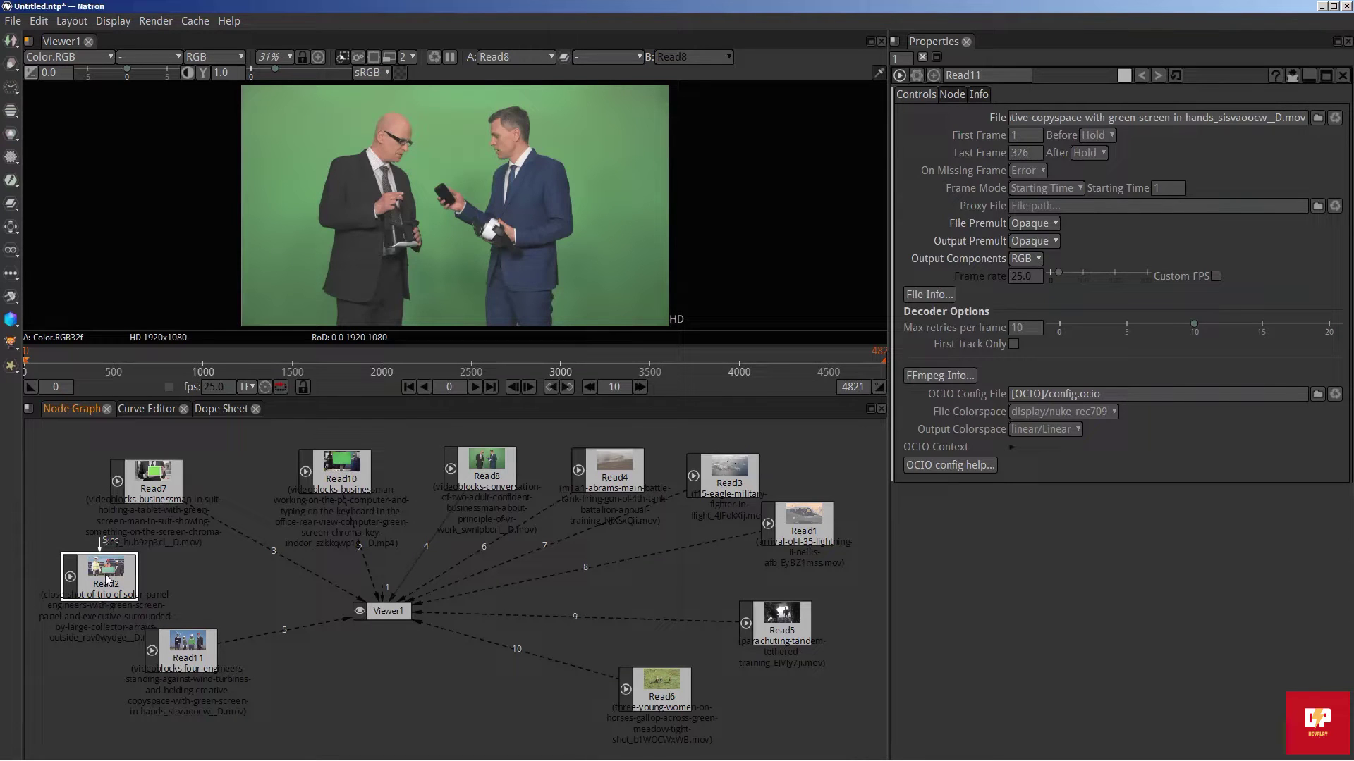
pyautogui.press('1')
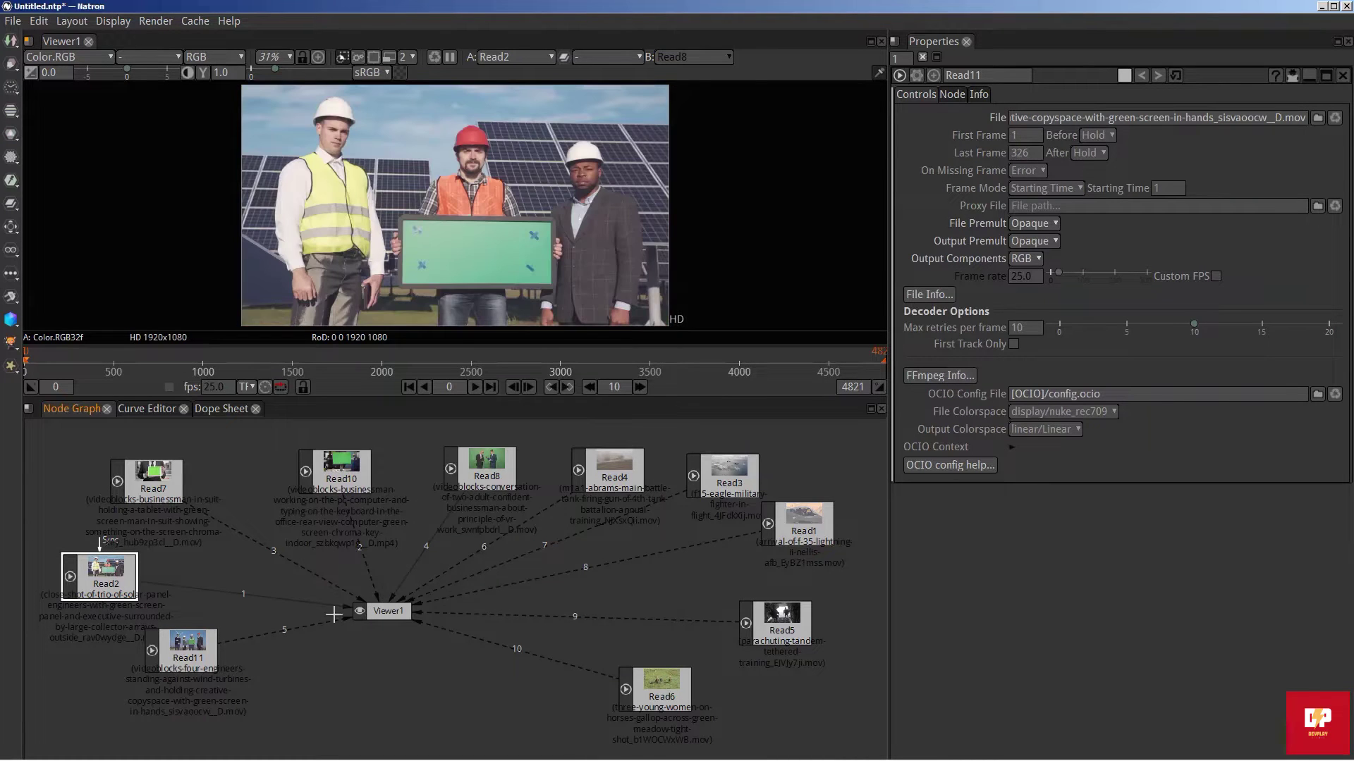
pyautogui.moveTo(194, 654); pyautogui.dragTo(158, 654)
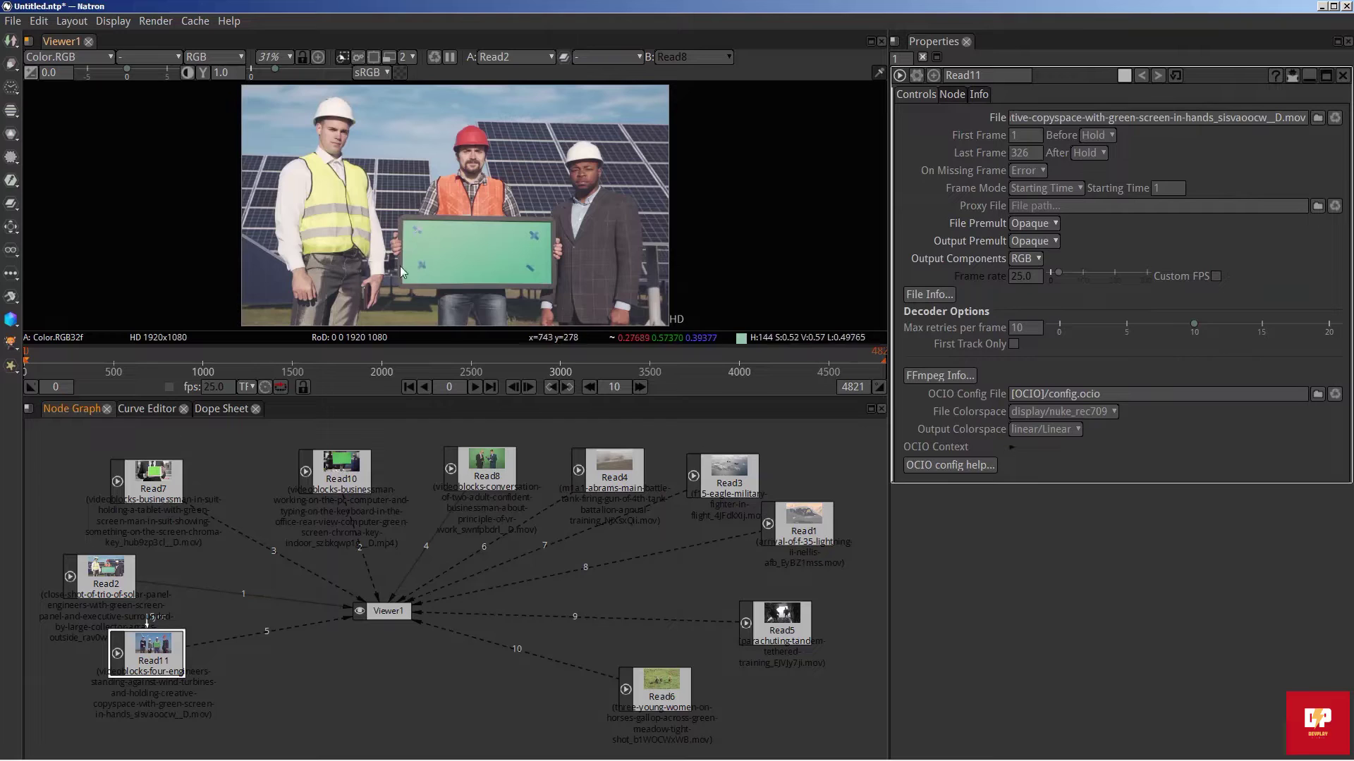
# View the green-screen clips Read8, Read11 and Read10 one after another in the viewer
pyautogui.click(482, 474)
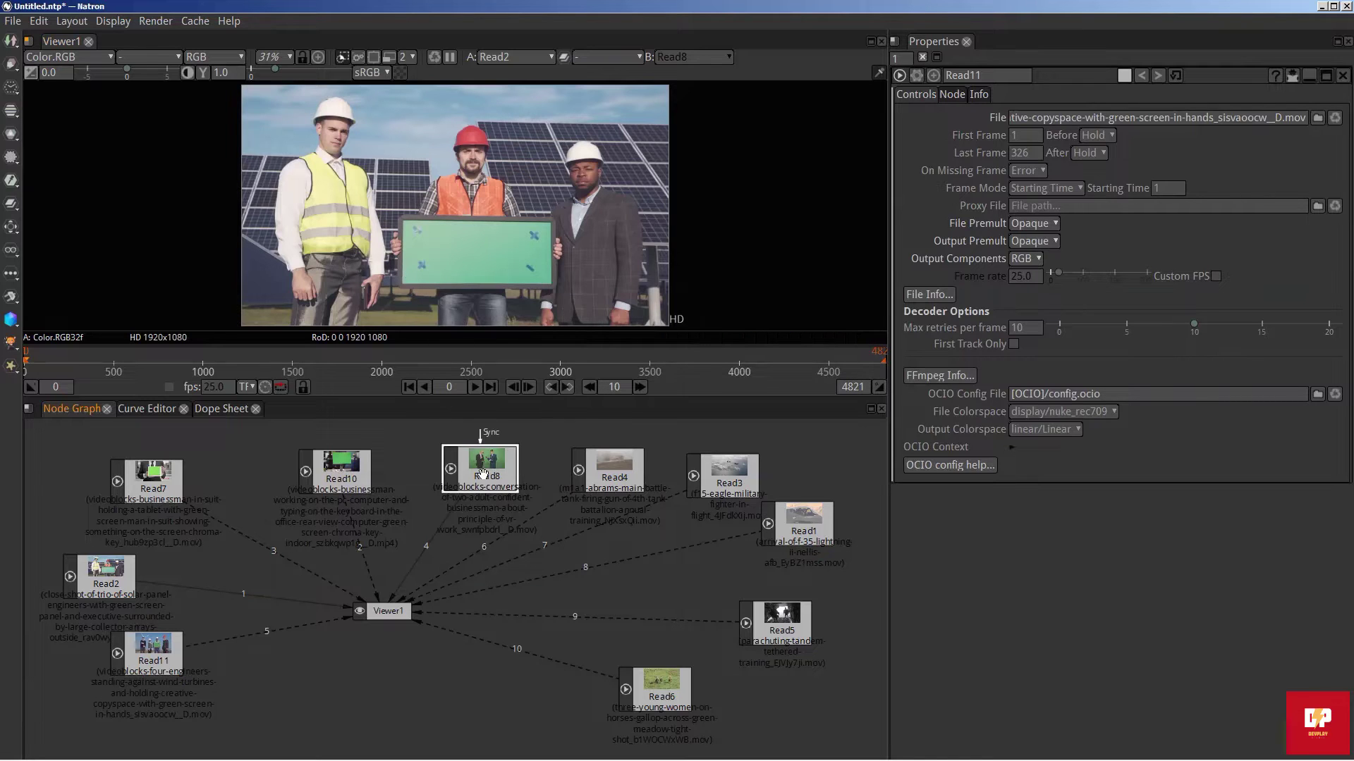
pyautogui.press('4')
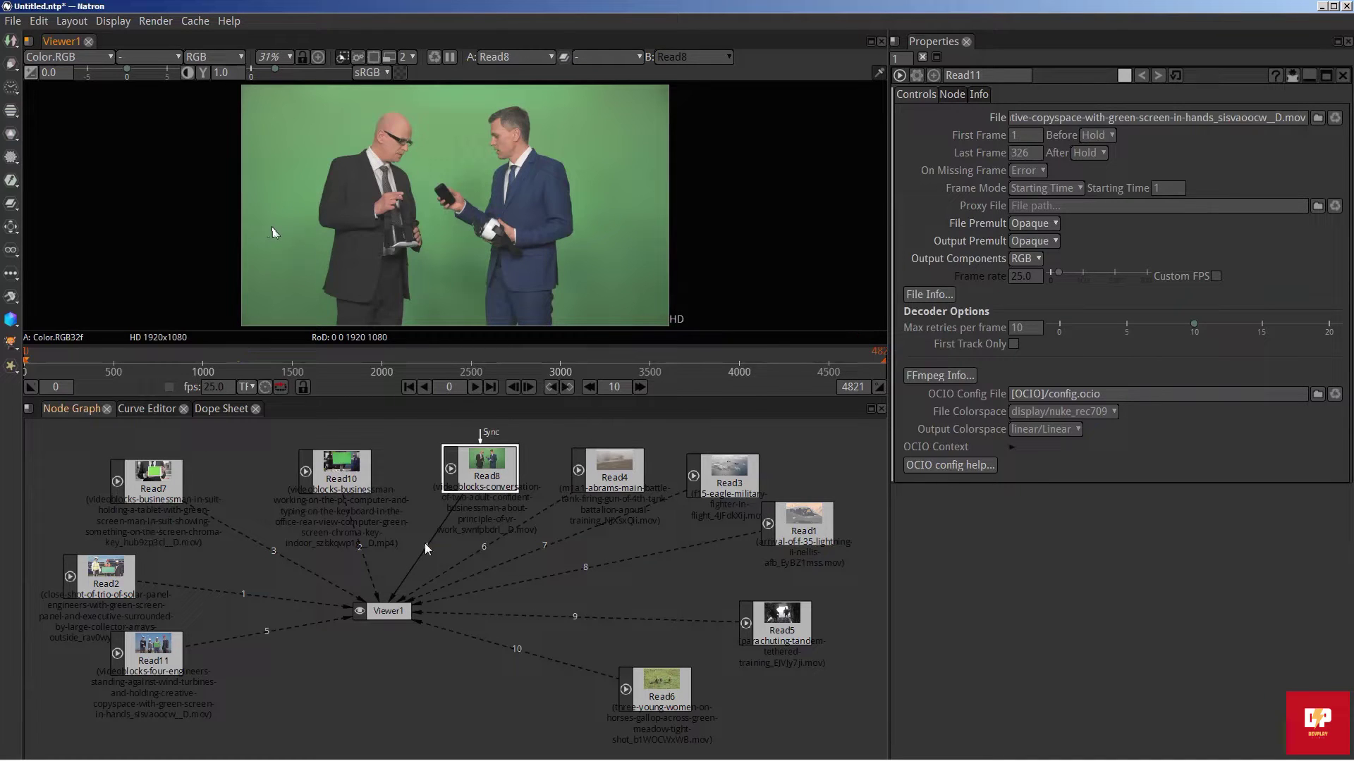
pyautogui.click(151, 667)
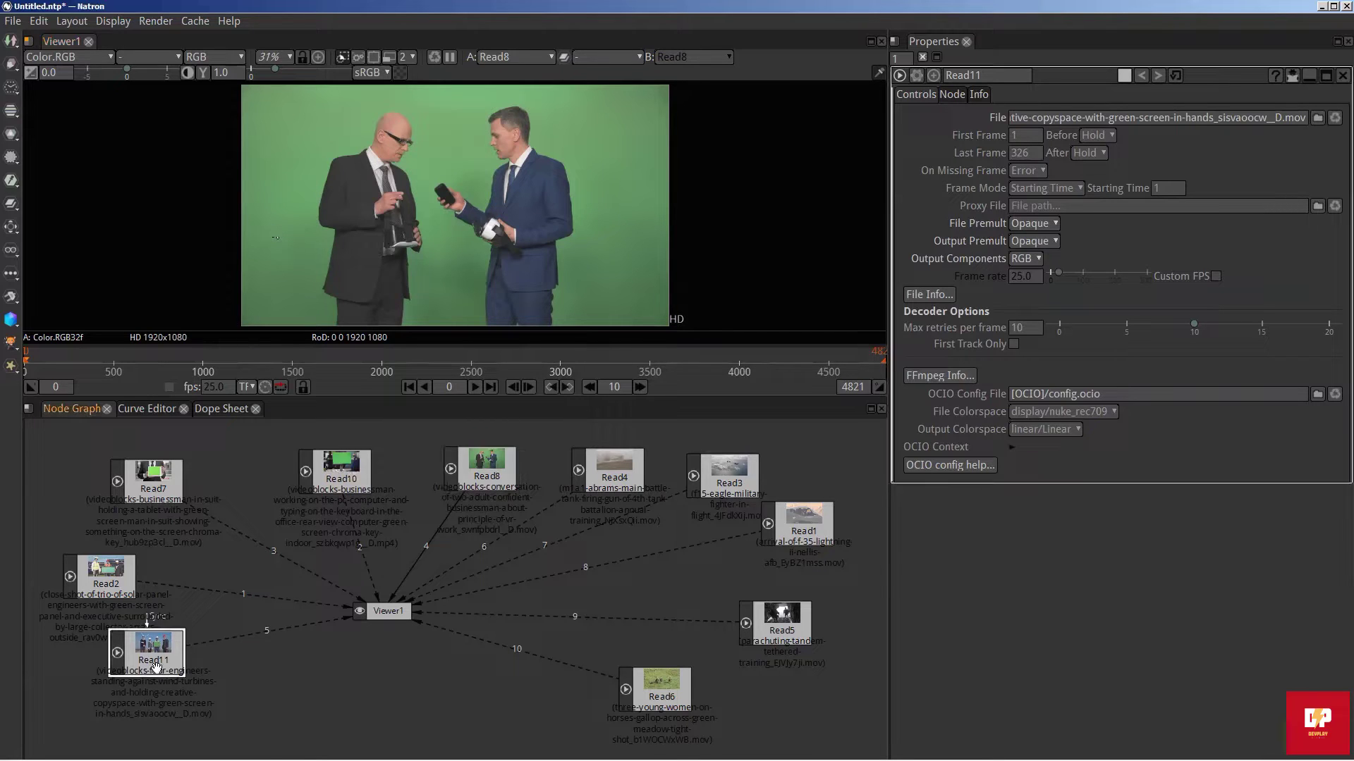
pyautogui.click(455, 207)
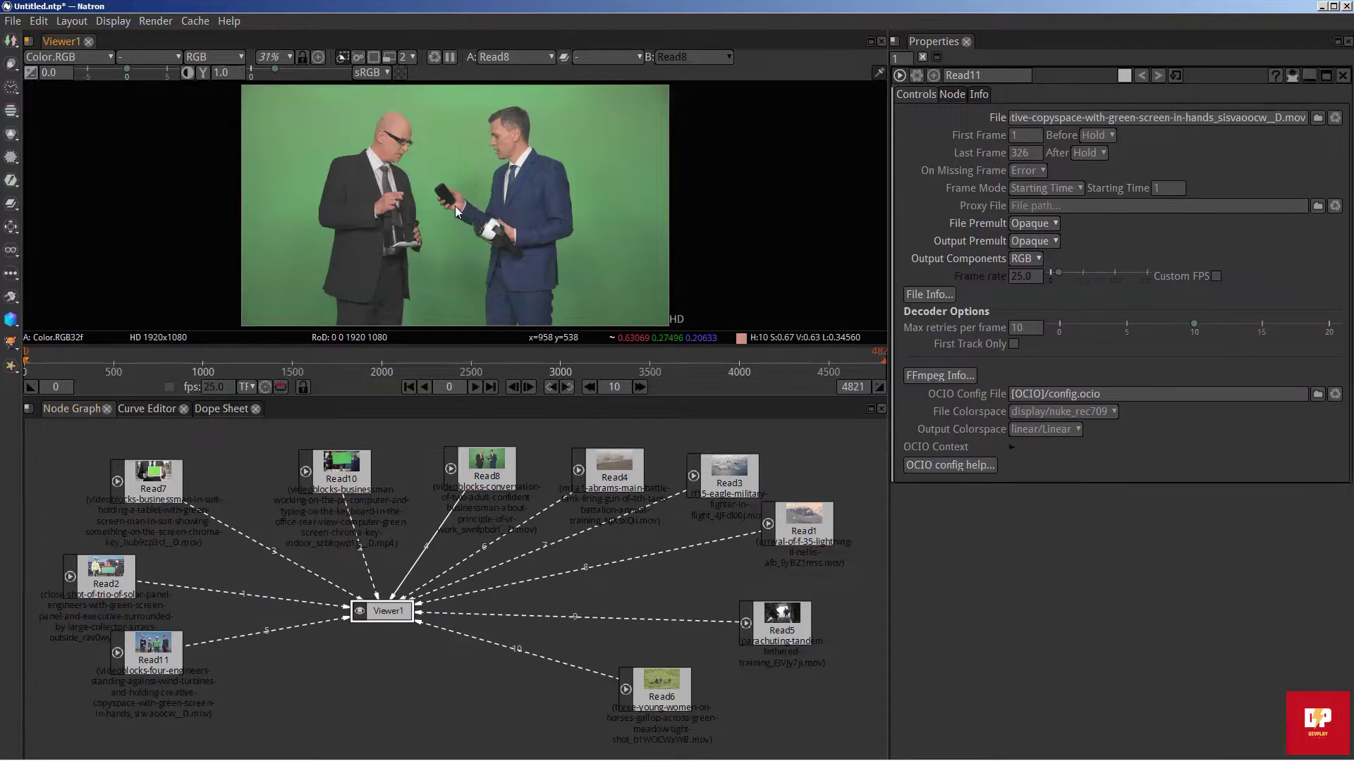
pyautogui.press('5')
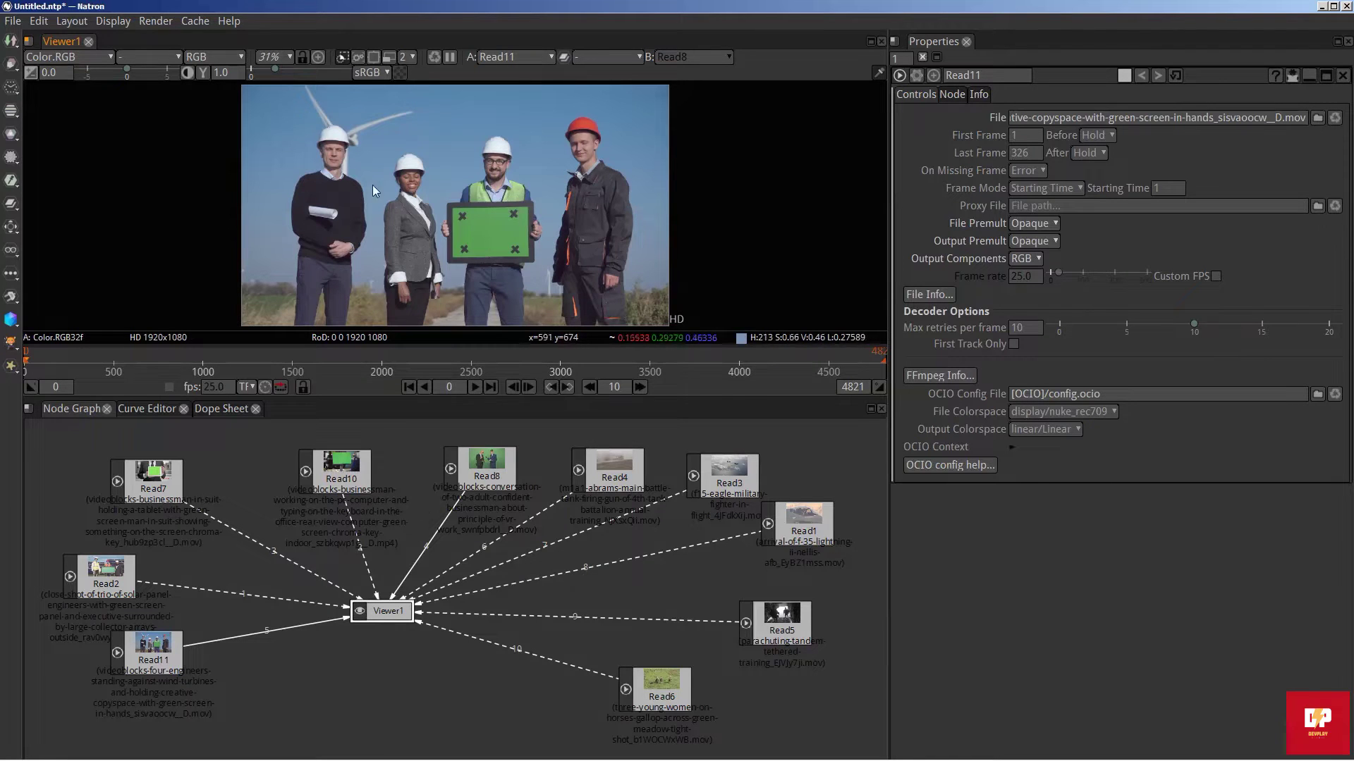
pyautogui.press('3')
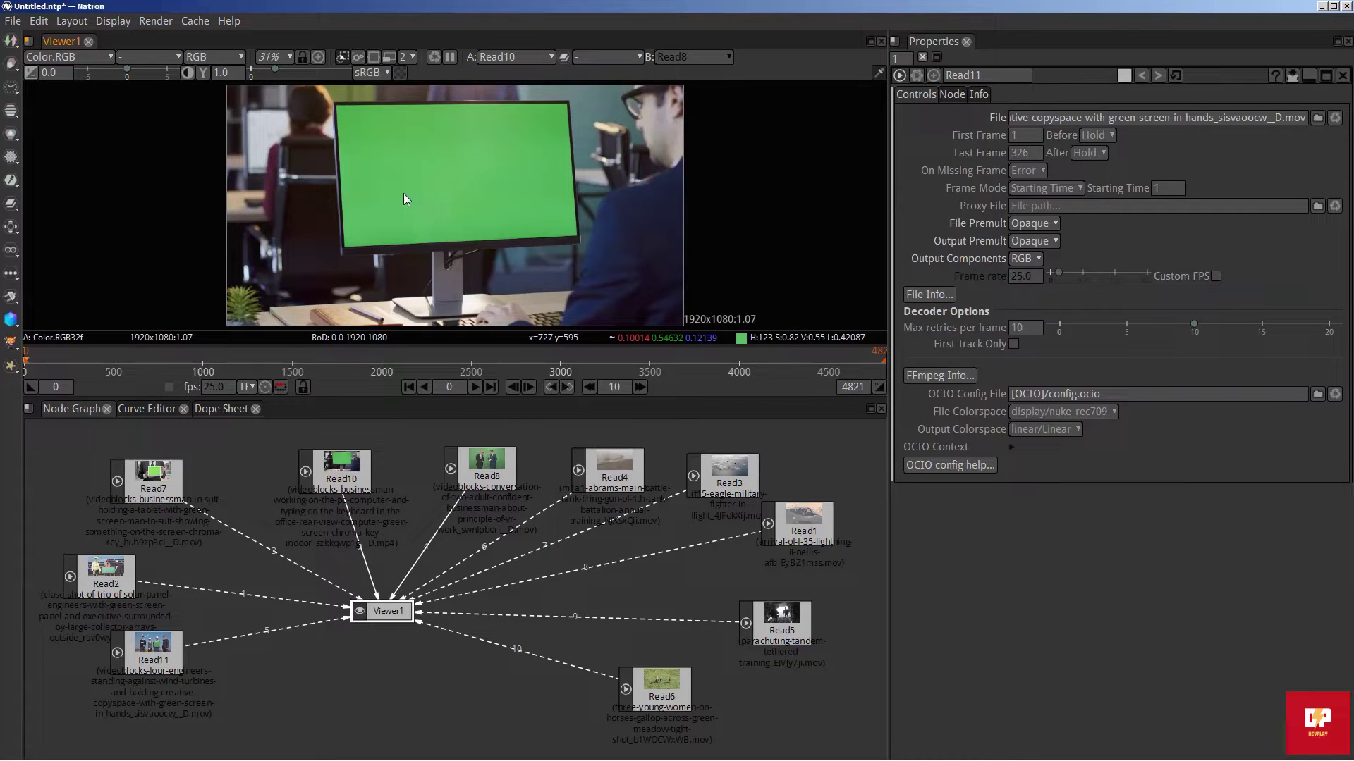
# View the Read3 jet clip against the Read7 tablet clip, plus the Read4, Read5, Read1 and Read6 footage
pyautogui.press('7')
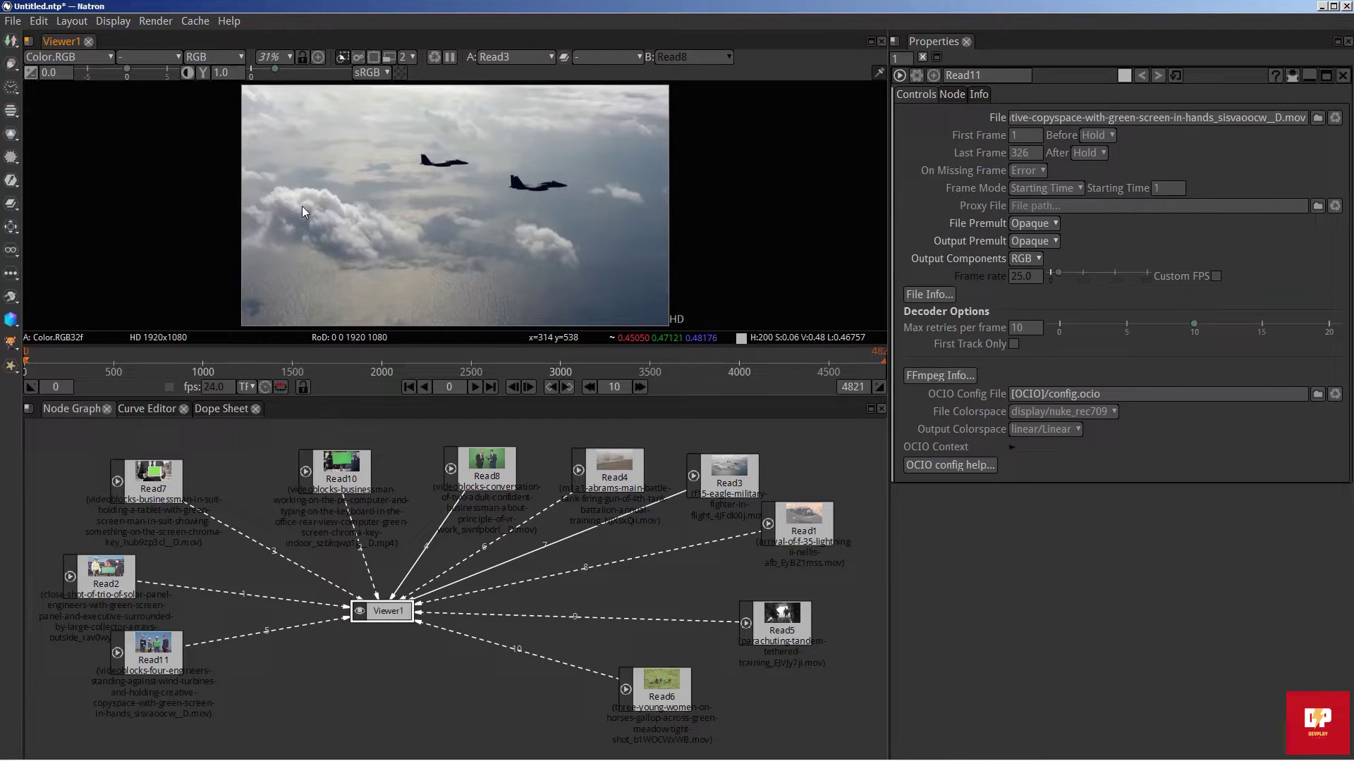
pyautogui.press('3')
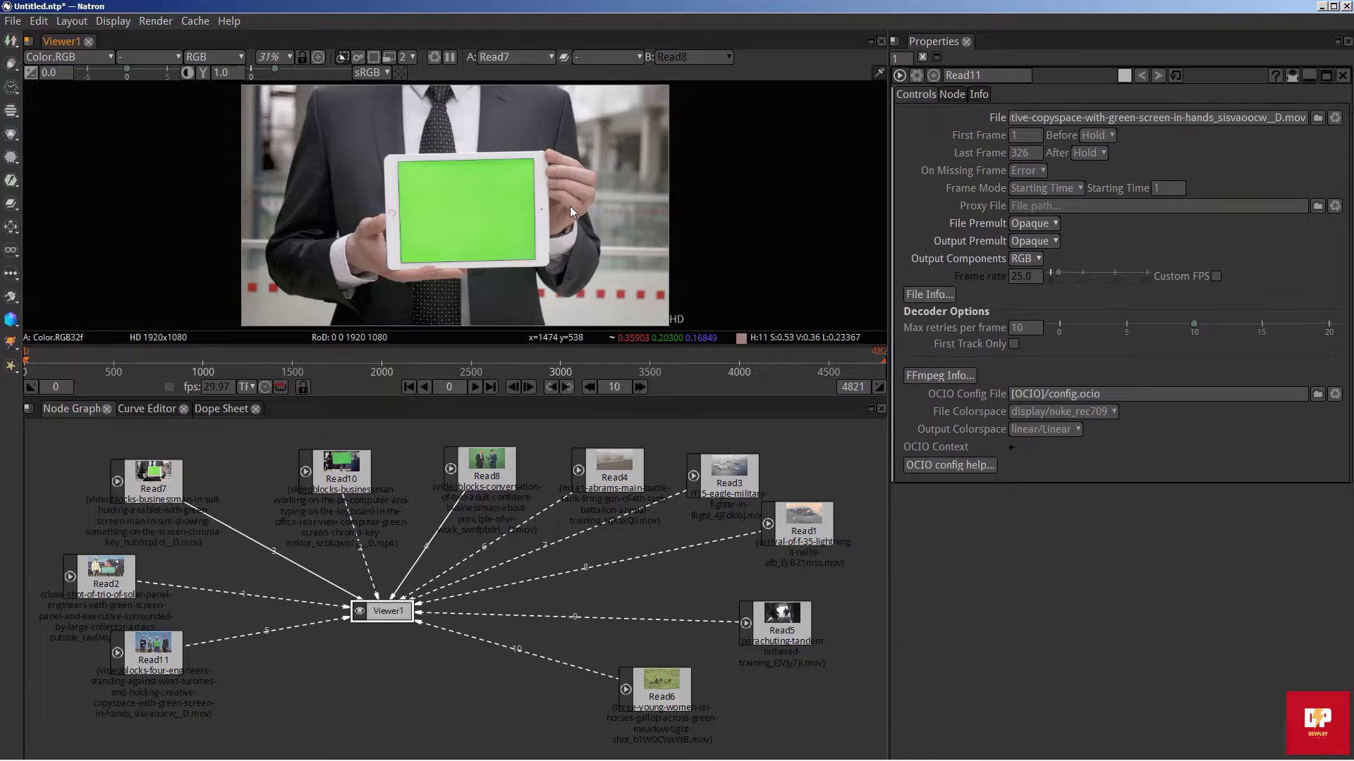
pyautogui.press('7')
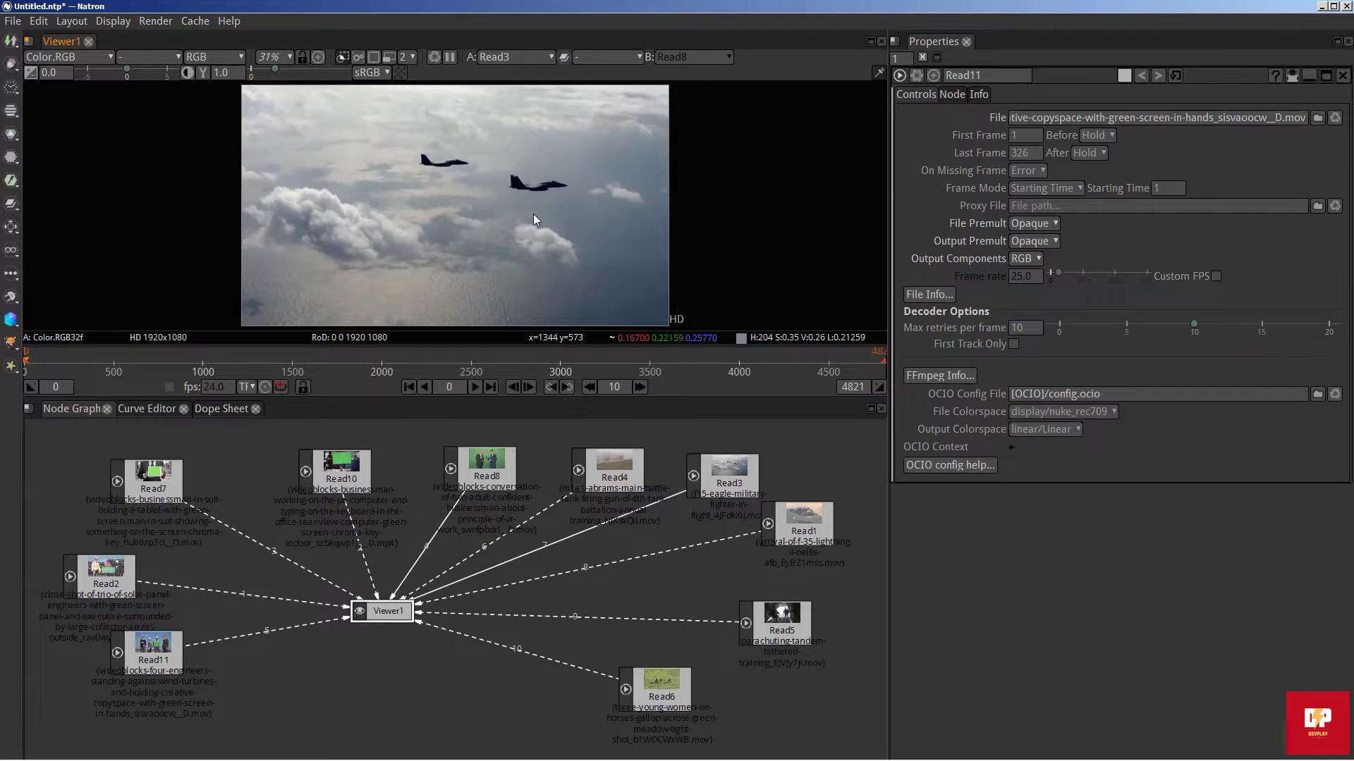
pyautogui.press('6')
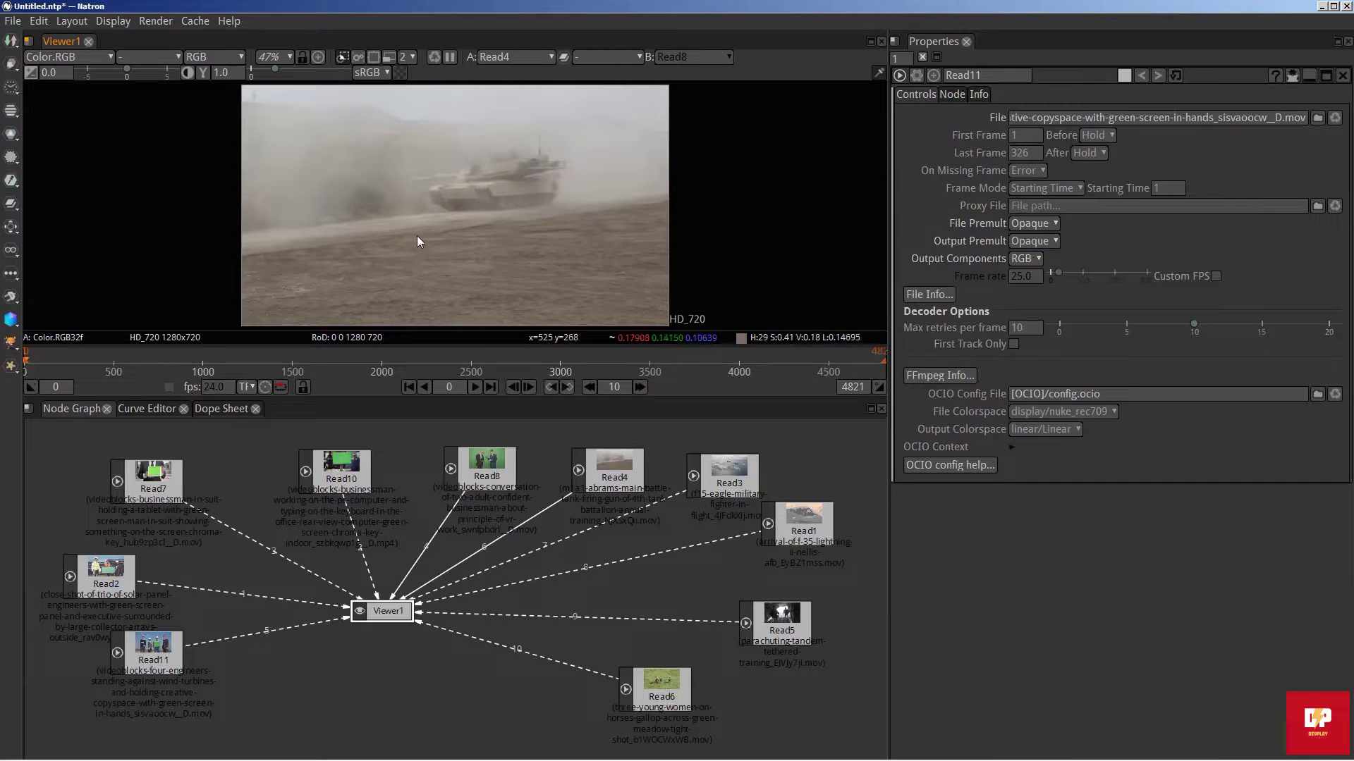
pyautogui.press('9')
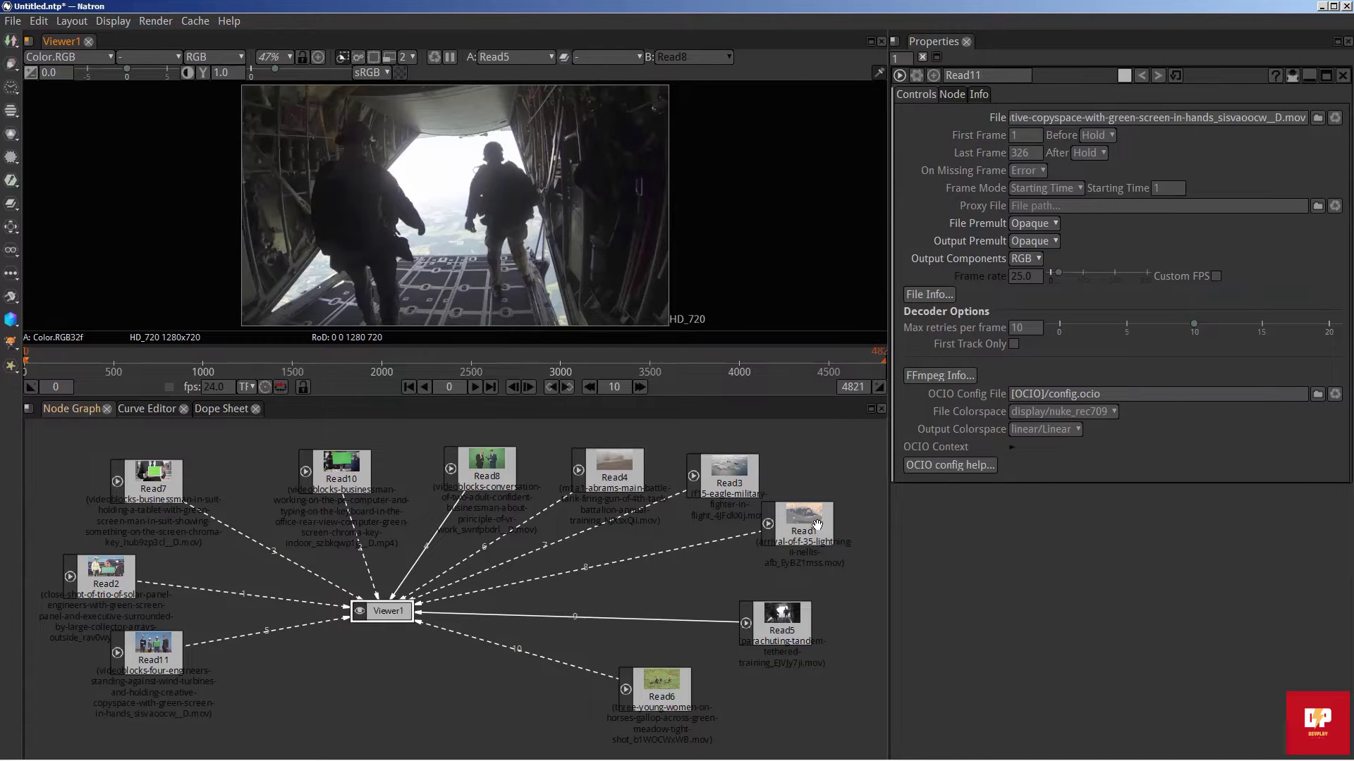
pyautogui.press('8')
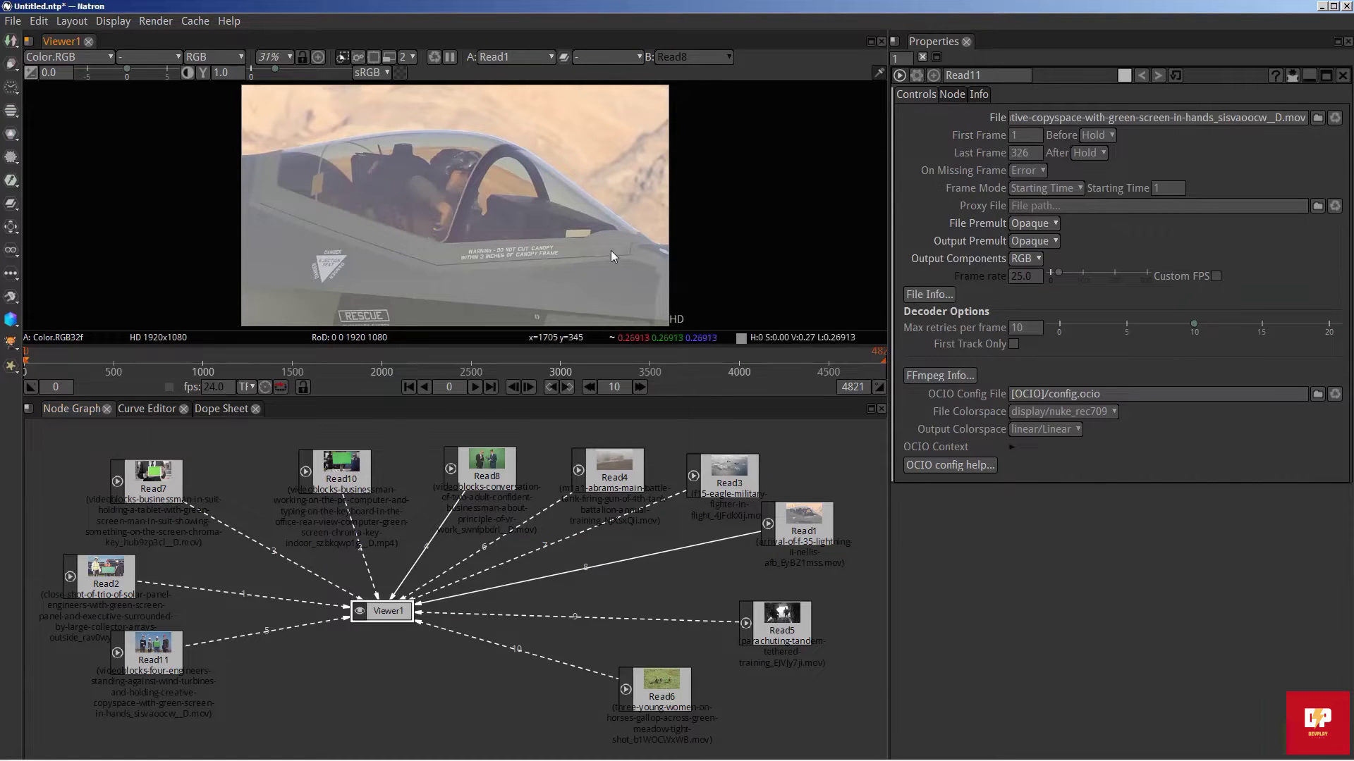
pyautogui.press('0')
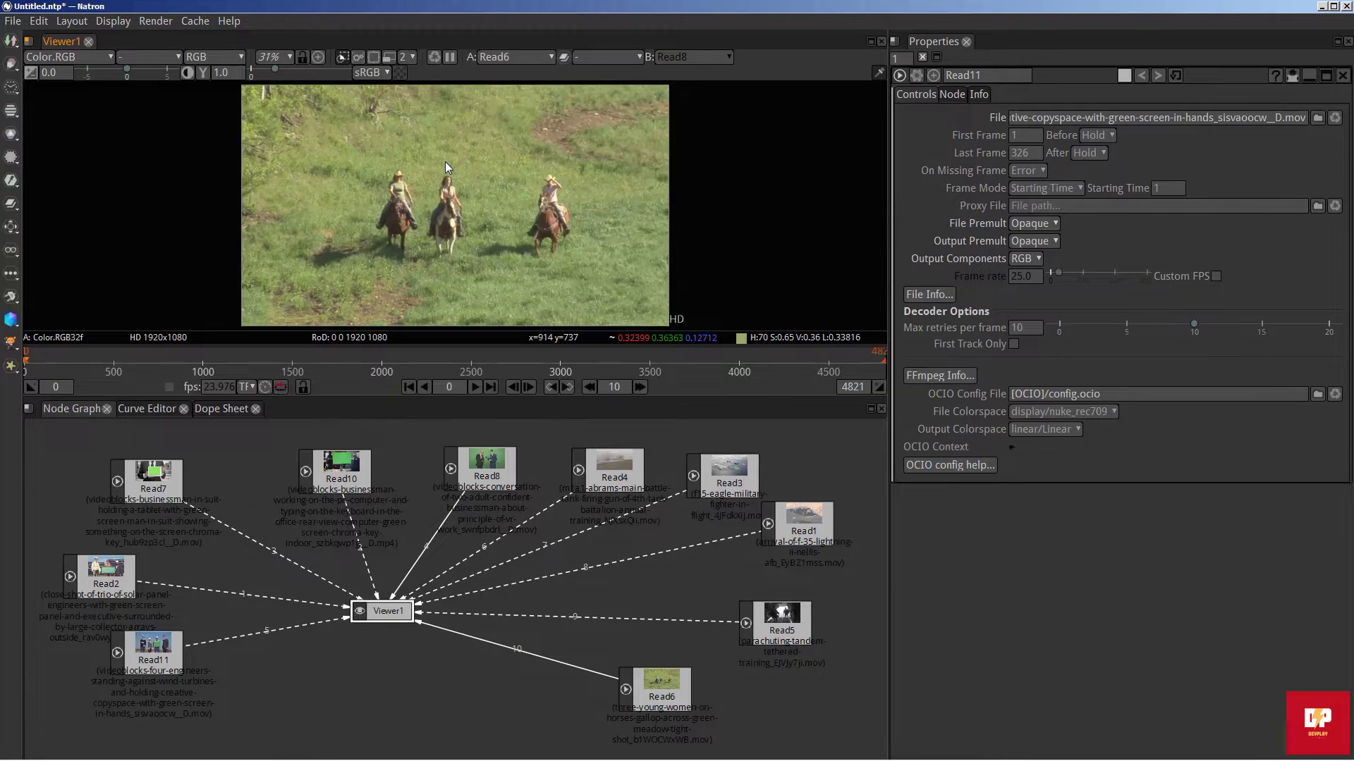
# Switch the viewer back and forth between Read3 and Read6 to compare the jets and horse-riding footage
pyautogui.press('7')
pyautogui.press('0')
pyautogui.press('7')
pyautogui.press('0')
# Display the Read11 clip and examine the tracking markers on the green board up close
pyautogui.click(141, 661)
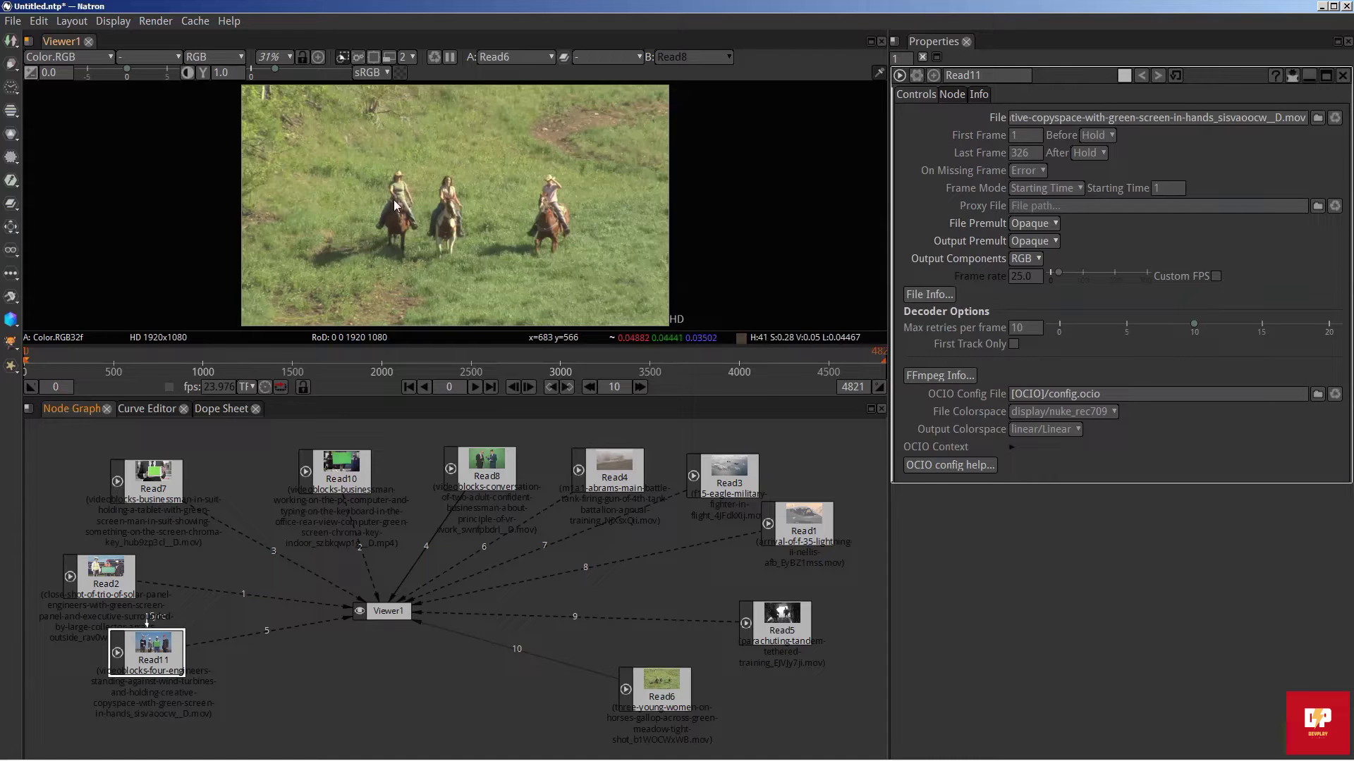
pyautogui.press('5')
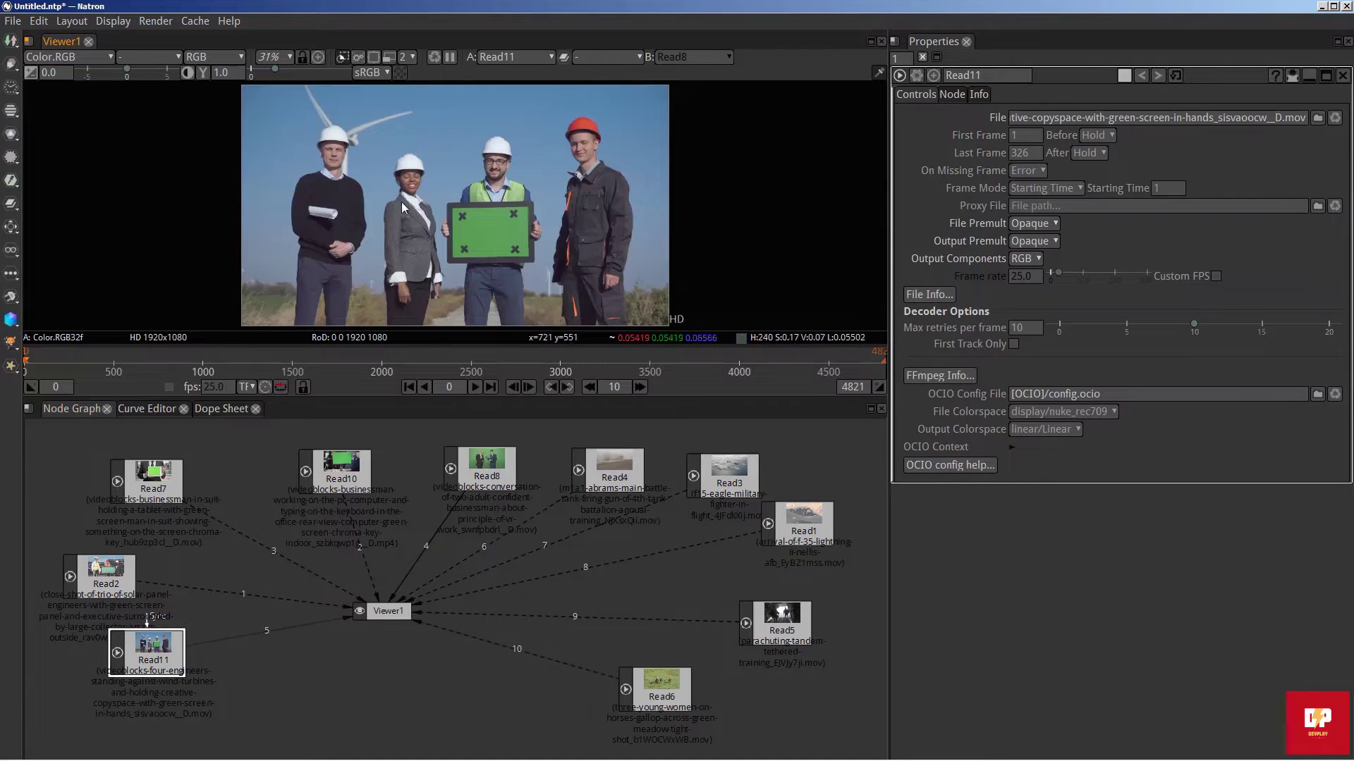
pyautogui.scroll(5, 508, 221)
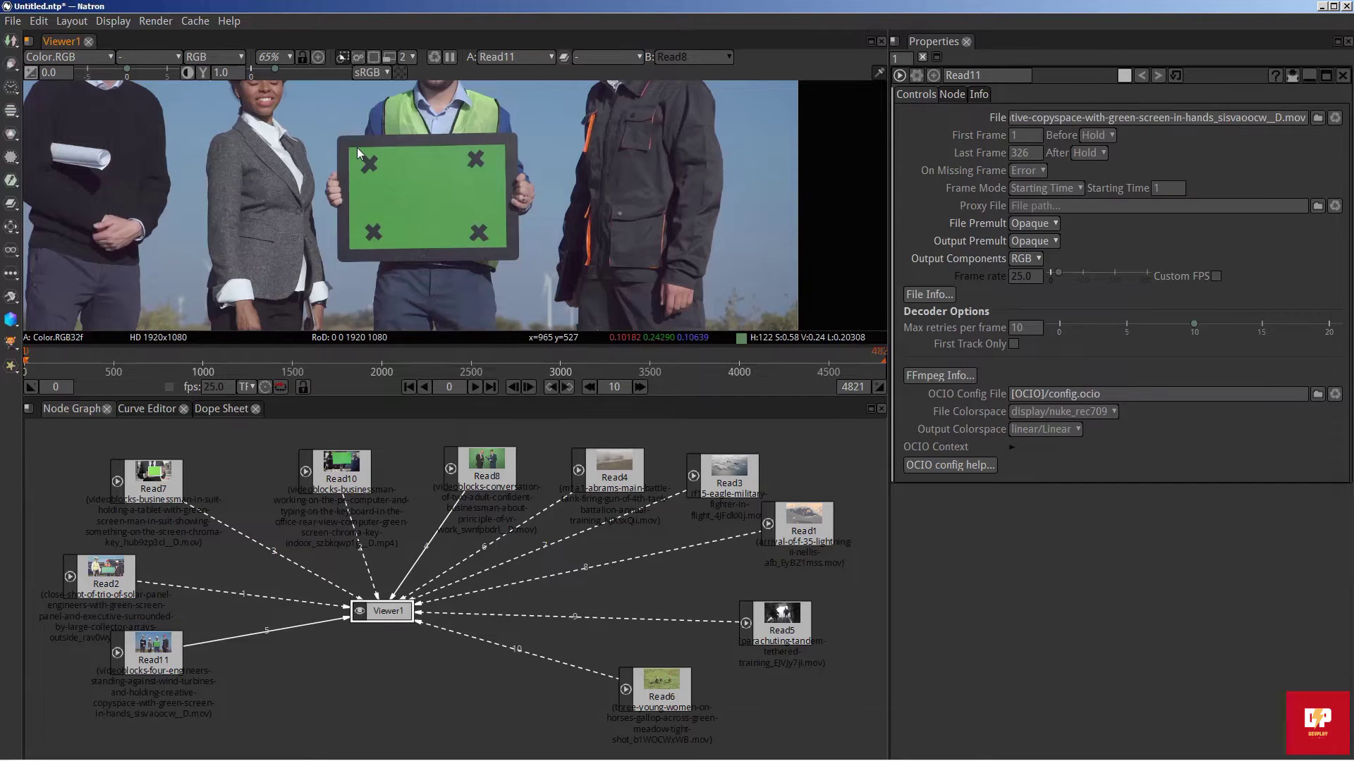
# Examine the green tablet screen in Read7 and the green monitor screen in Read10
pyautogui.press('3')
pyautogui.scroll(-6, 547, 151)
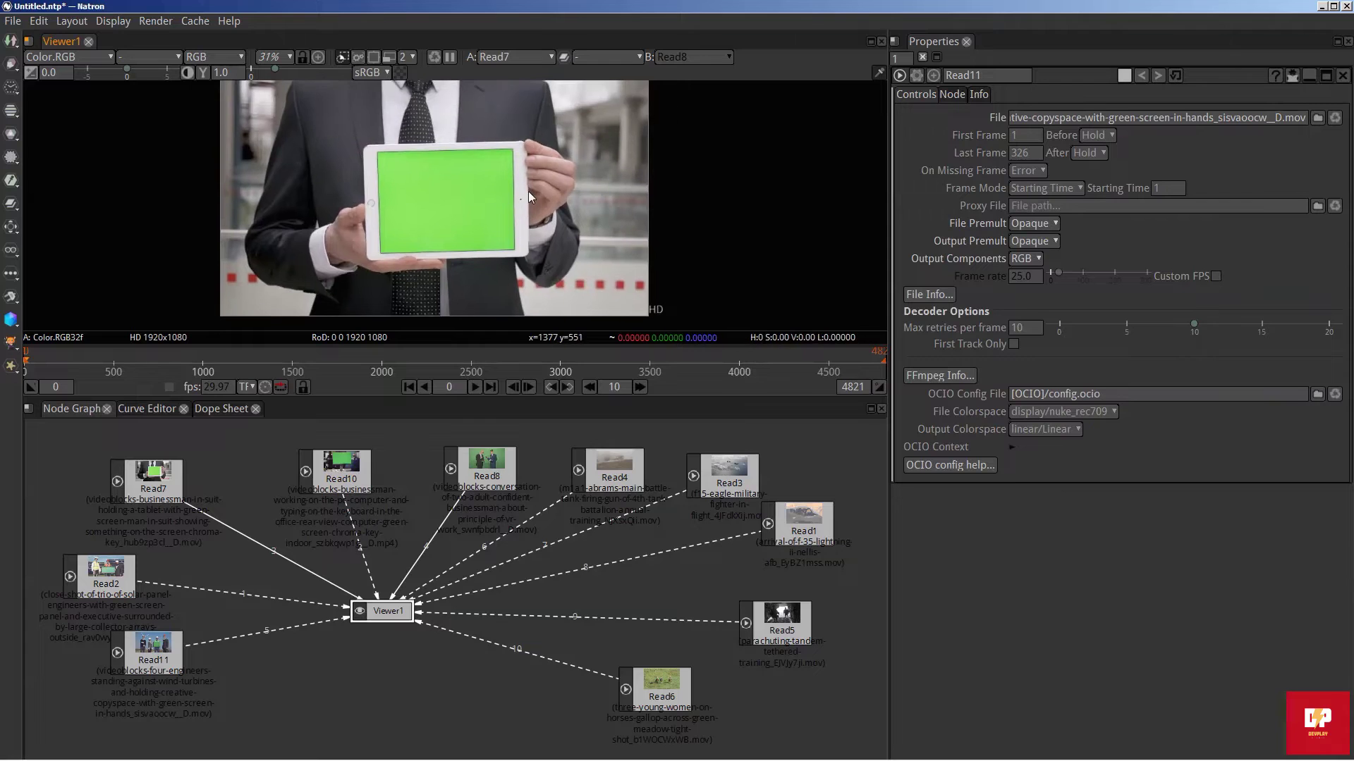
pyautogui.scroll(1, 531, 187)
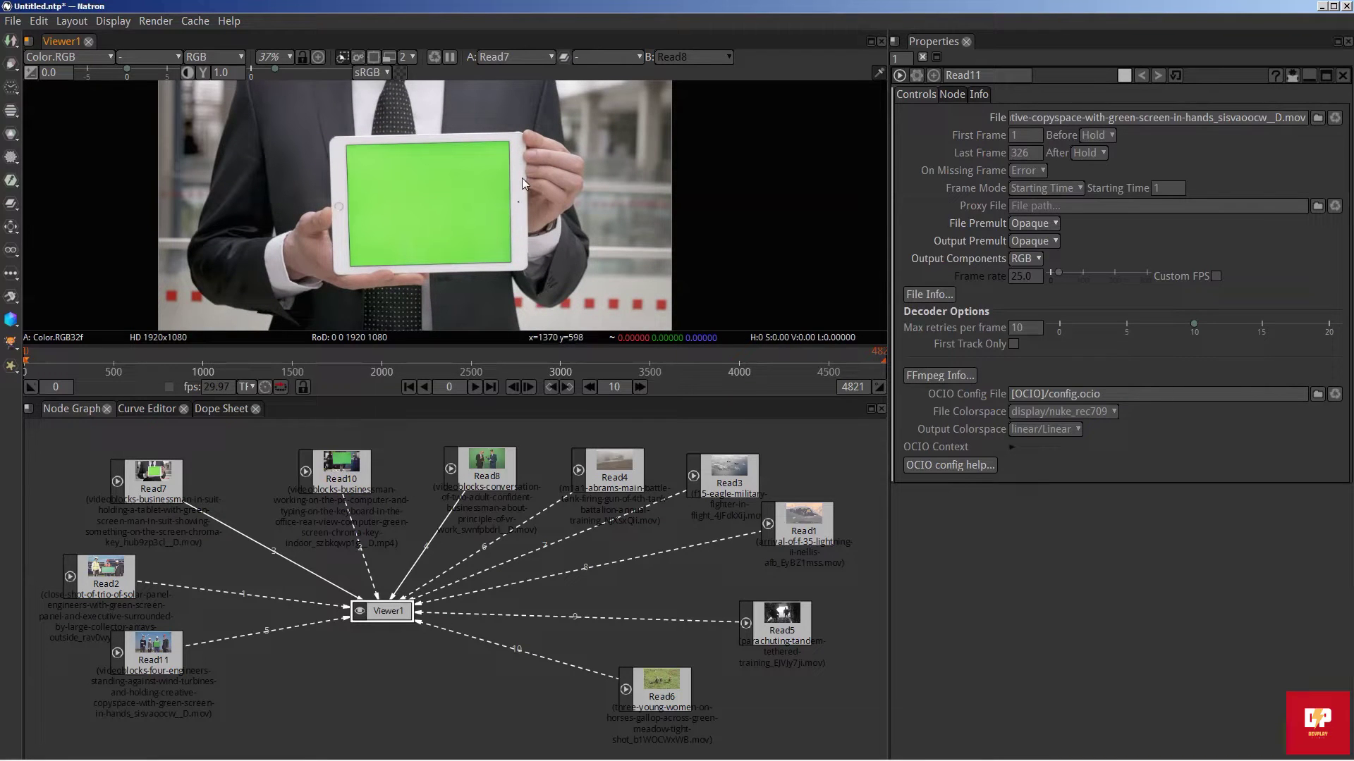
pyautogui.press('2')
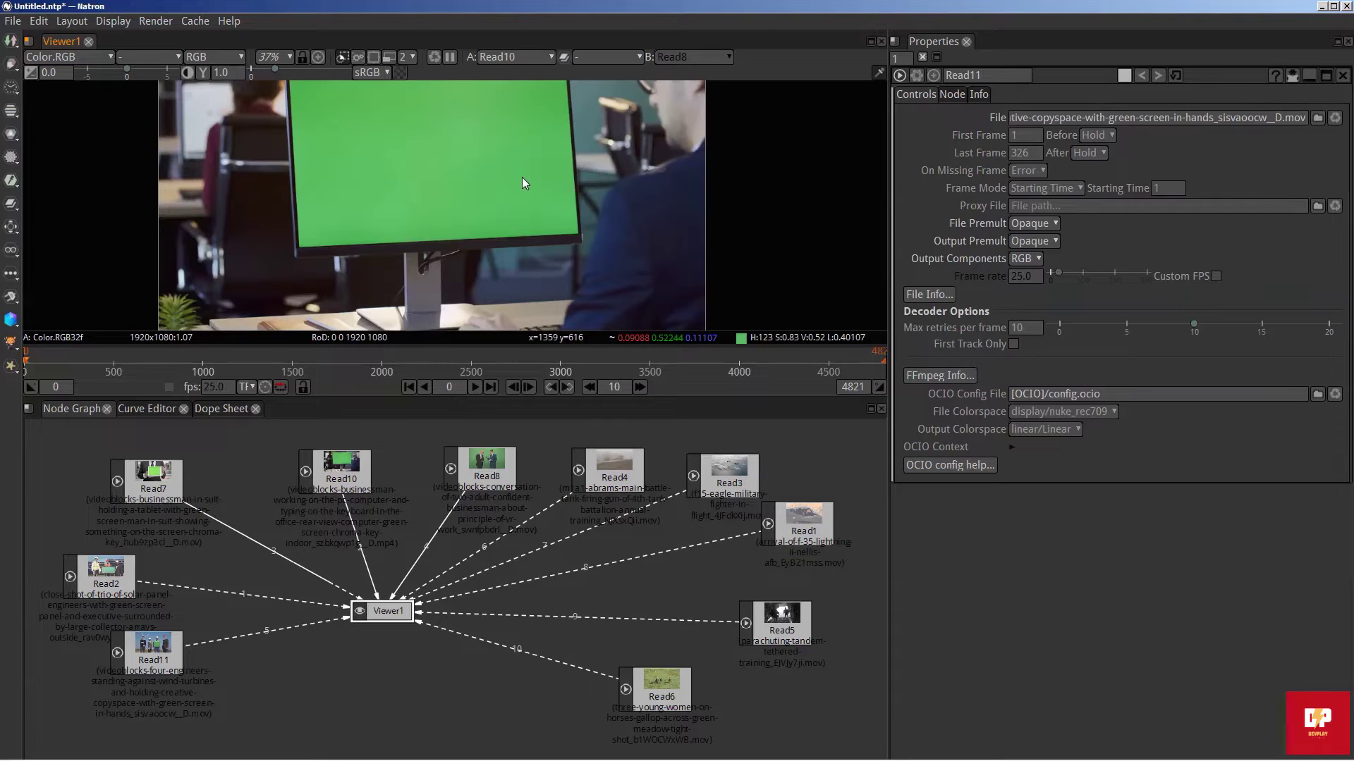
pyautogui.scroll(-1, 543, 180)
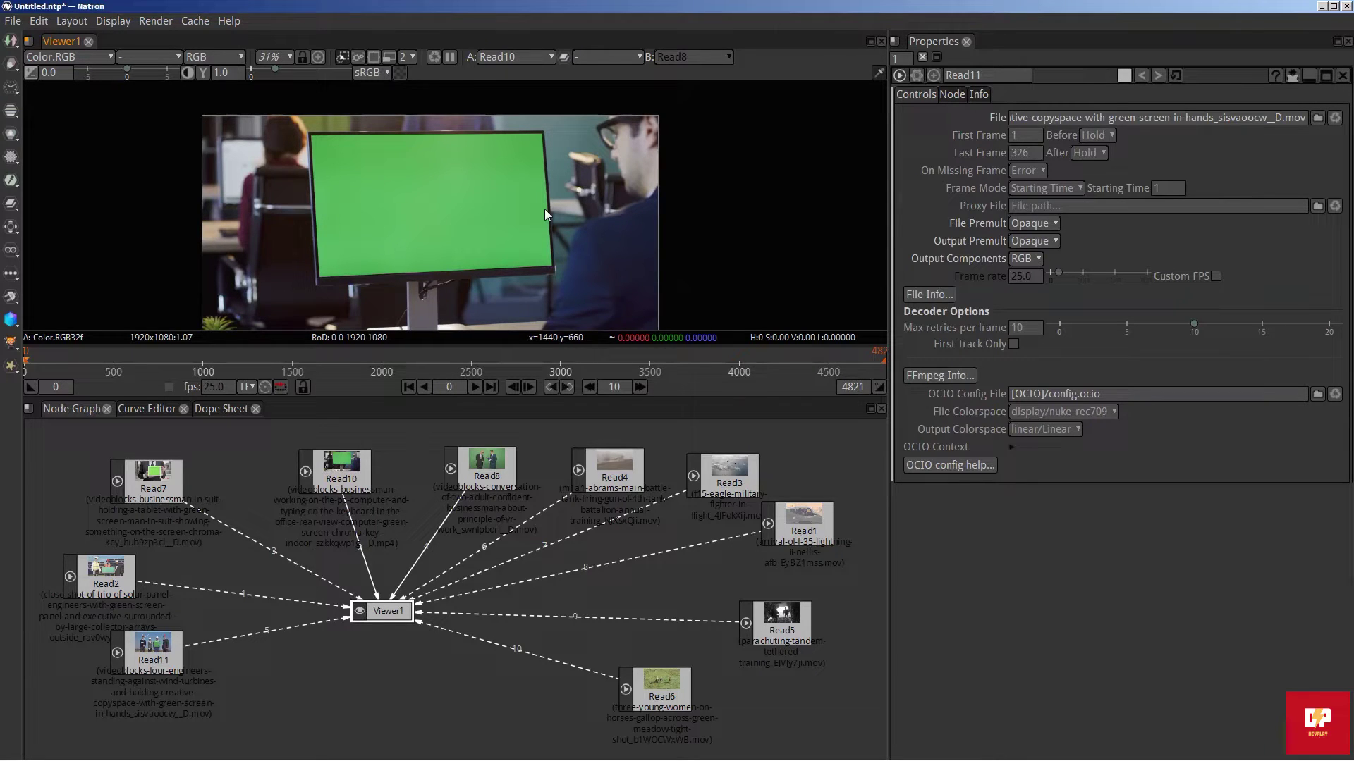
# Compare the green screens of the Read11, Read10 and Read8 clips by alternating them in the viewer
pyautogui.press('5')
pyautogui.press('2')
pyautogui.press('4')
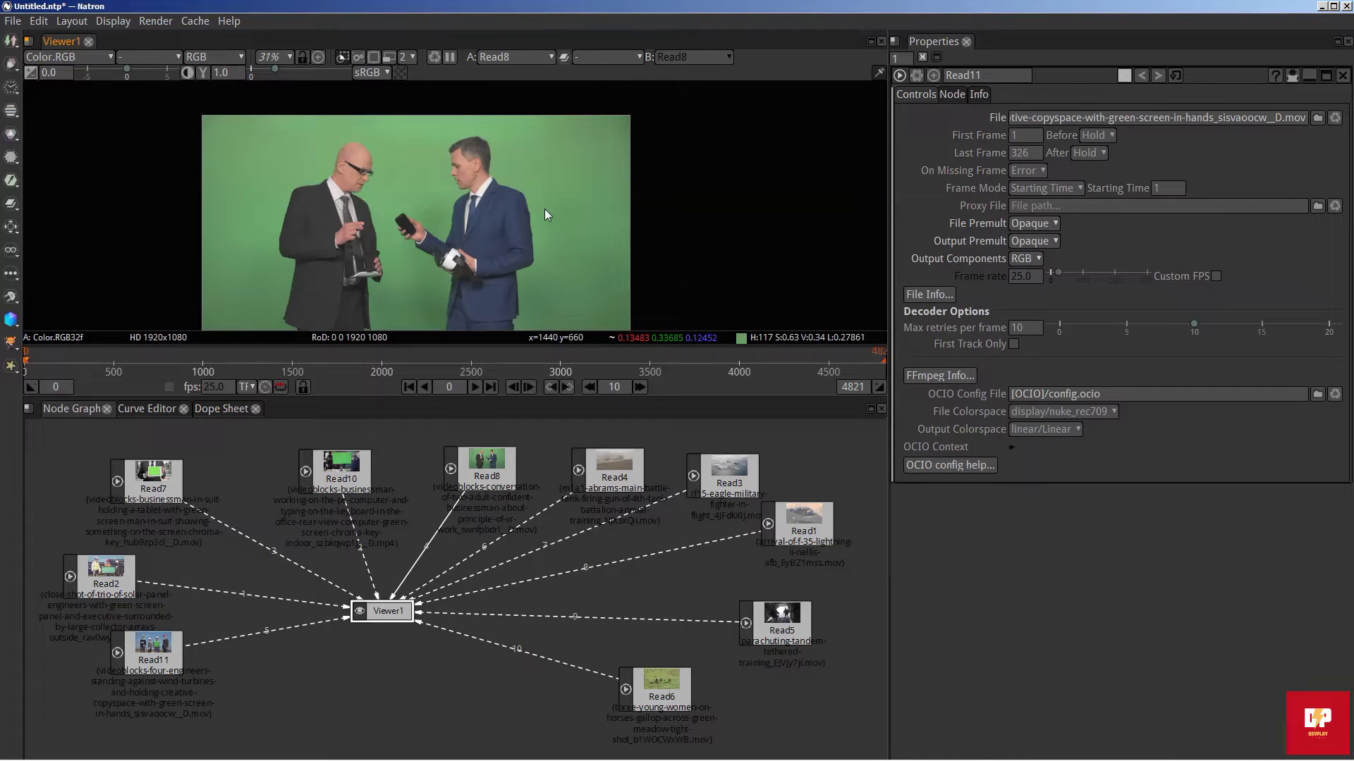
pyautogui.press('5')
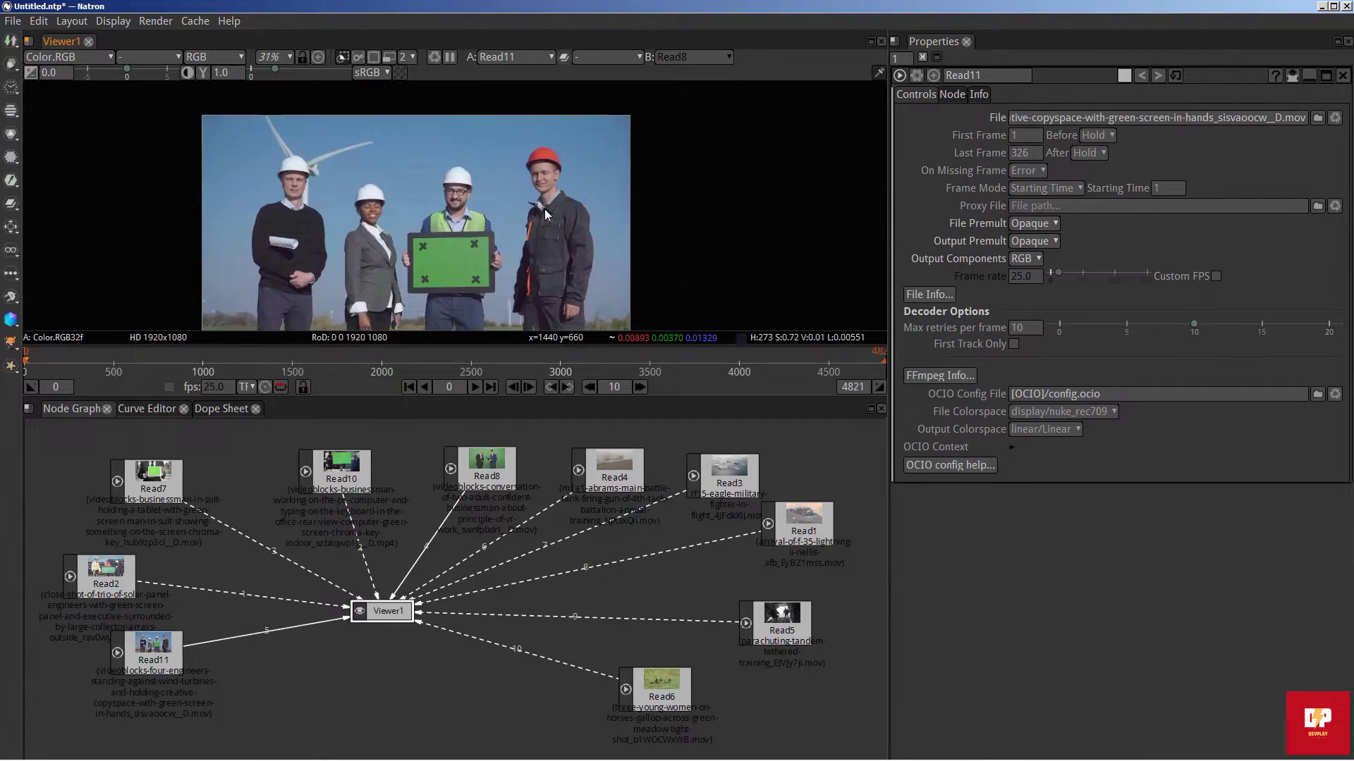
pyautogui.press('2')
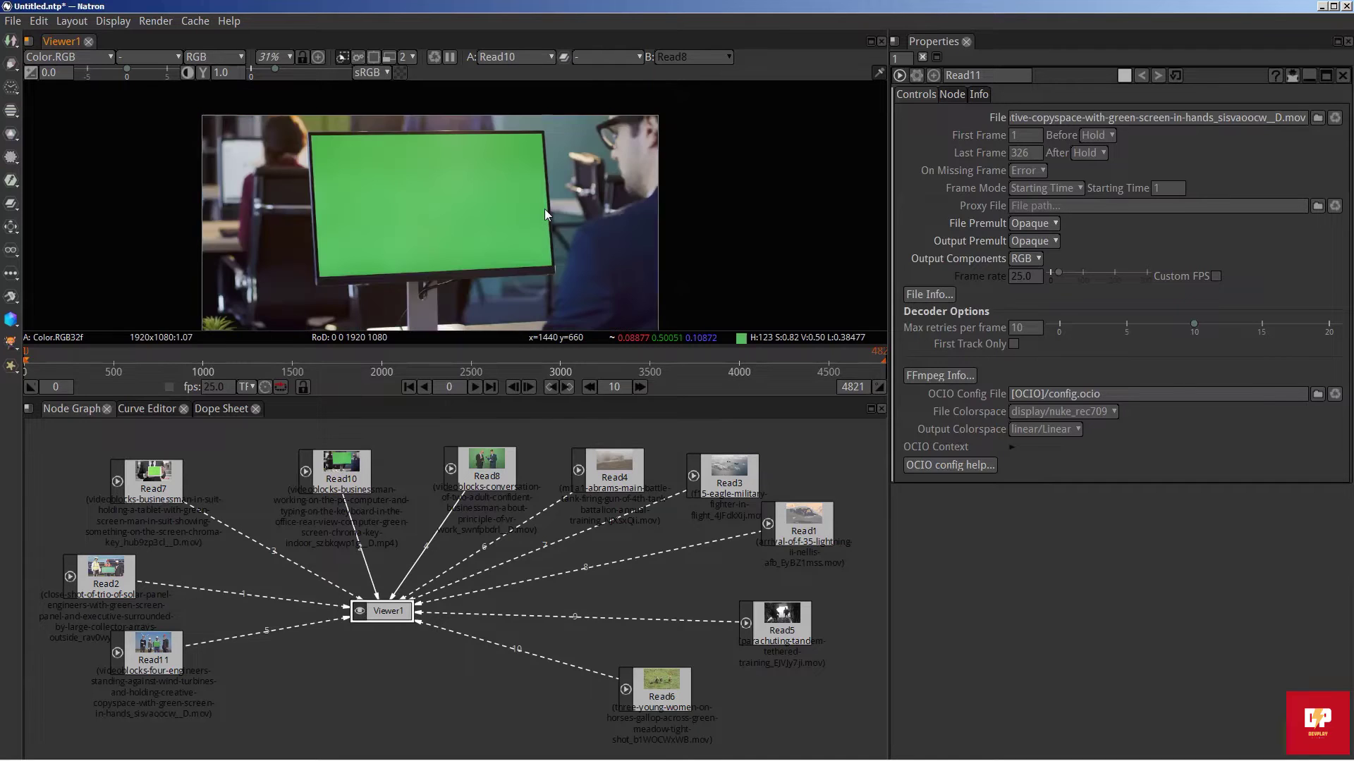
pyautogui.press('4')
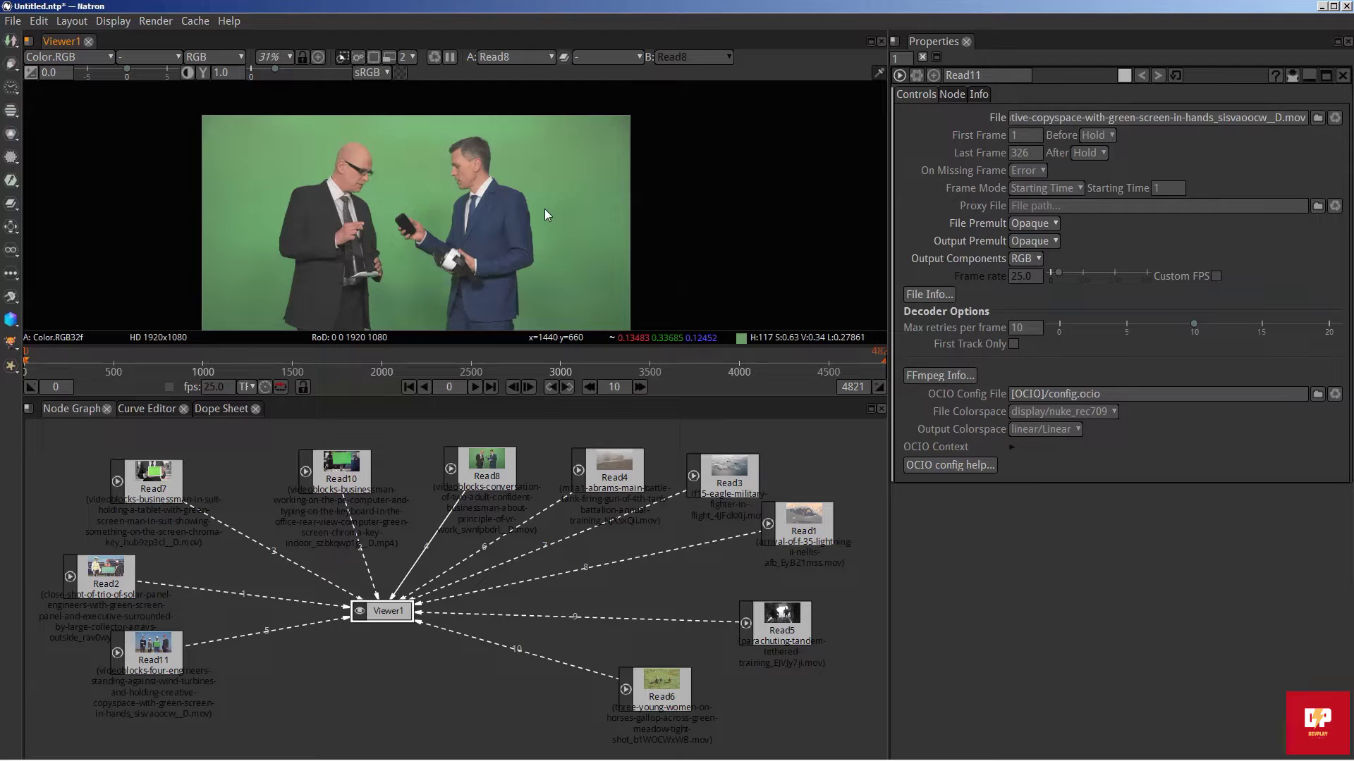
pyautogui.press('5')
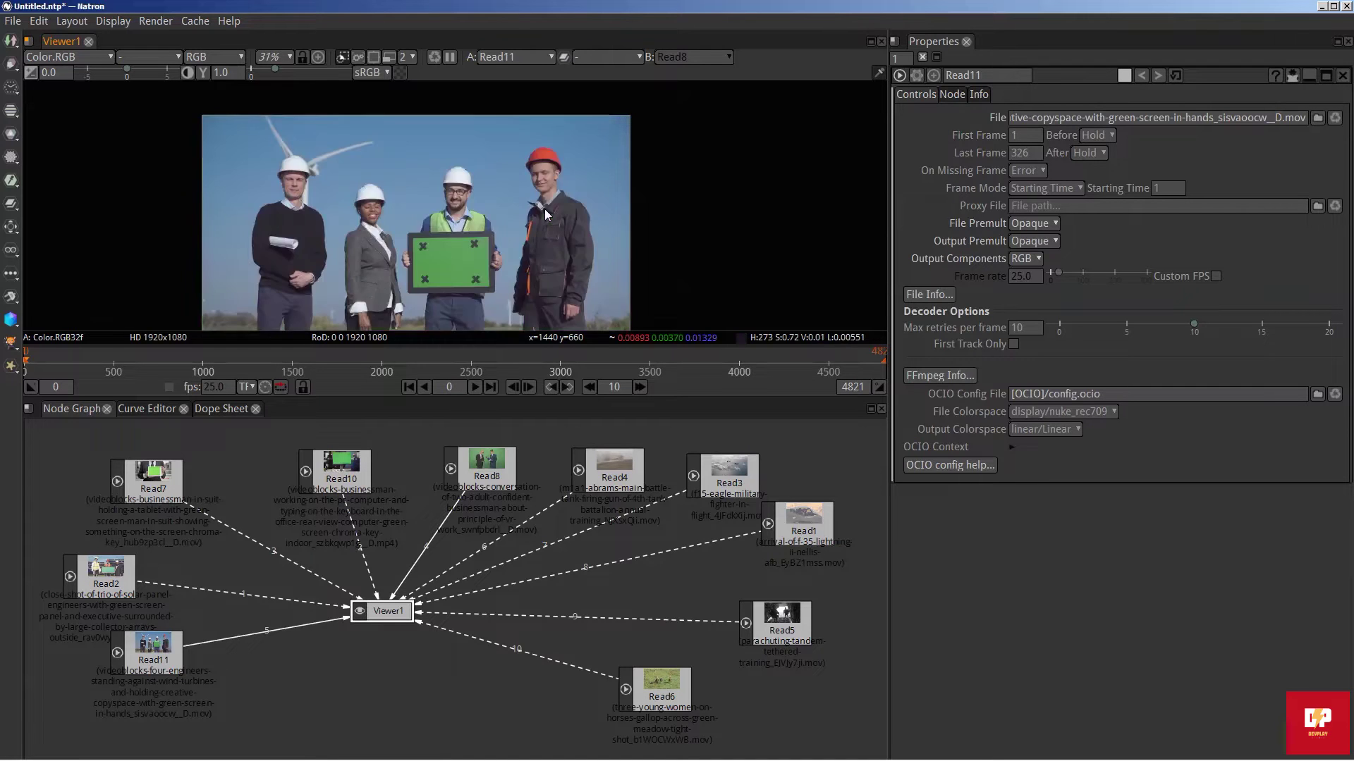
# Compare the Read10 monitor shot with the Read7 tablet shot and the Read11 engineers shot
pyautogui.press('2')
pyautogui.press('3')
pyautogui.press('2')
pyautogui.press('3')
pyautogui.press('5')
pyautogui.press('2')
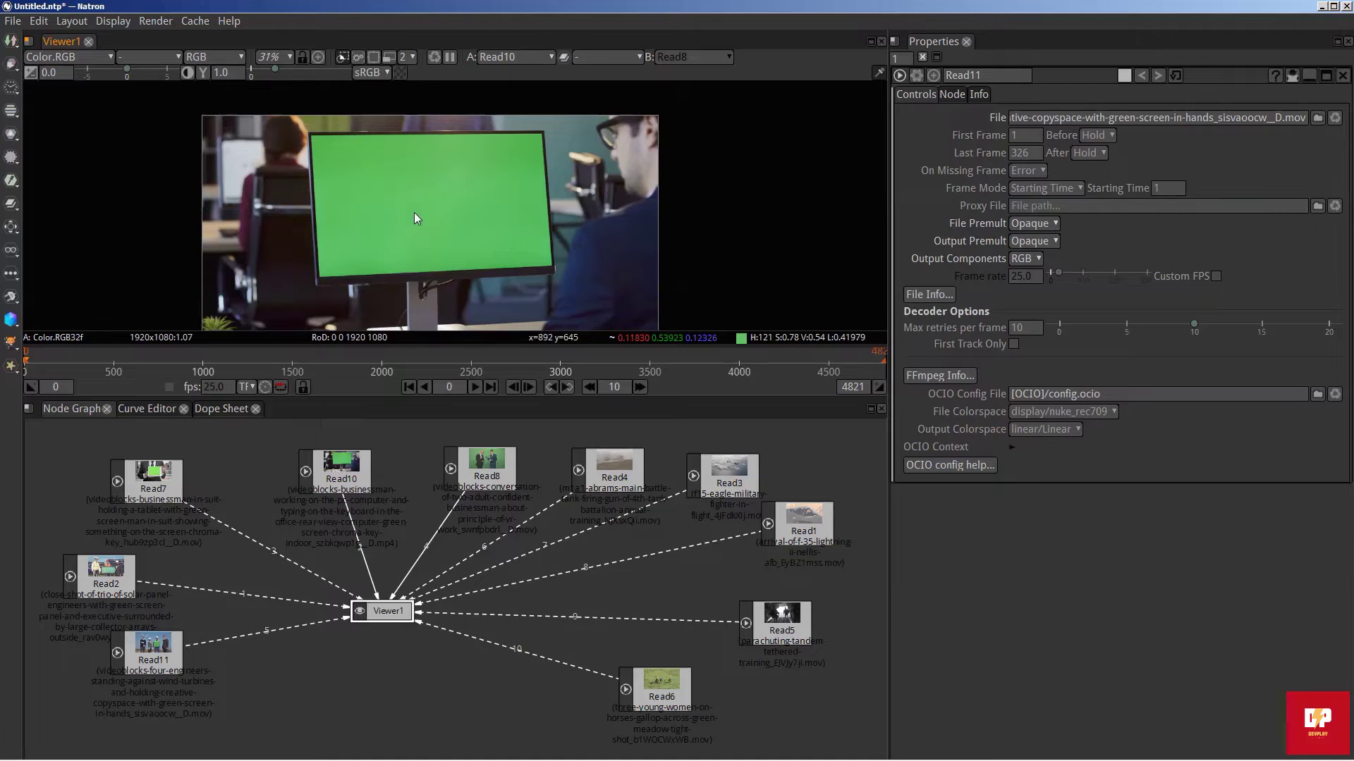
# Examine the four cross markers and the frame of the green board in the Read11 clip
pyautogui.press('5')
pyautogui.scroll(6, 451, 243)
pyautogui.moveTo(477, 239); pyautogui.dragTo(489, 179)
pyautogui.scroll(6, 443, 172)
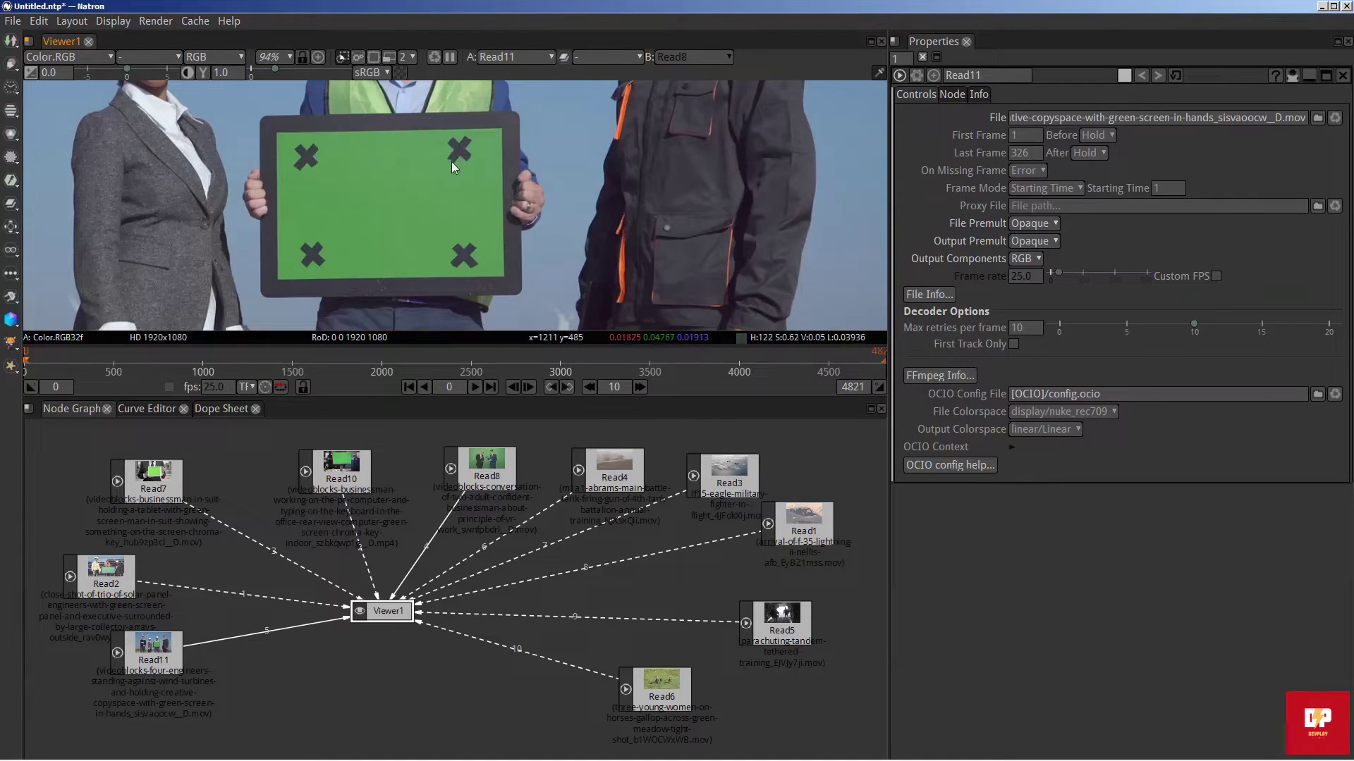
# Examine the edges of the green tablet screen next to the fingers in the Read7 clip
pyautogui.press('3')
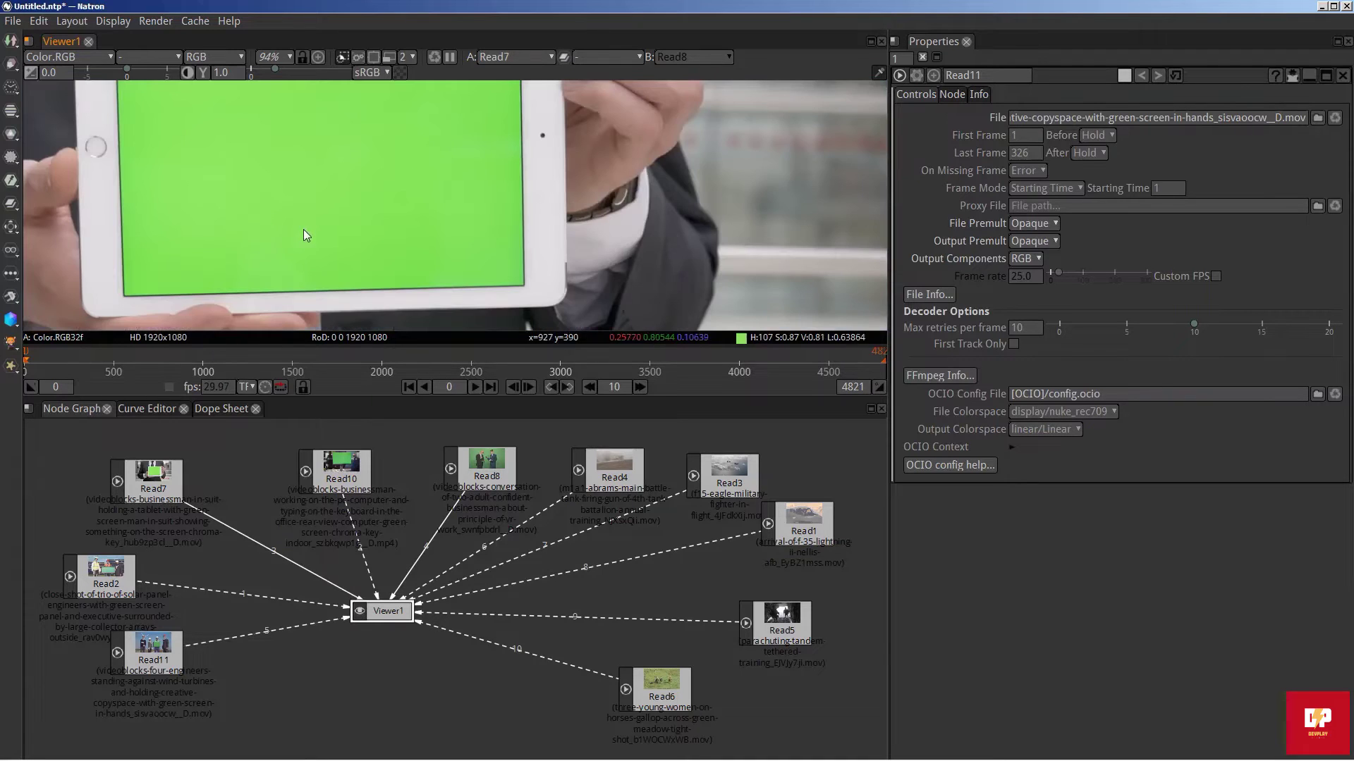
pyautogui.scroll(-2, 385, 210)
pyautogui.scroll(-4, 385, 211)
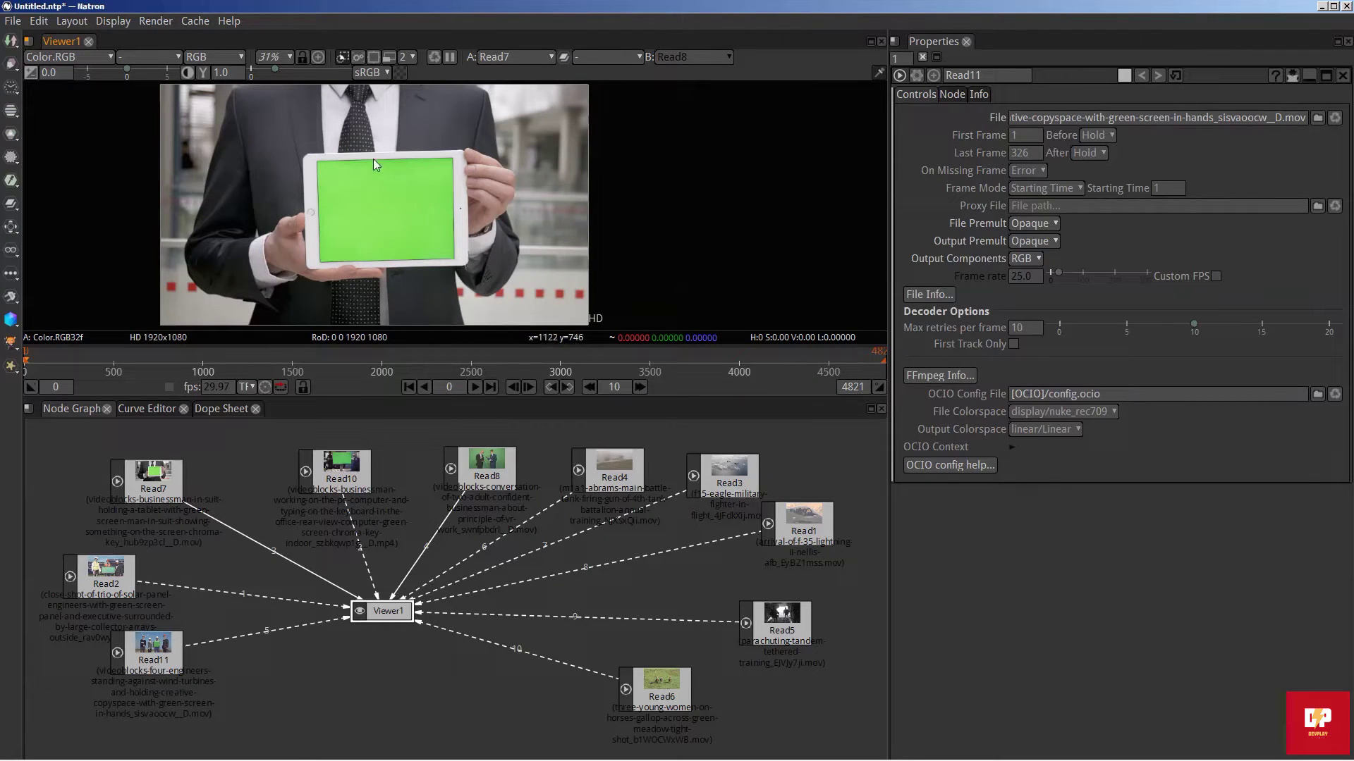
pyautogui.scroll(10, 467, 192)
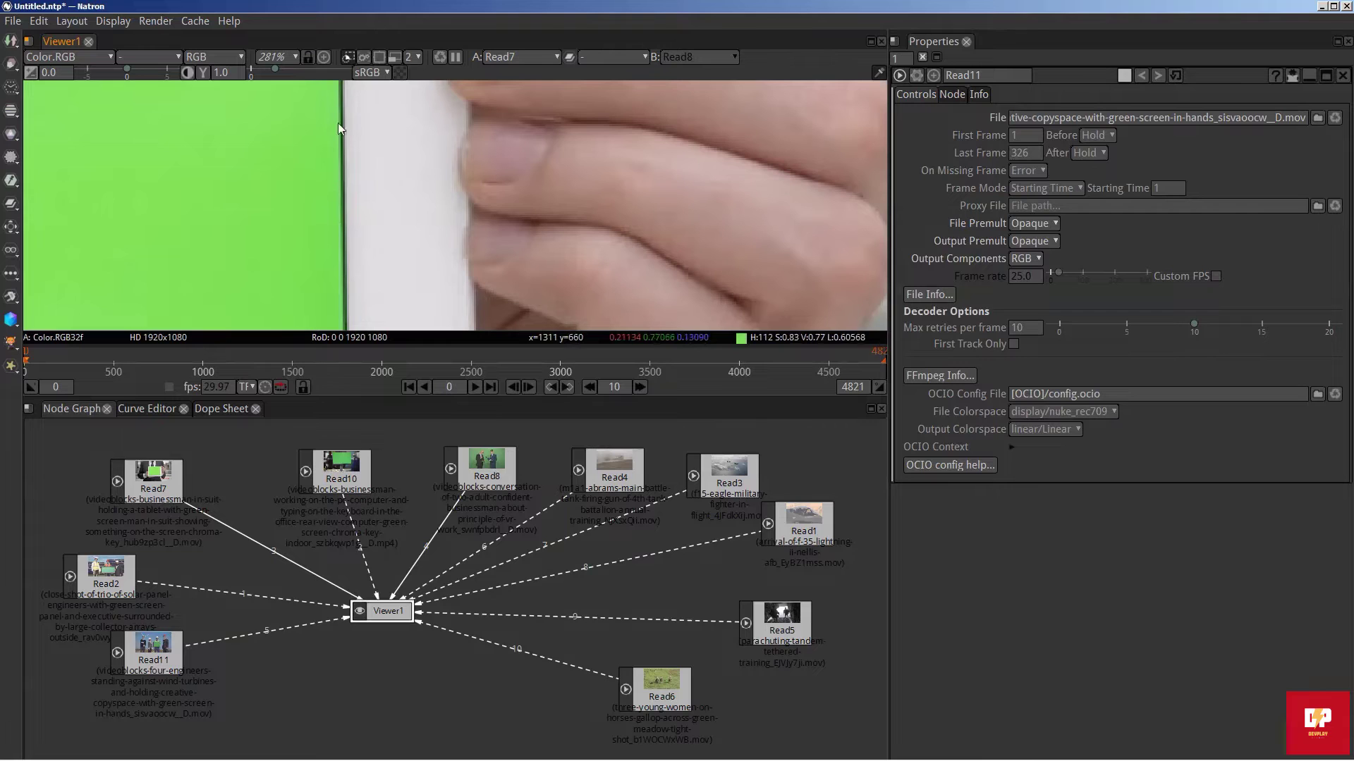
pyautogui.scroll(-8, 352, 192)
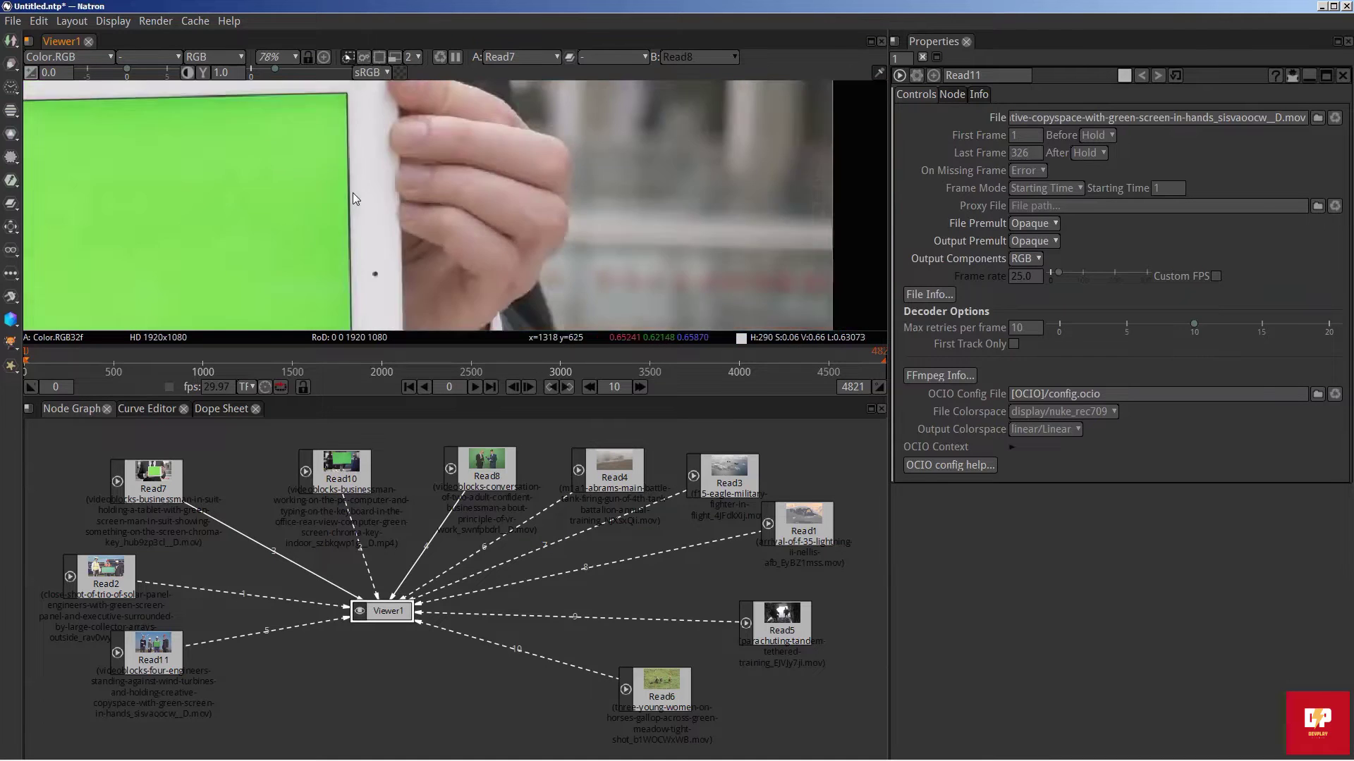
# Compare the Read7 tablet, Read10 monitor and Read8 conversation green screens by switching between the clips in the viewer
pyautogui.moveTo(413, 181); pyautogui.dragTo(478, 165)
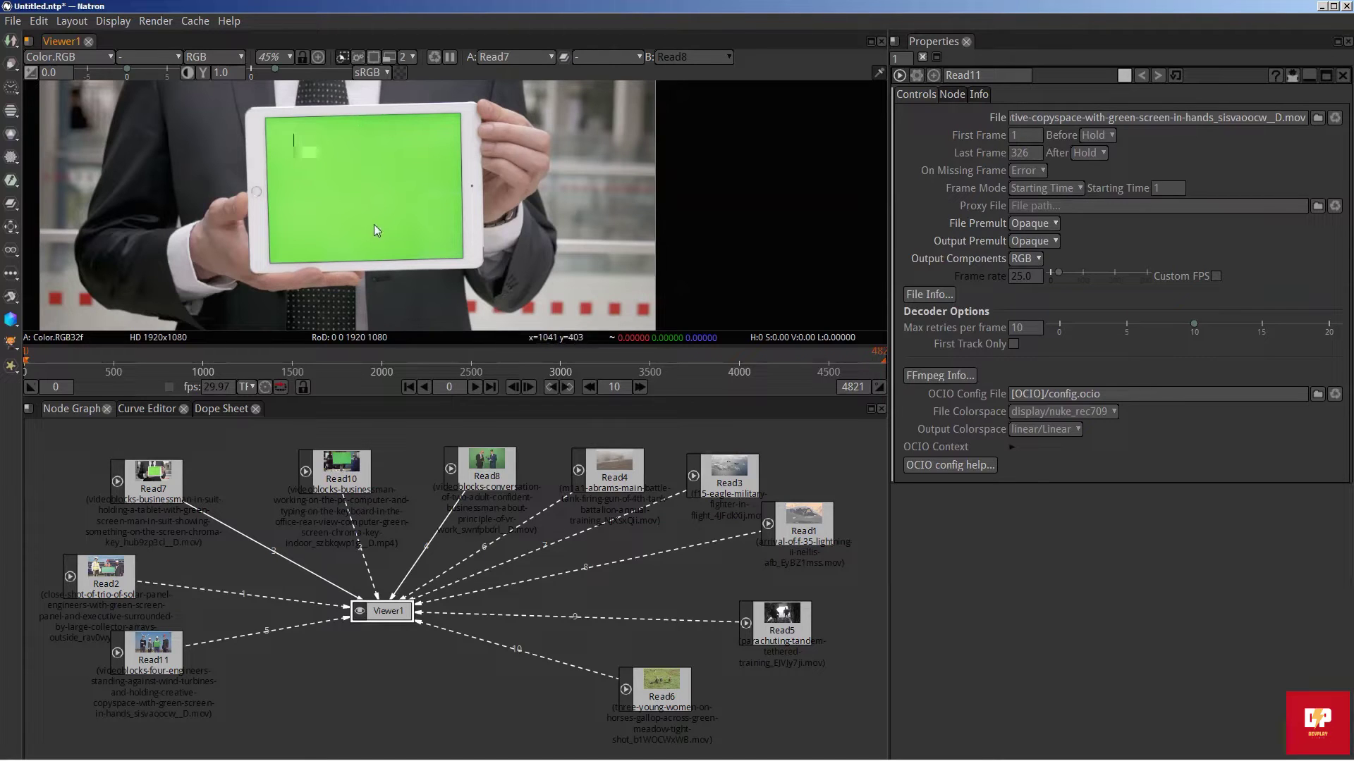
pyautogui.press('2')
pyautogui.scroll(-4, 367, 211)
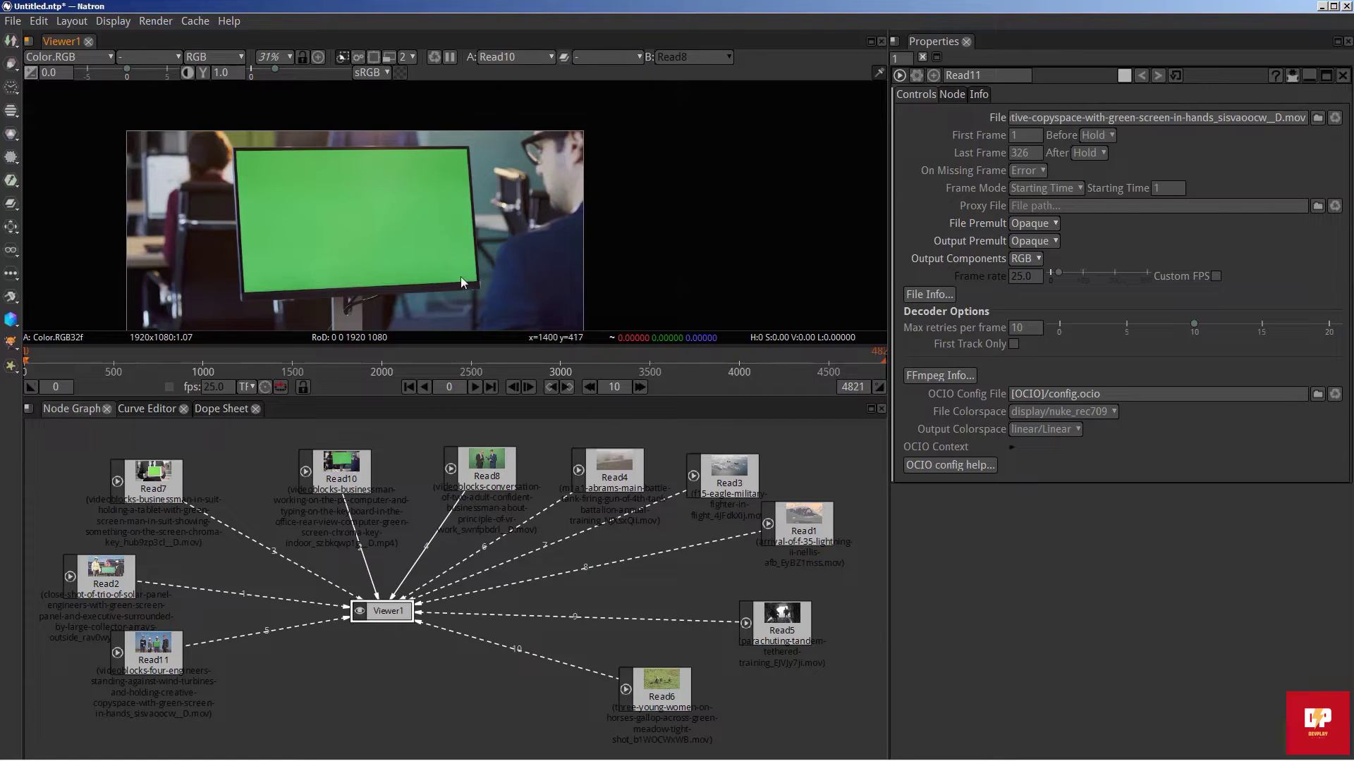
pyautogui.press('4')
pyautogui.moveTo(460, 264); pyautogui.dragTo(497, 212)
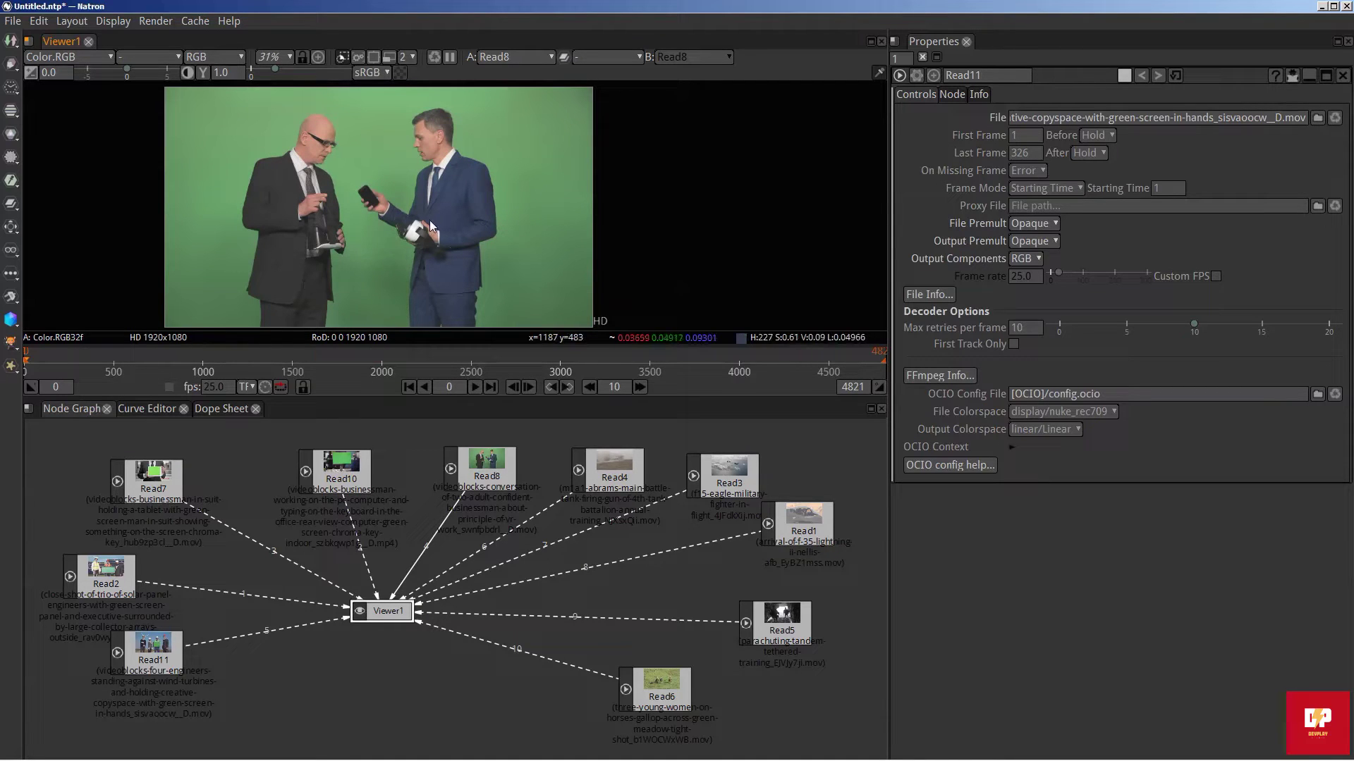
pyautogui.press('2')
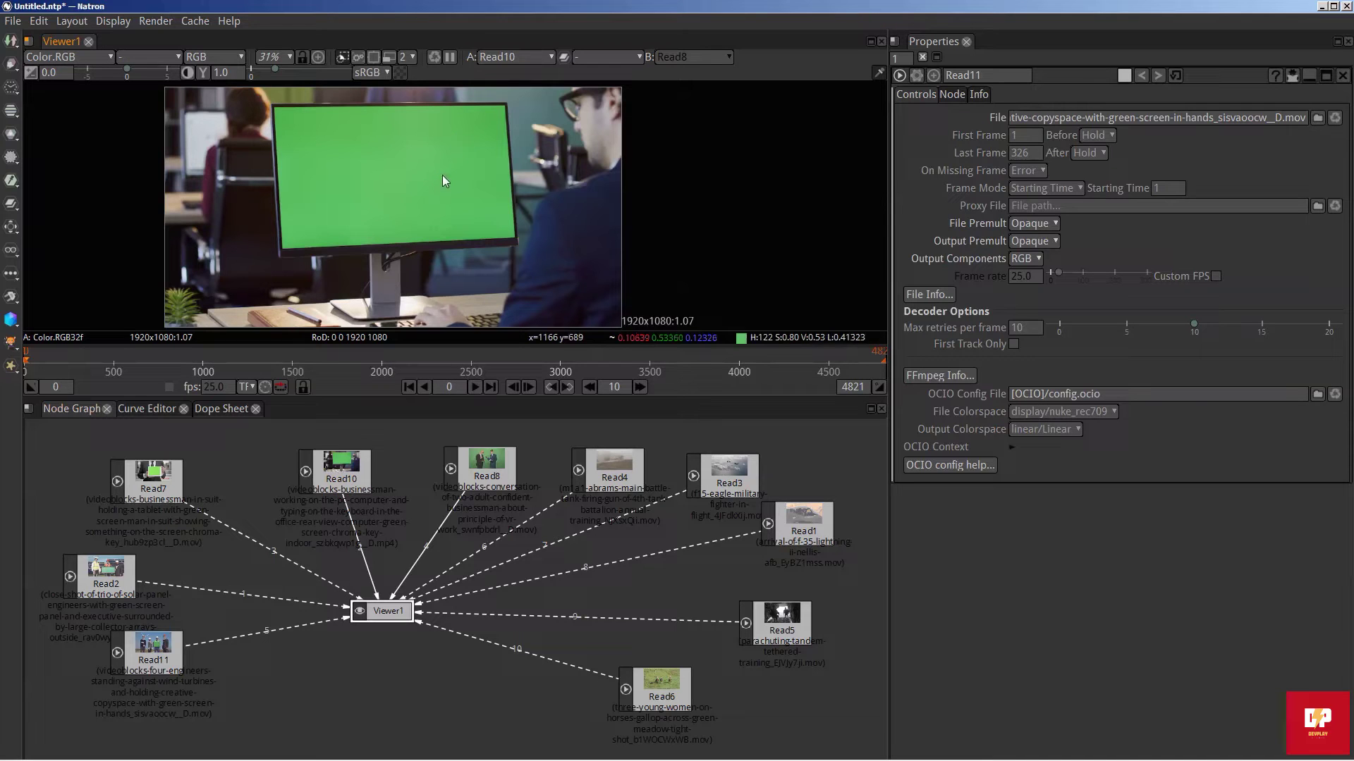
pyautogui.press('5')
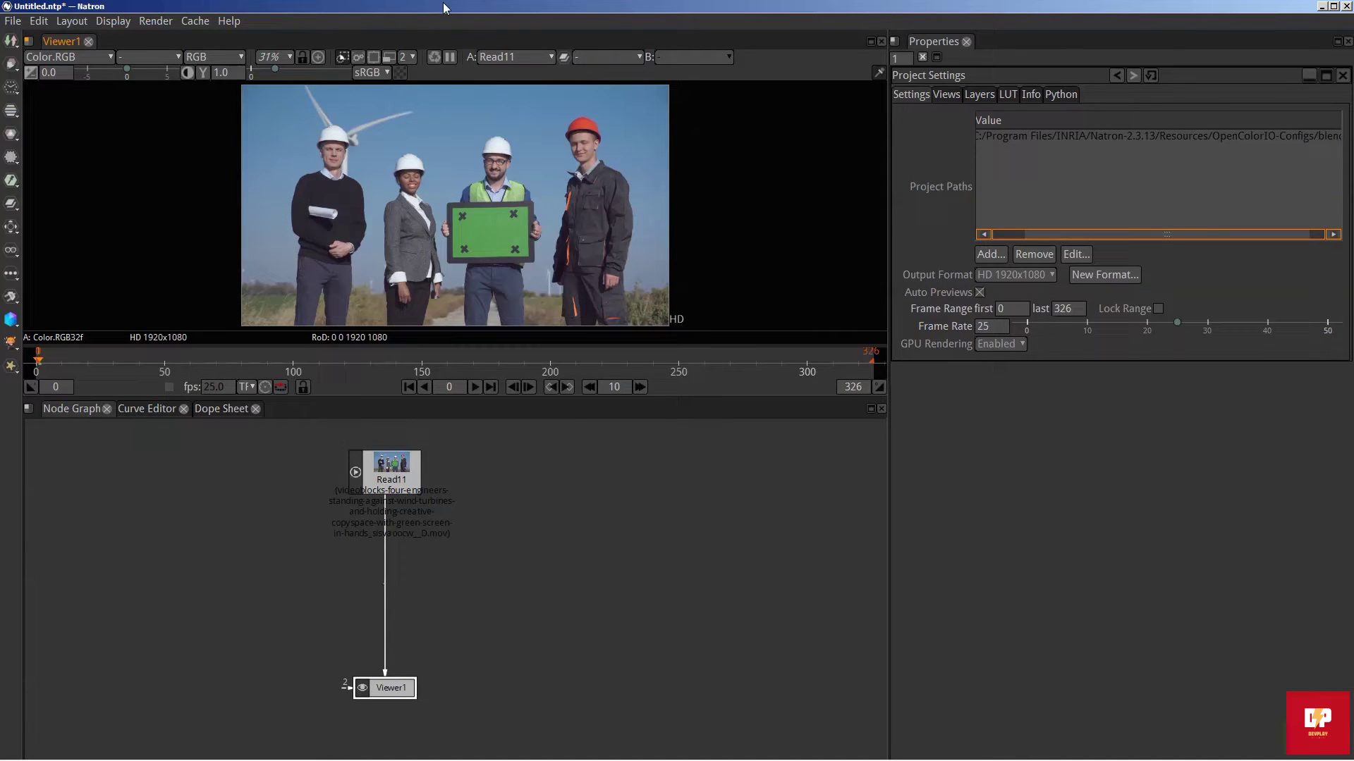
pyautogui.click(379, 474)
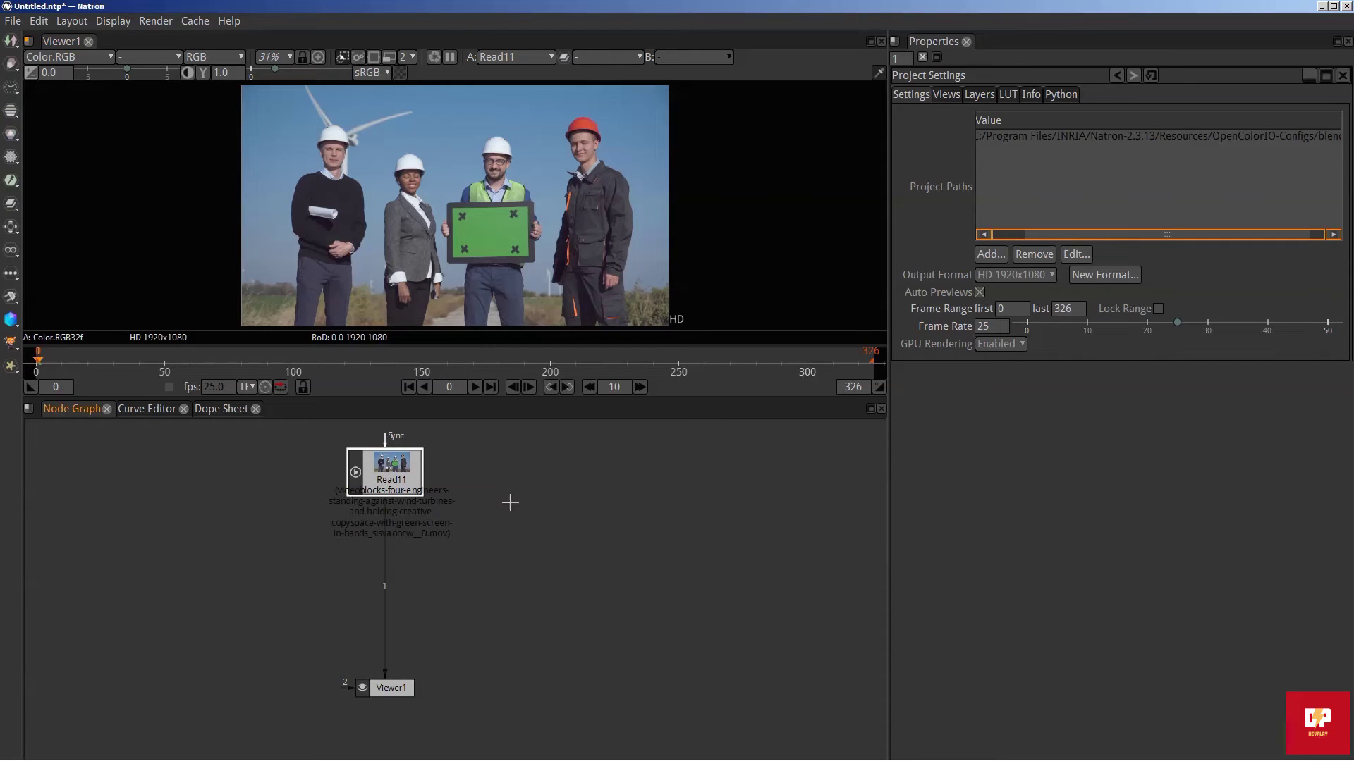
pyautogui.press('Tab')
pyautogui.write('tracker')
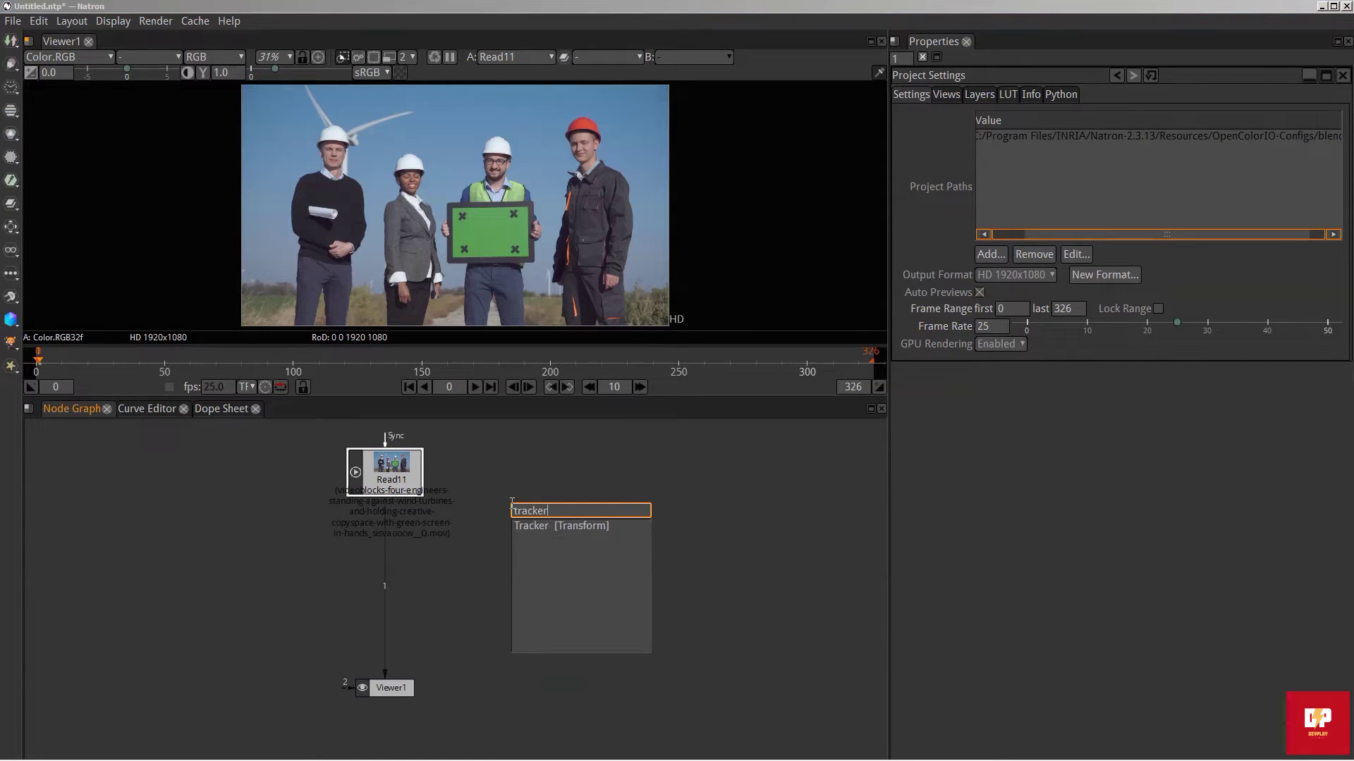
pyautogui.press('Return')
pyautogui.moveTo(391, 522); pyautogui.dragTo(386, 594)
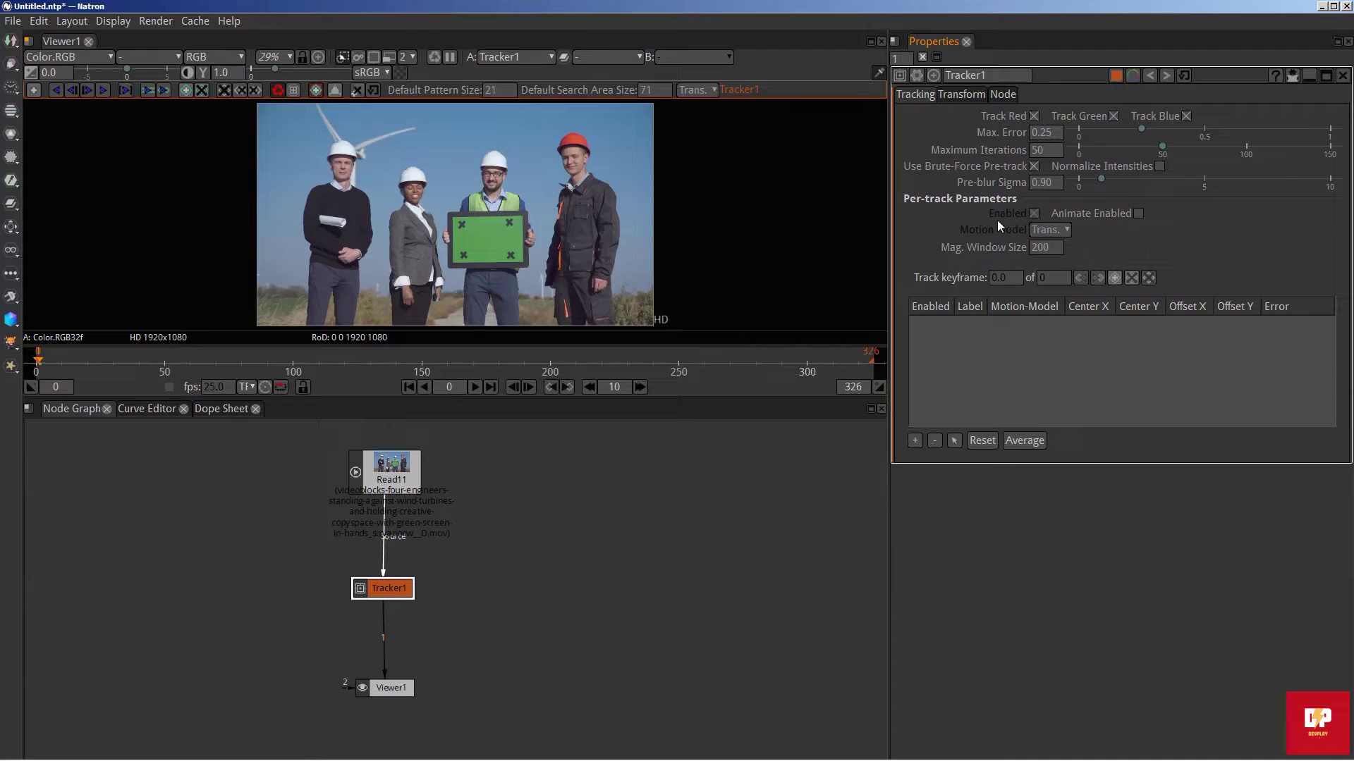
pyautogui.click(388, 588)
pyautogui.press('Delete')
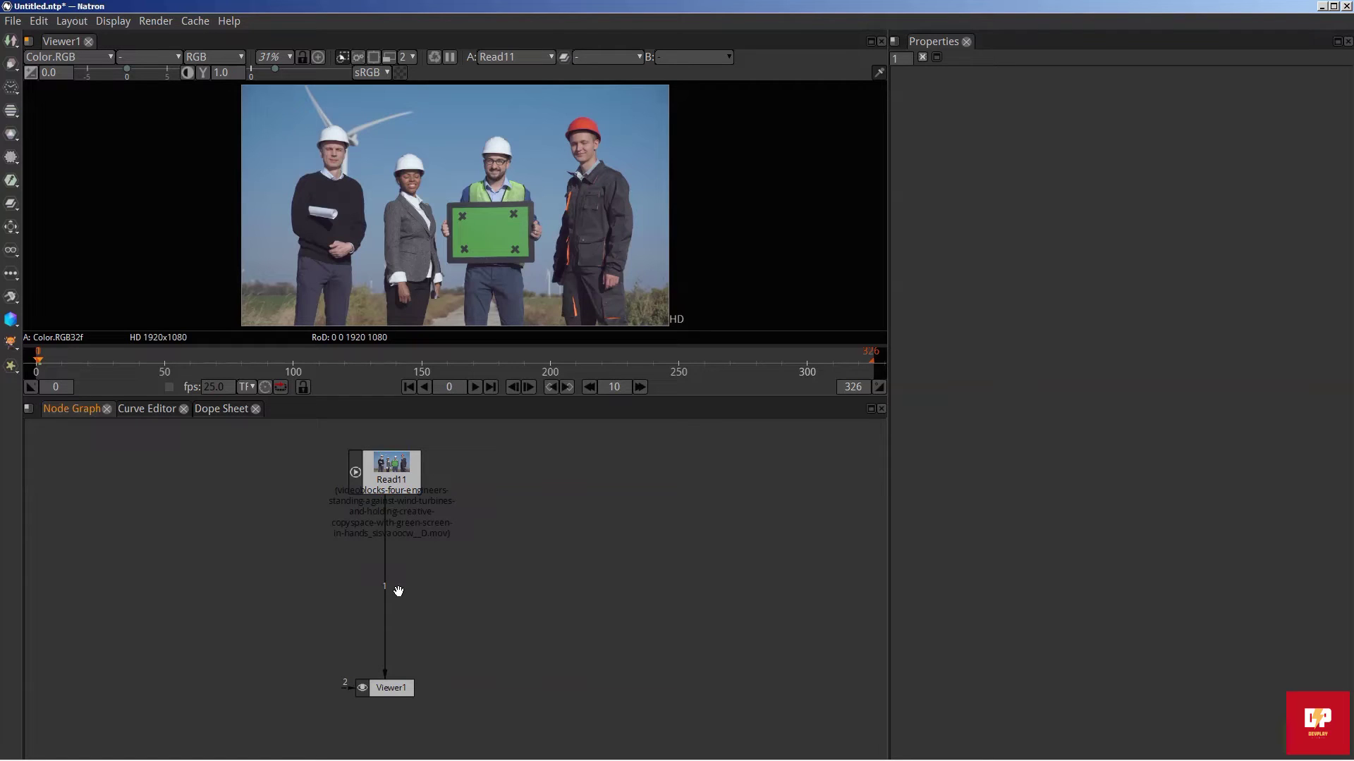
# Insert a ColorCorrect node between the Read11 clip and Viewer1, placed just below the clip
pyautogui.scroll(5, 536, 232)
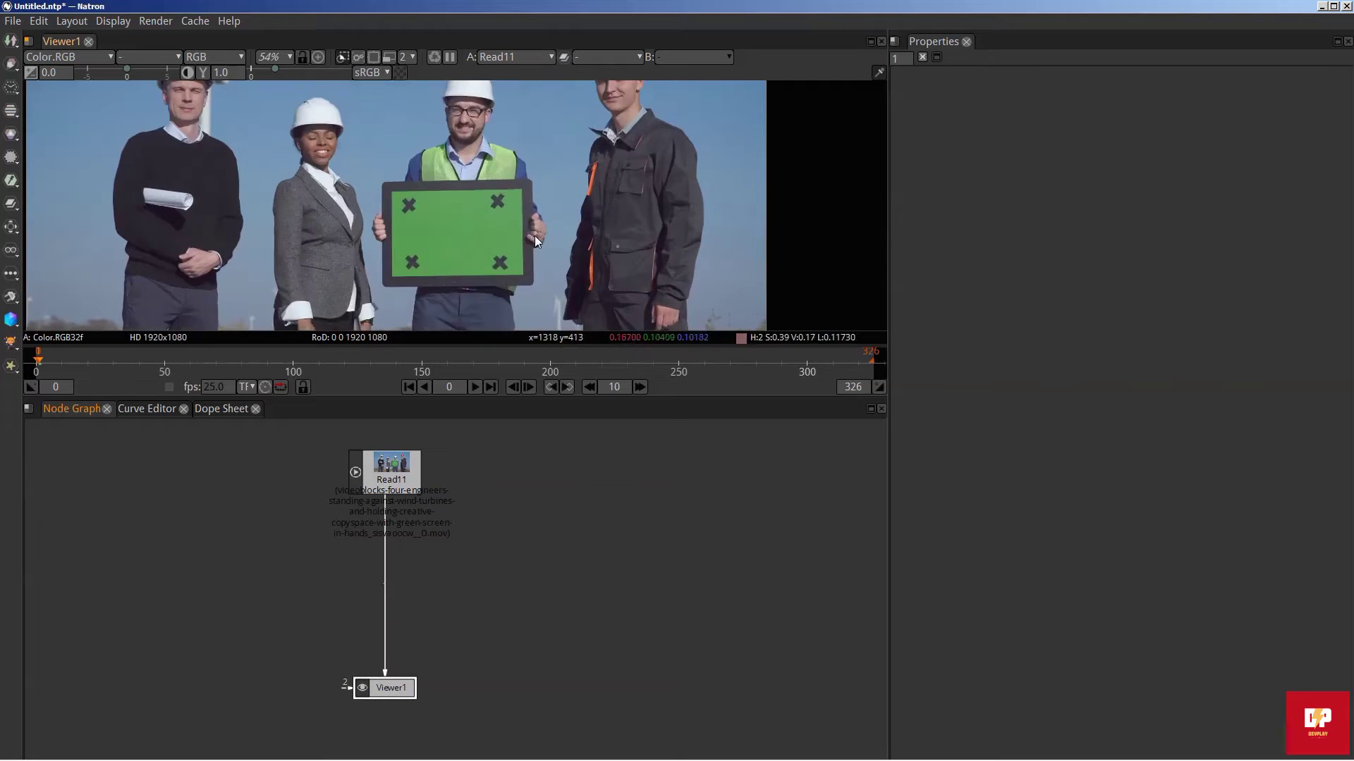
pyautogui.scroll(-2, 534, 242)
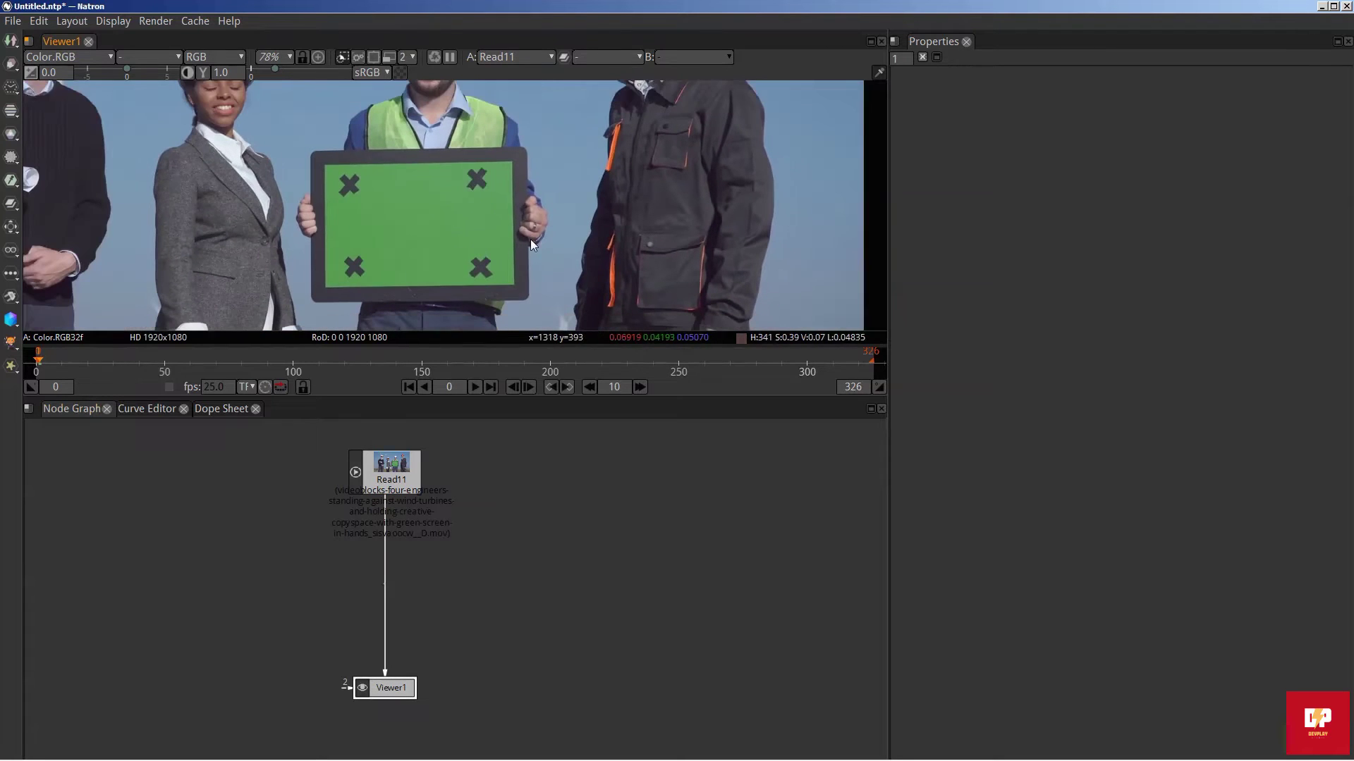
pyautogui.moveTo(544, 254); pyautogui.dragTo(526, 241)
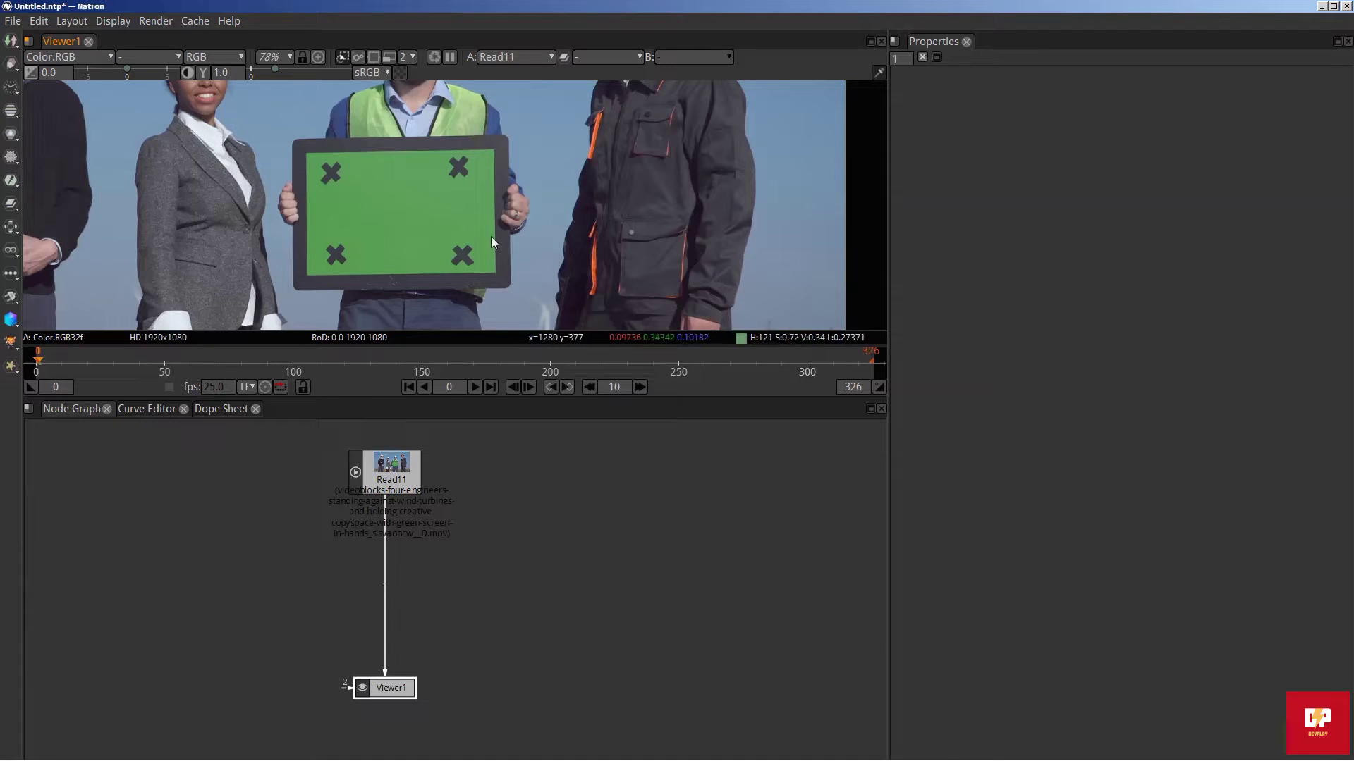
pyautogui.scroll(-6, 478, 223)
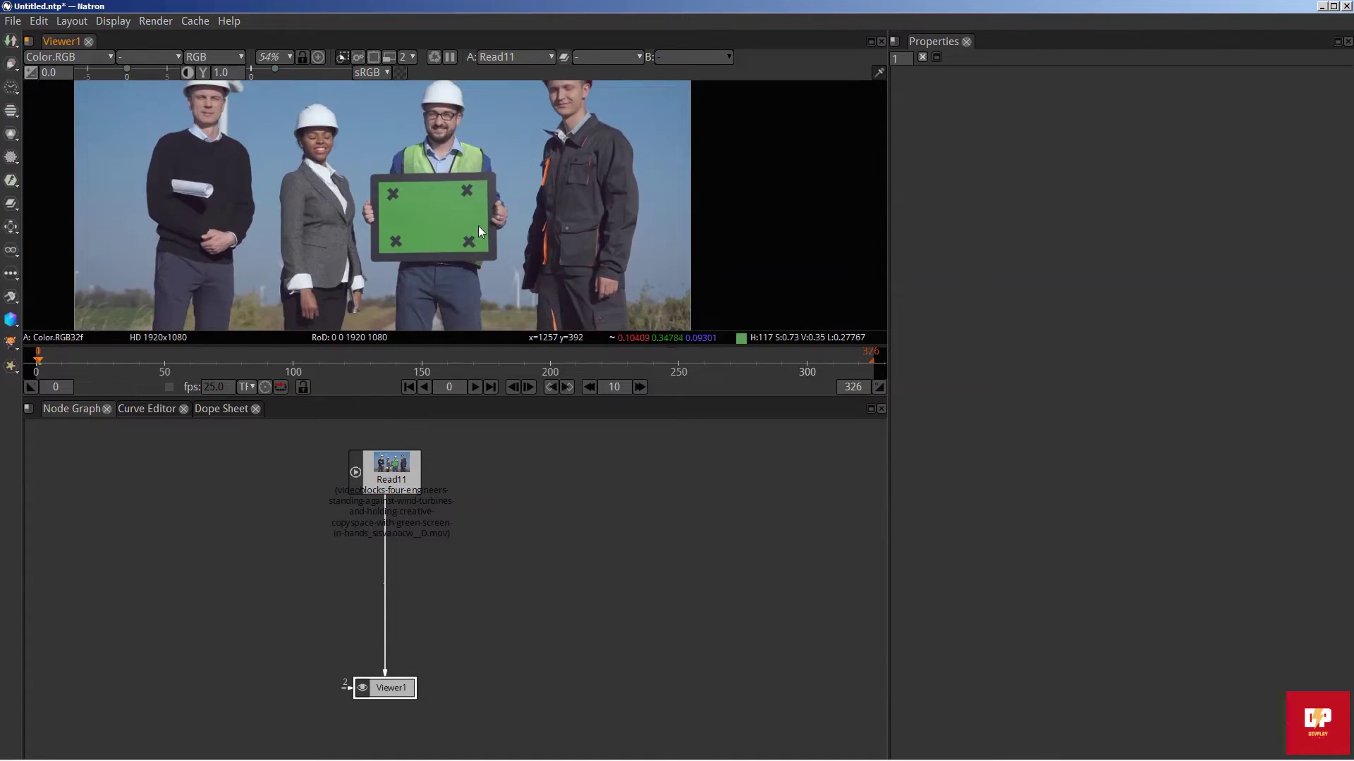
pyautogui.scroll(8, 478, 224)
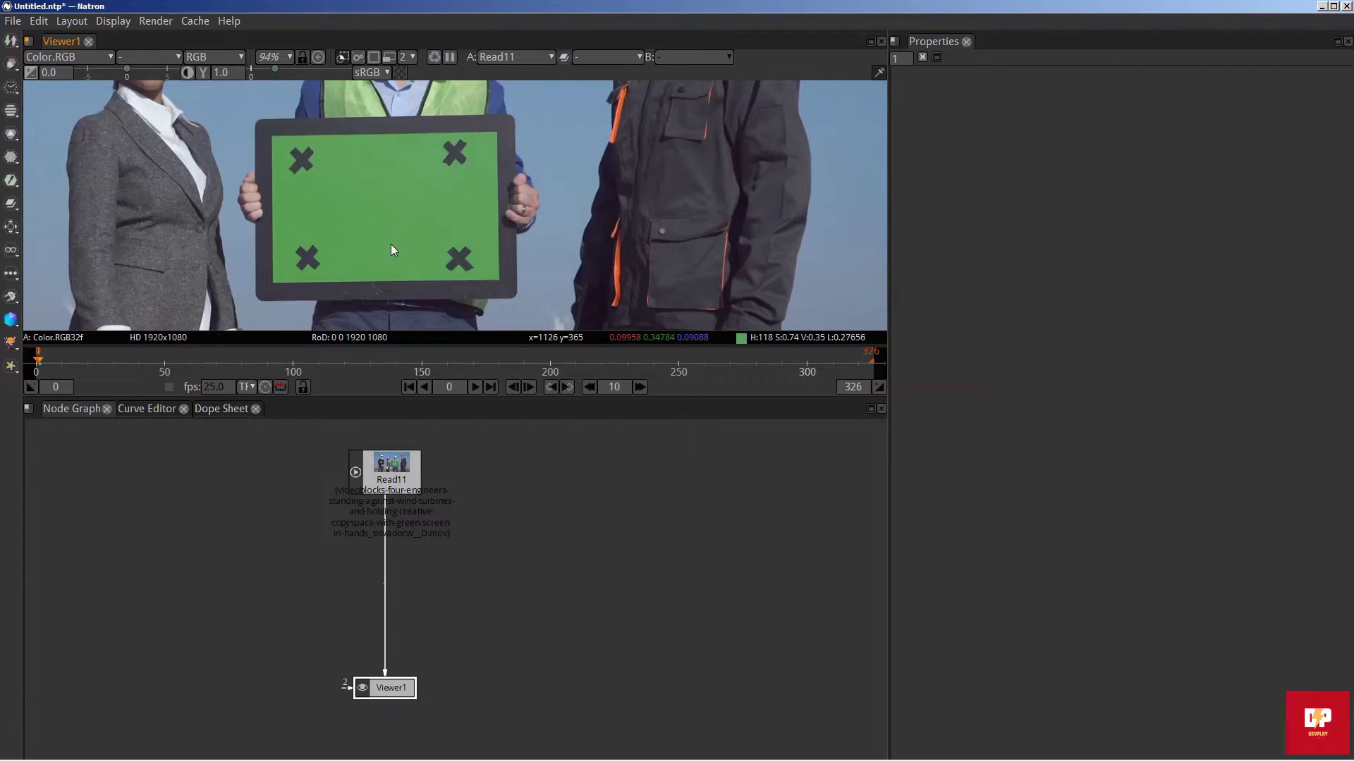
pyautogui.scroll(-3, 391, 244)
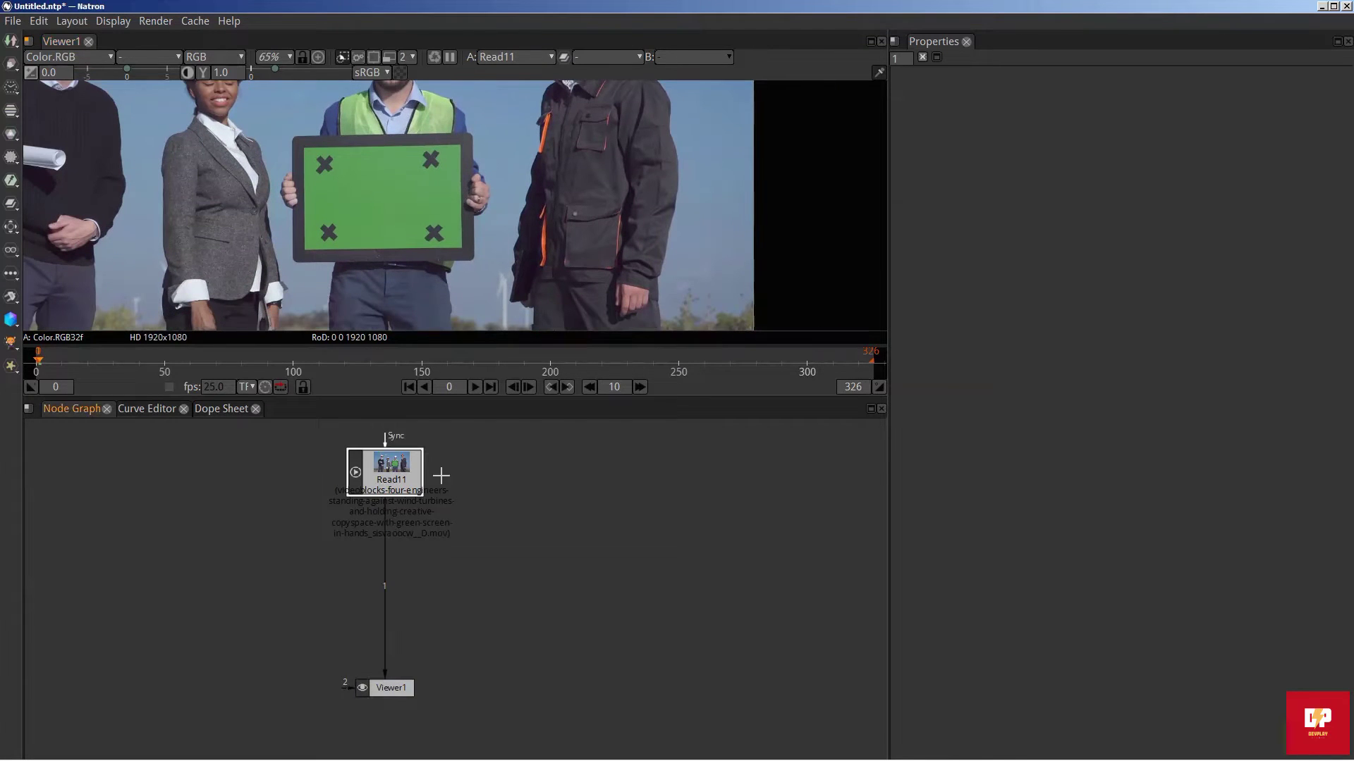
pyautogui.press('Tab')
pyautogui.write('colorco')
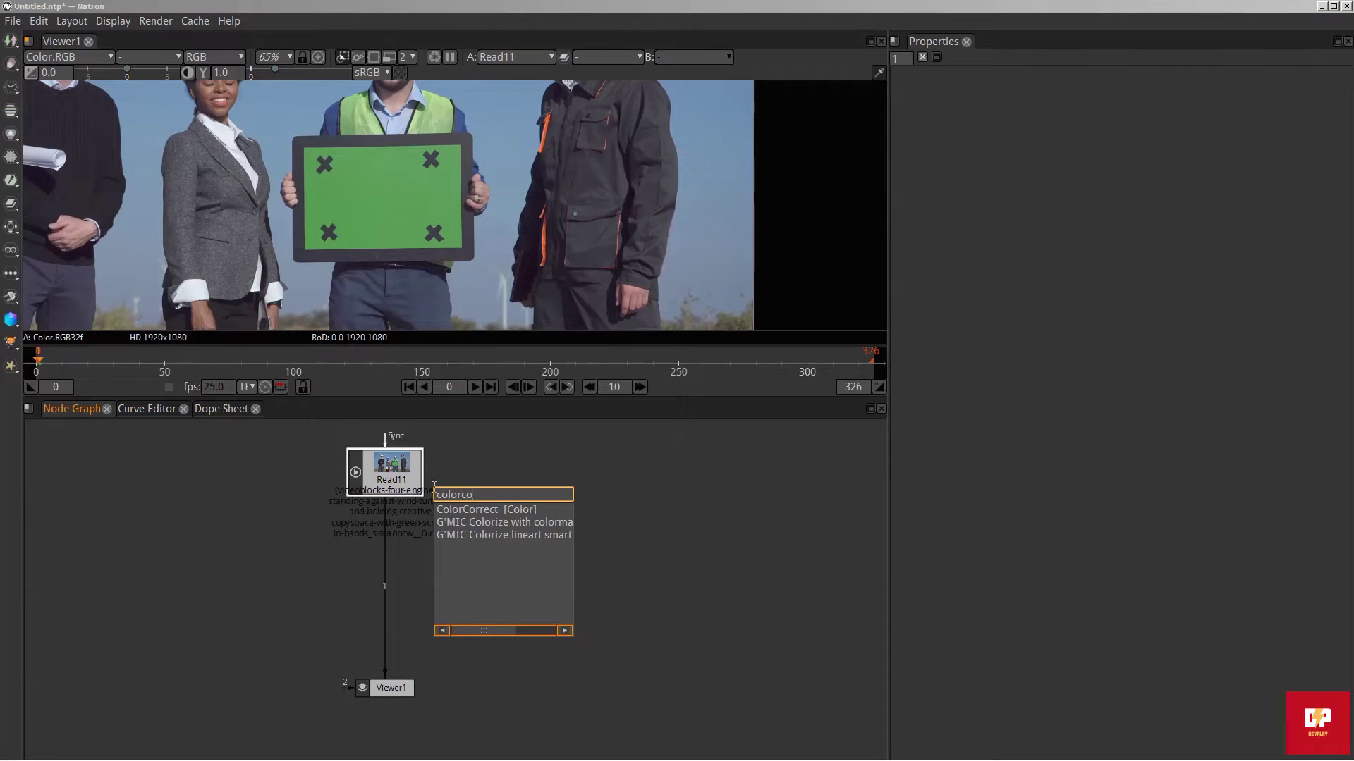
pyautogui.press('Return')
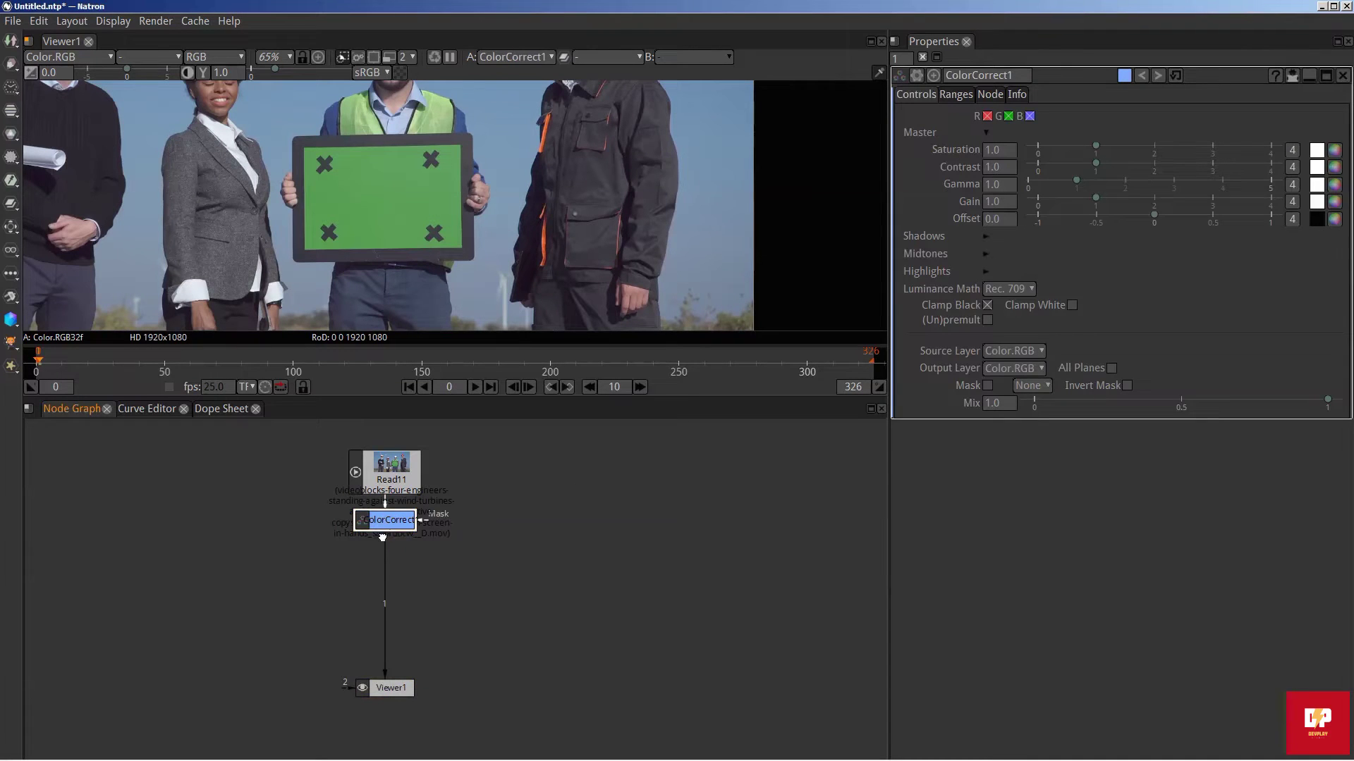
pyautogui.moveTo(382, 522); pyautogui.dragTo(383, 545)
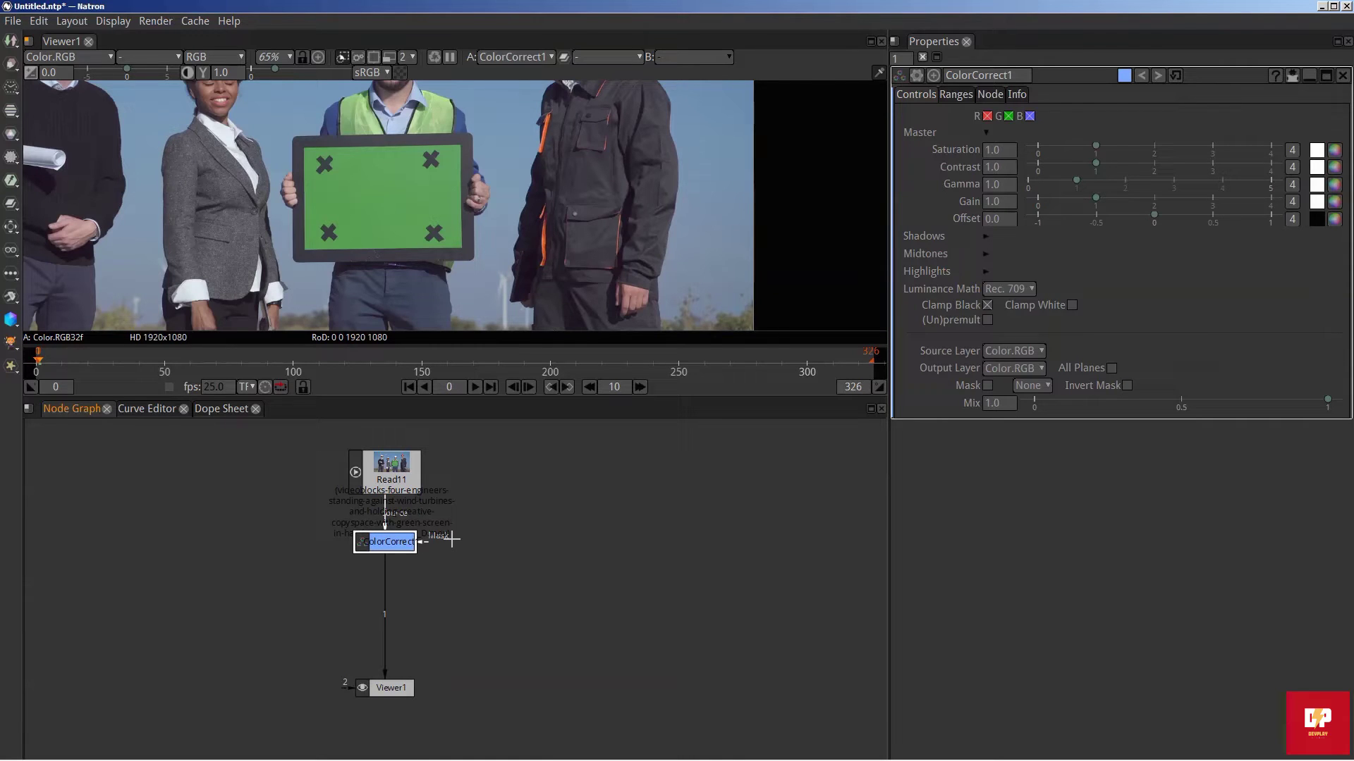
pyautogui.moveTo(391, 547); pyautogui.dragTo(392, 545)
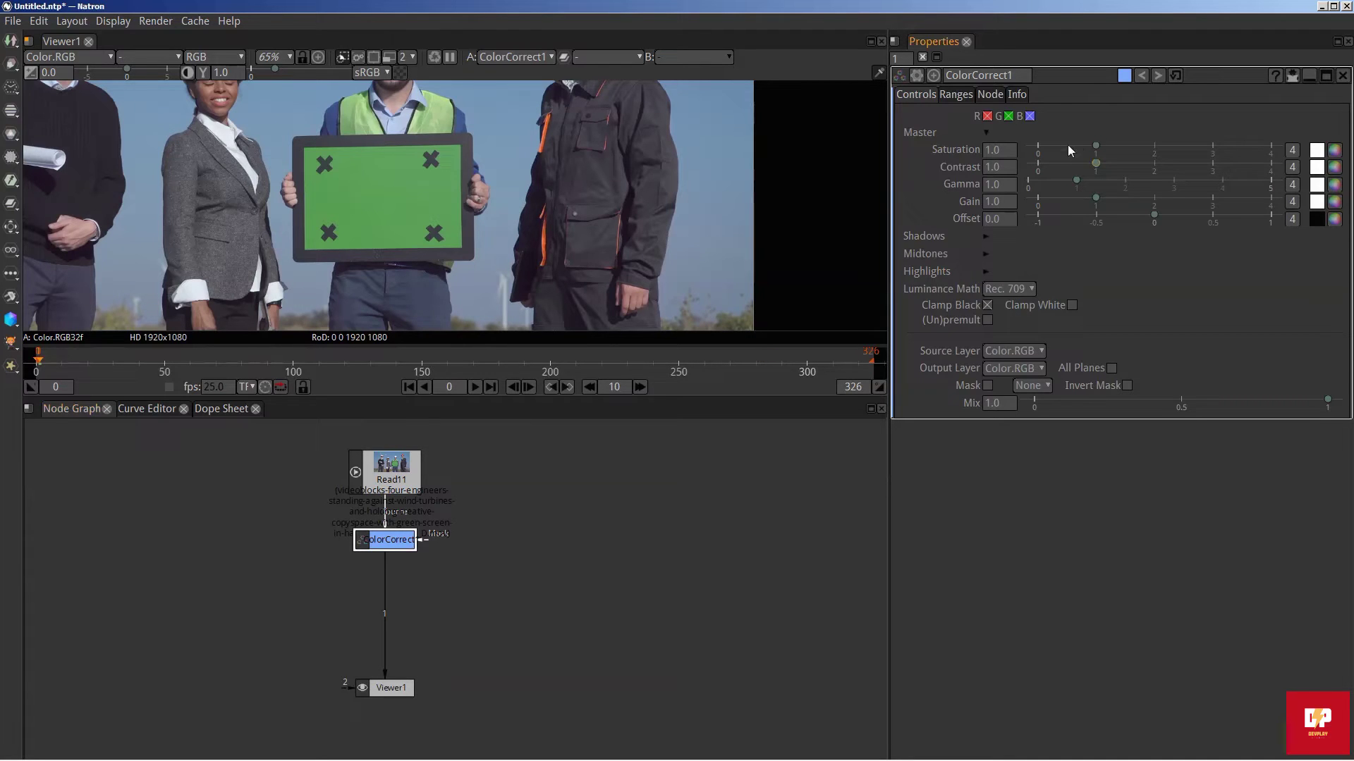
# Set the ColorCorrect master saturation to 0, contrast to about 2.91 and gain to about 2.27
pyautogui.moveTo(1096, 144); pyautogui.dragTo(1020, 150)
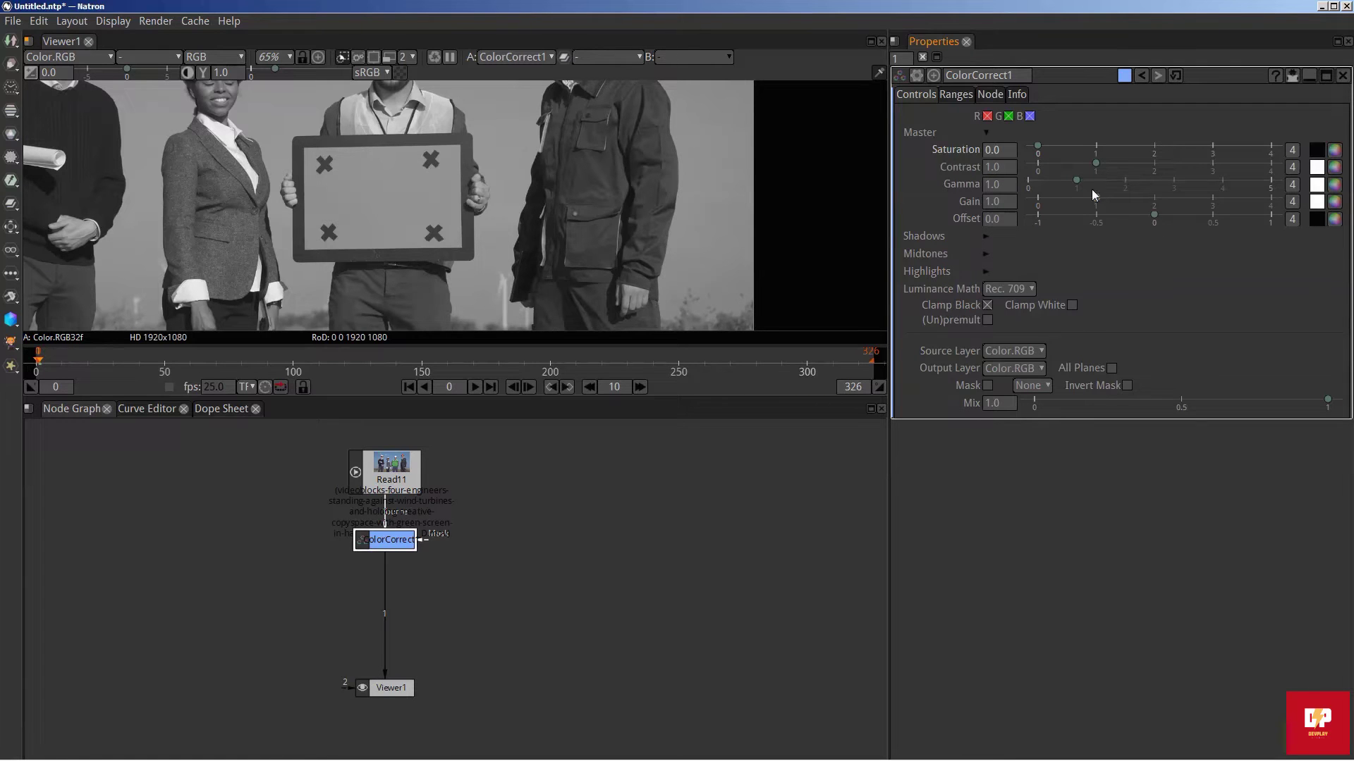
pyautogui.moveTo(1096, 163); pyautogui.dragTo(1207, 162)
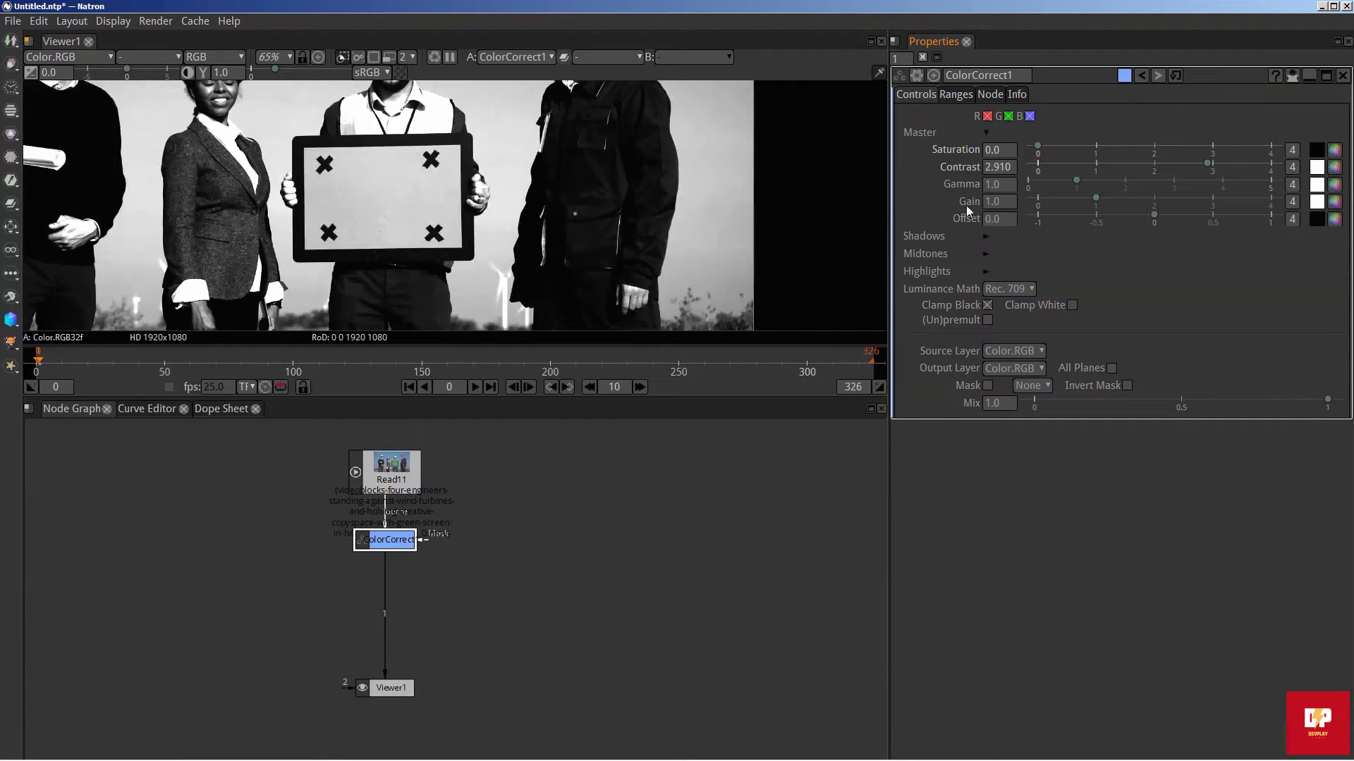
pyautogui.moveTo(1098, 196); pyautogui.dragTo(1170, 200)
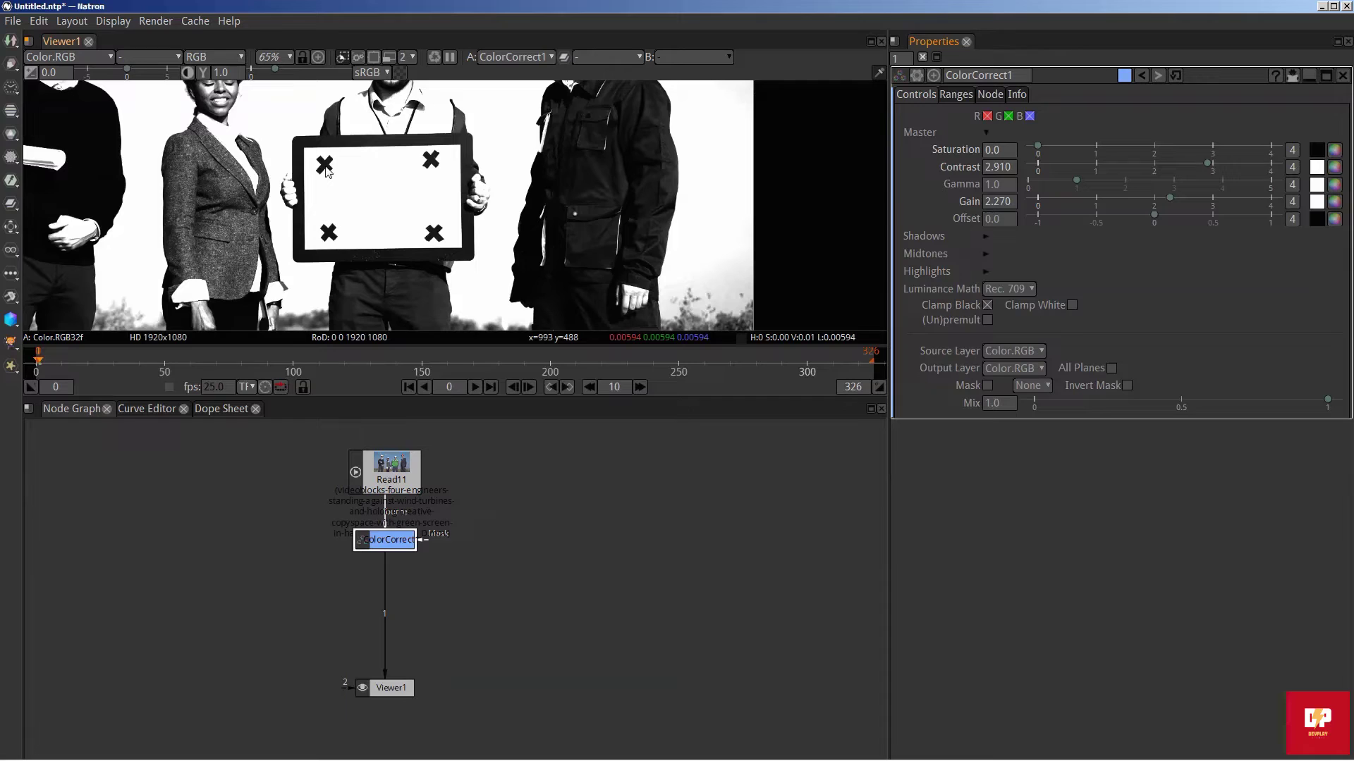
pyautogui.click(403, 548)
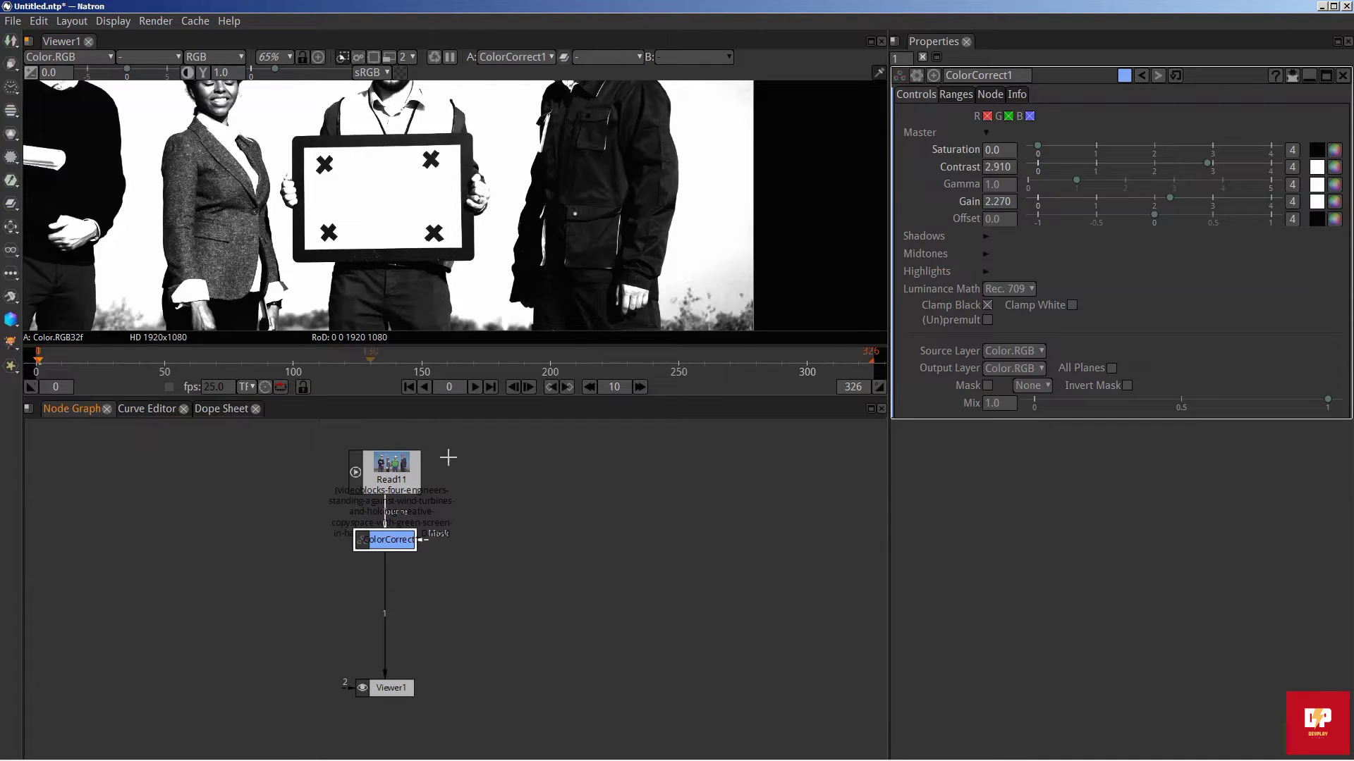
# Offset Read11 from the ColorCorrect and Viewer1 column, and compare the original clip with the corrected one in the viewer
pyautogui.moveTo(370, 465); pyautogui.dragTo(599, 458)
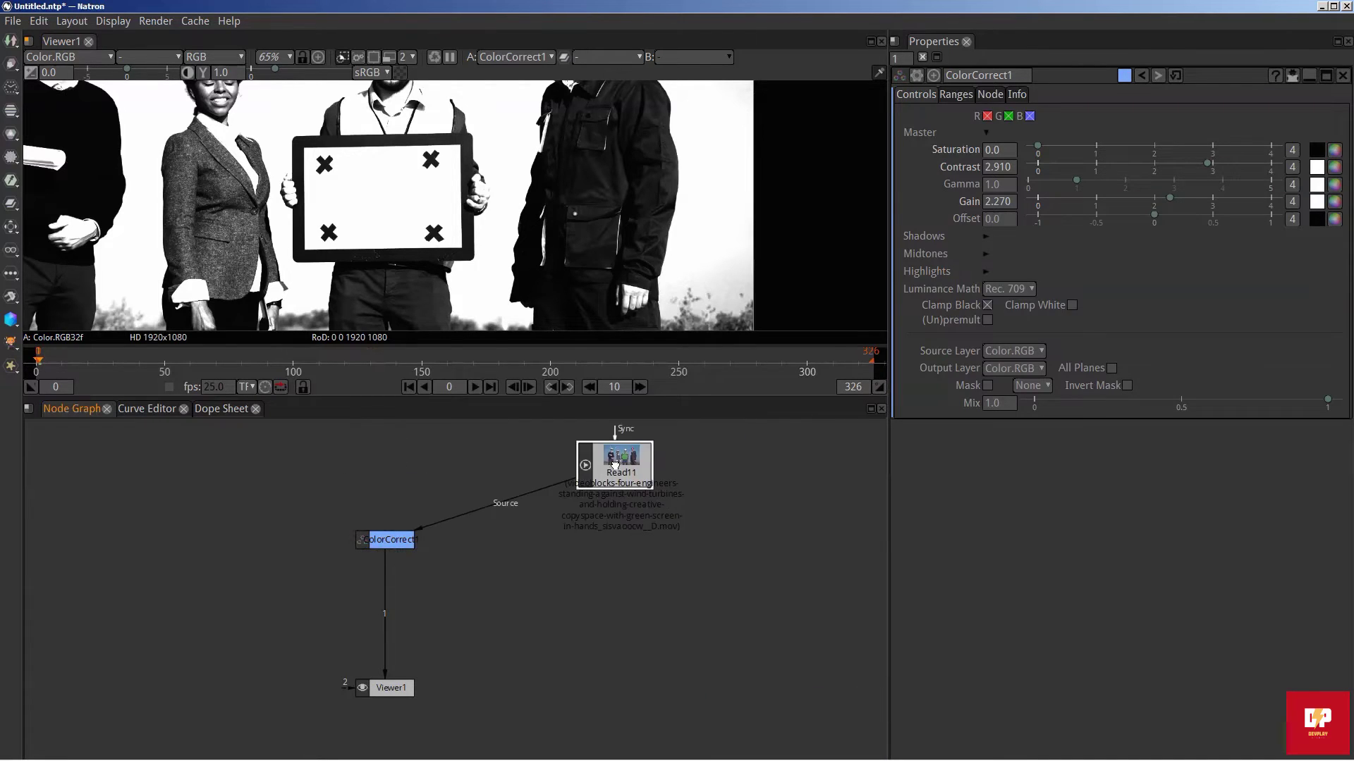
pyautogui.moveTo(386, 688); pyautogui.dragTo(237, 683)
pyautogui.moveTo(239, 549); pyautogui.dragTo(240, 545)
pyautogui.moveTo(626, 478); pyautogui.dragTo(449, 482)
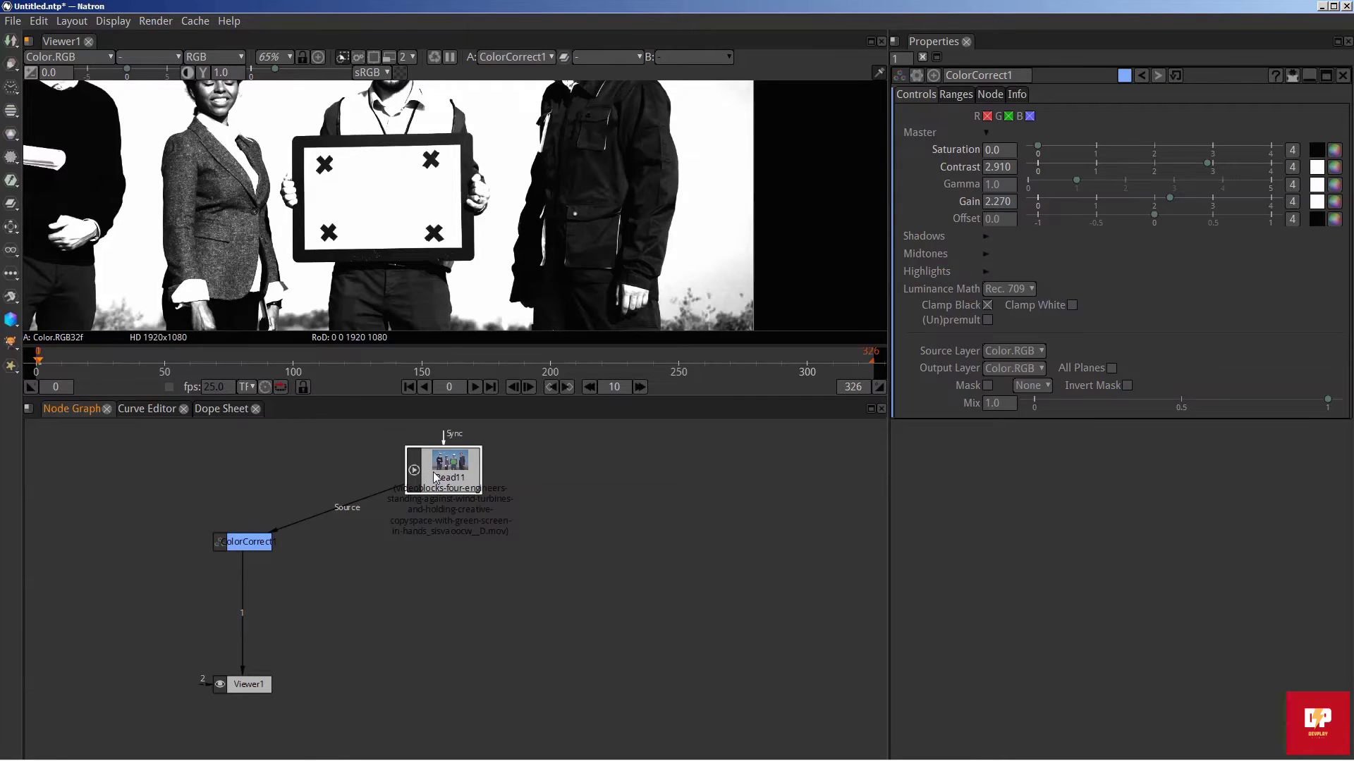
pyautogui.press('1')
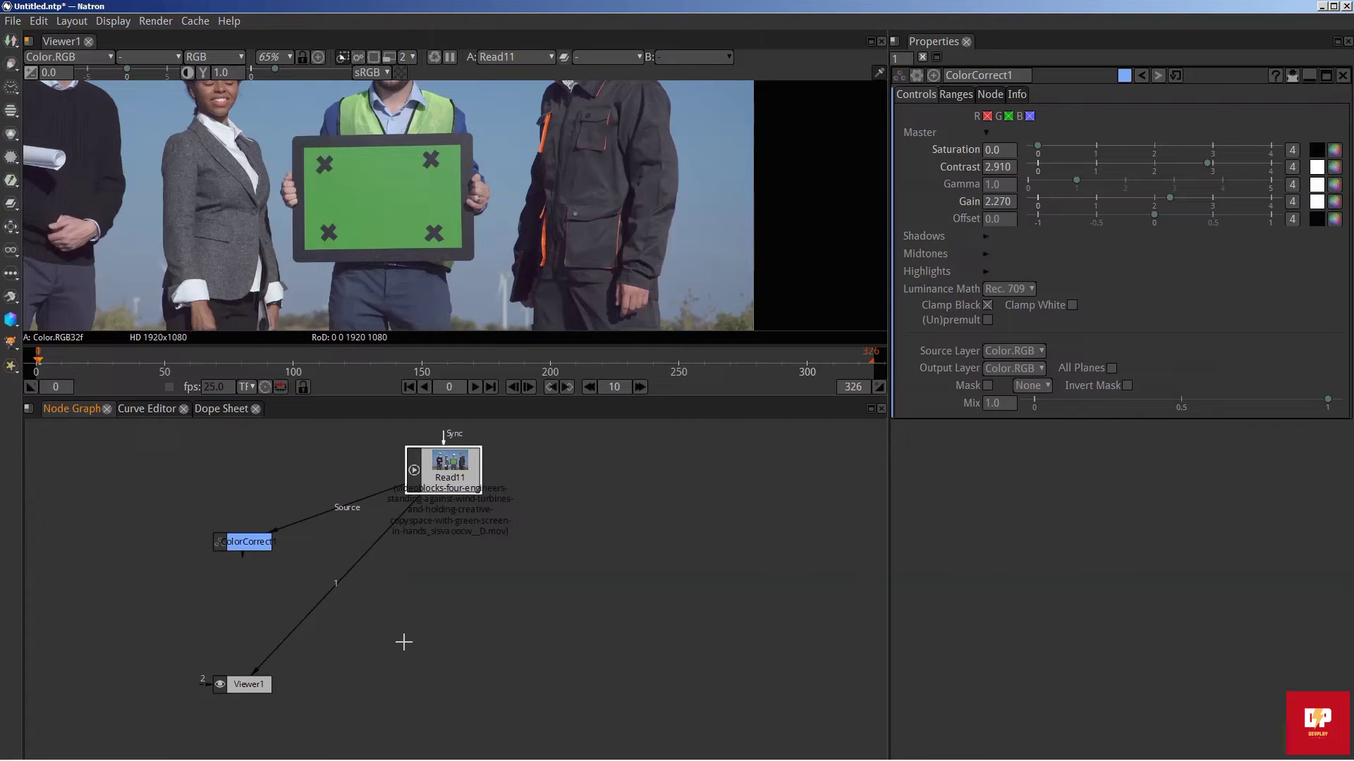
pyautogui.moveTo(360, 563); pyautogui.dragTo(242, 532)
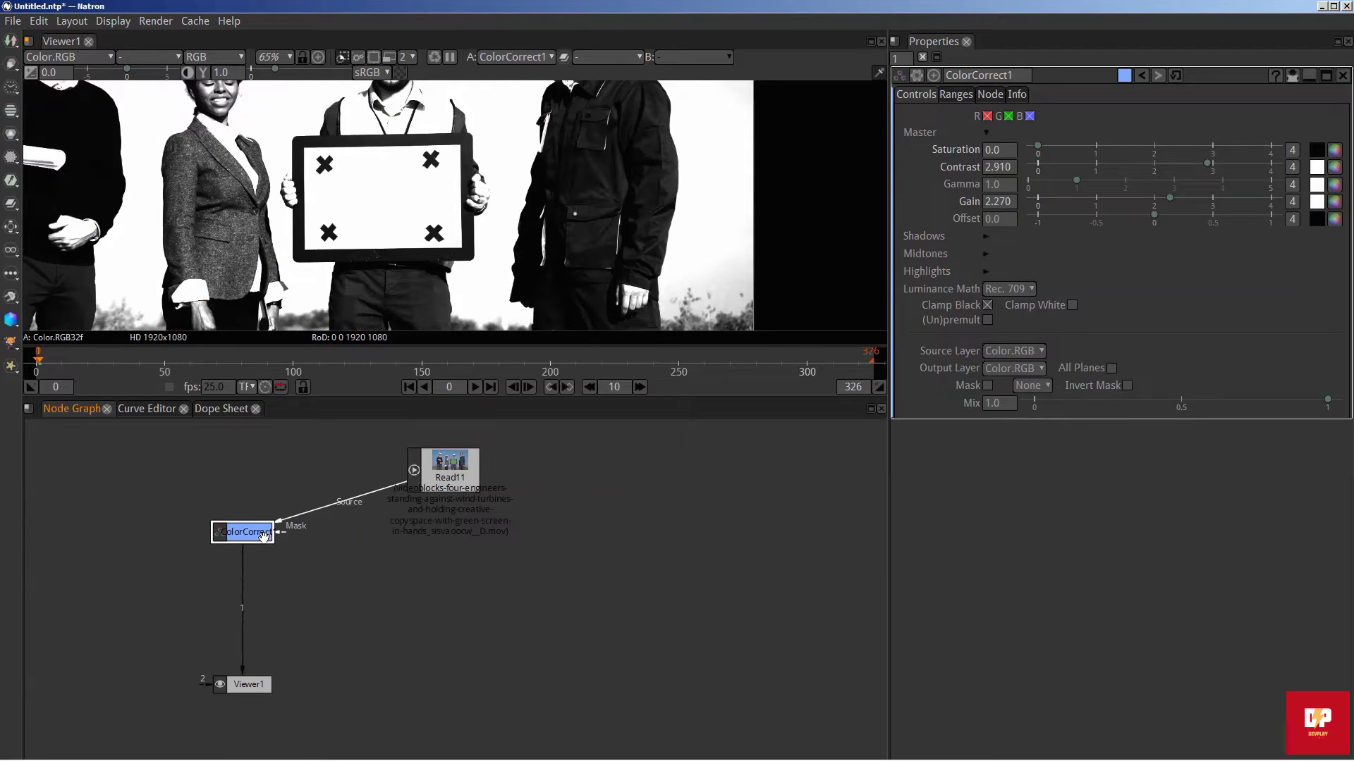
# Insert a Tracker node between the ColorCorrect node and Viewer1
pyautogui.press('Tab')
pyautogui.write('track')
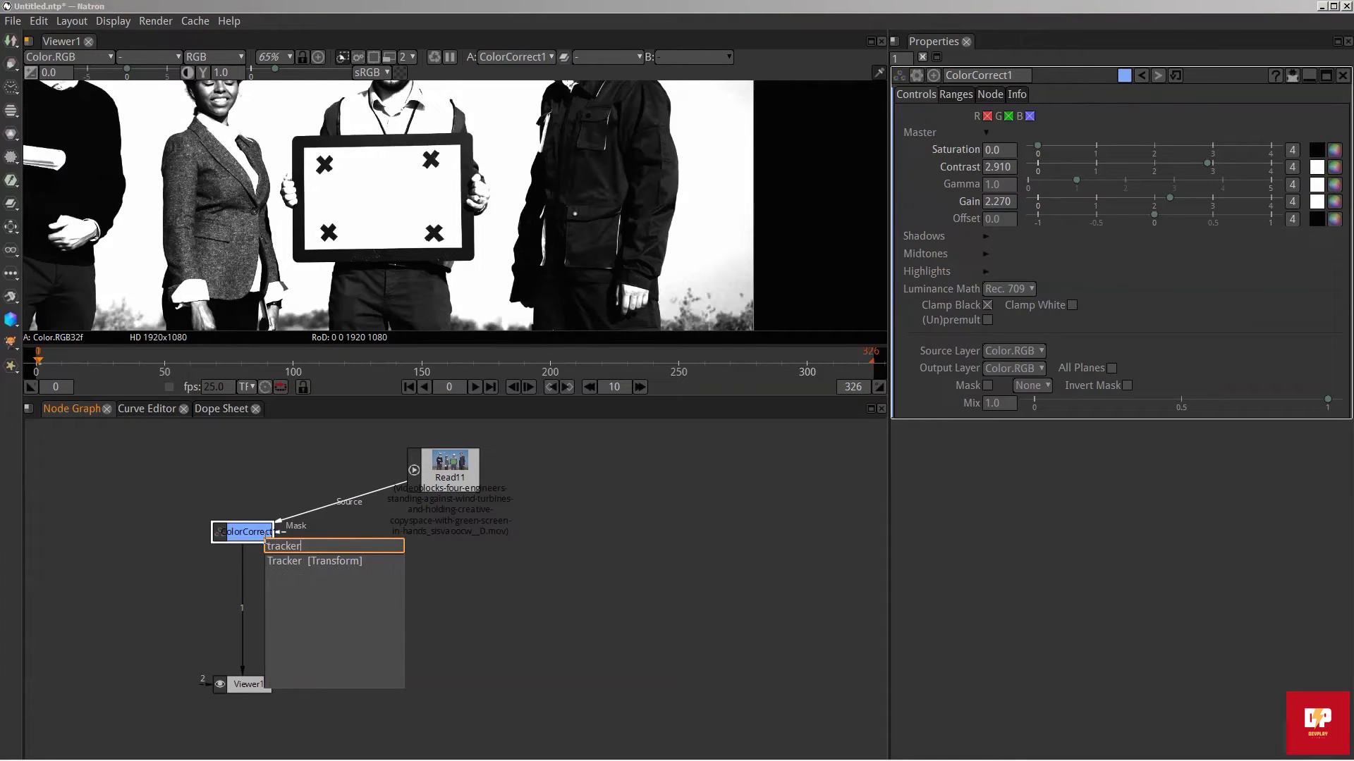
pyautogui.press('Return')
pyautogui.moveTo(250, 570); pyautogui.dragTo(251, 580)
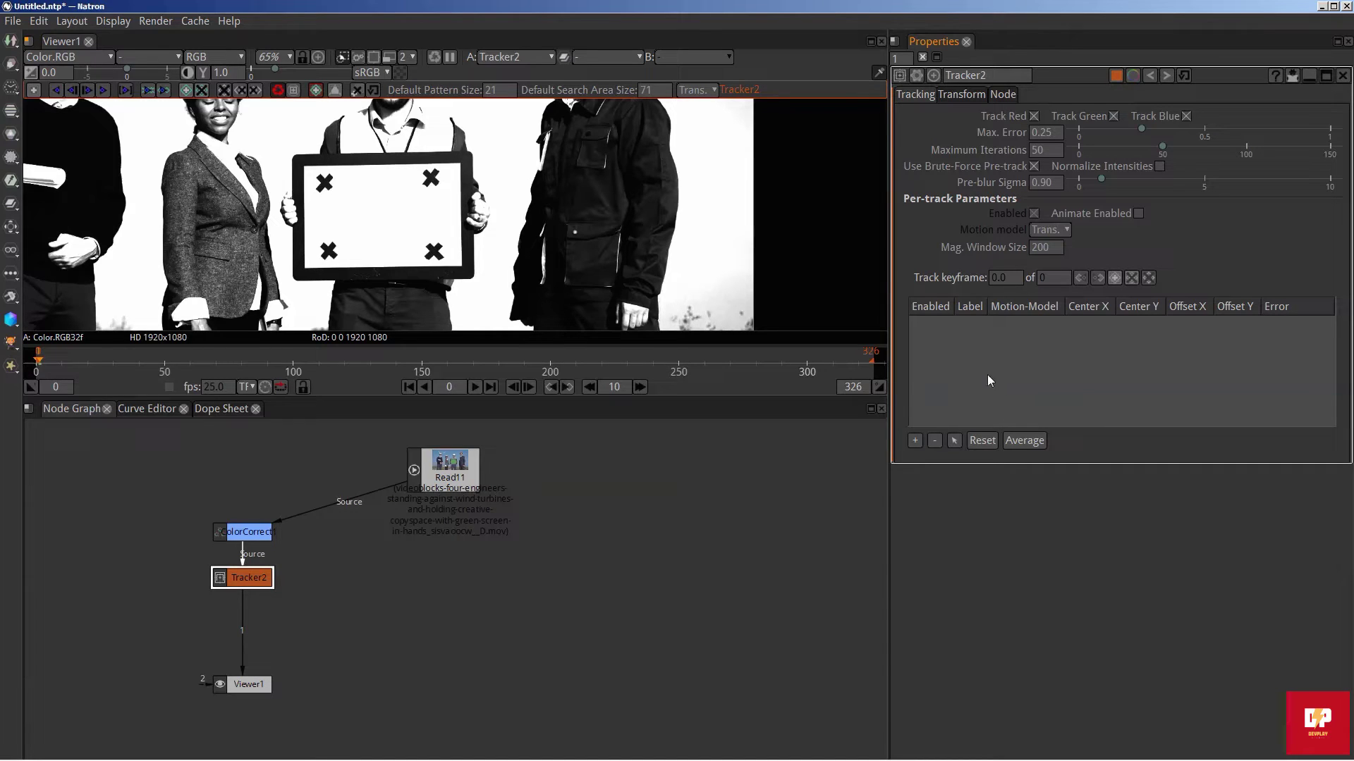
pyautogui.click(917, 441)
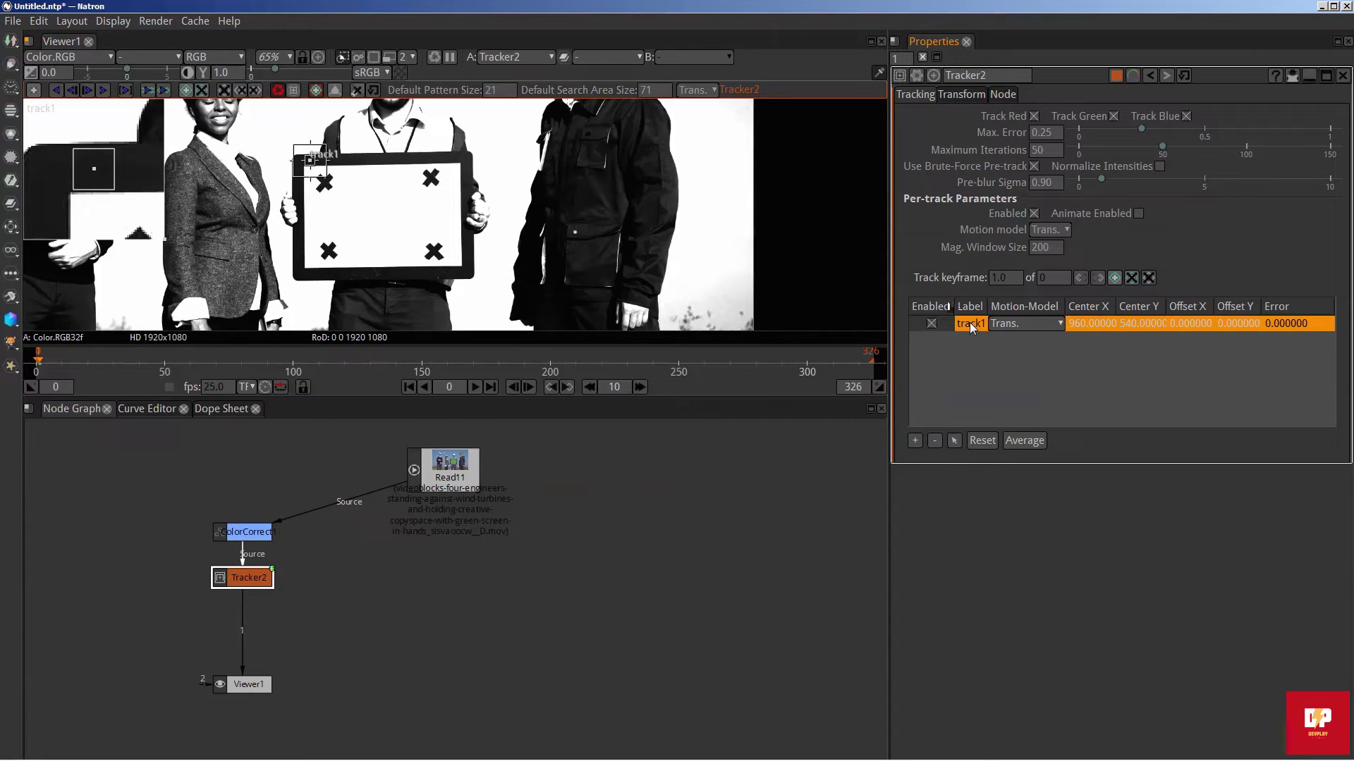
pyautogui.click(915, 440)
pyautogui.click(915, 441)
pyautogui.click(916, 441)
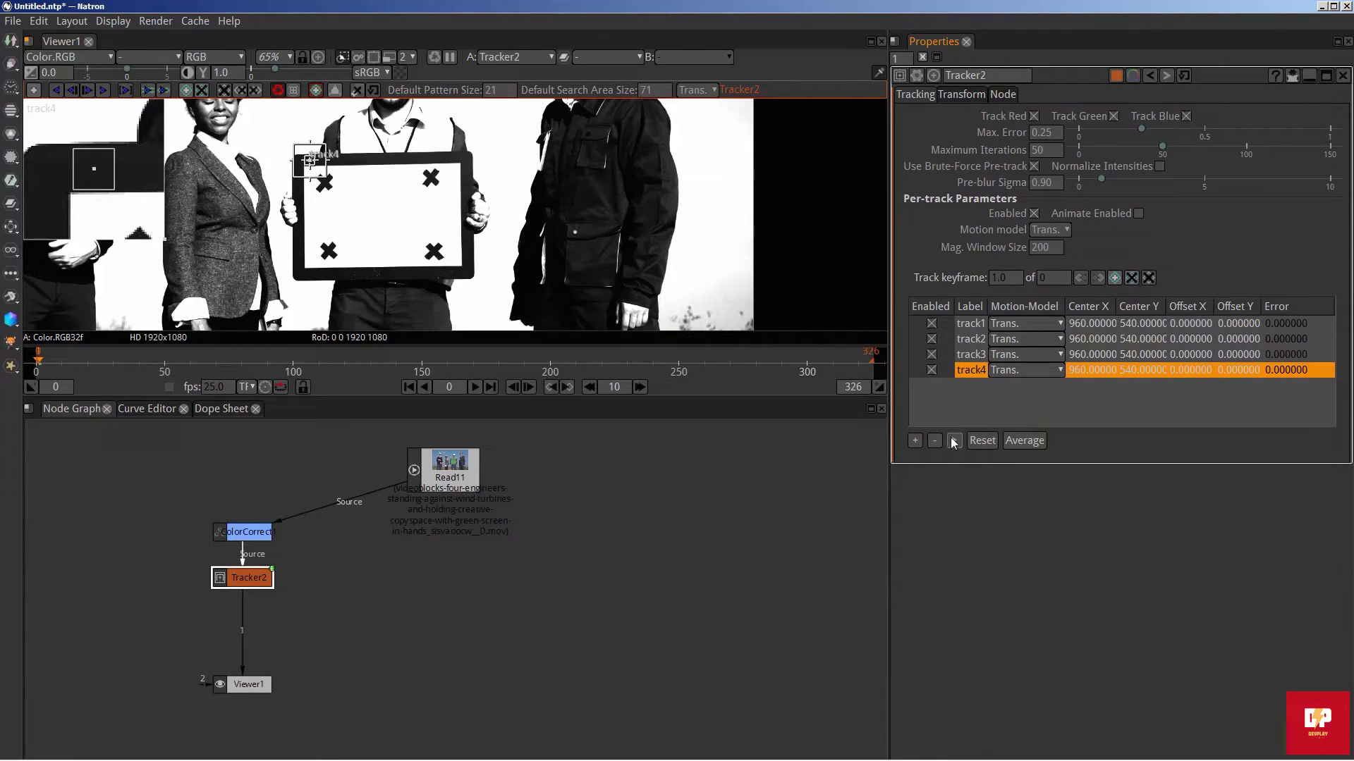
pyautogui.click(935, 439)
pyautogui.click(935, 439)
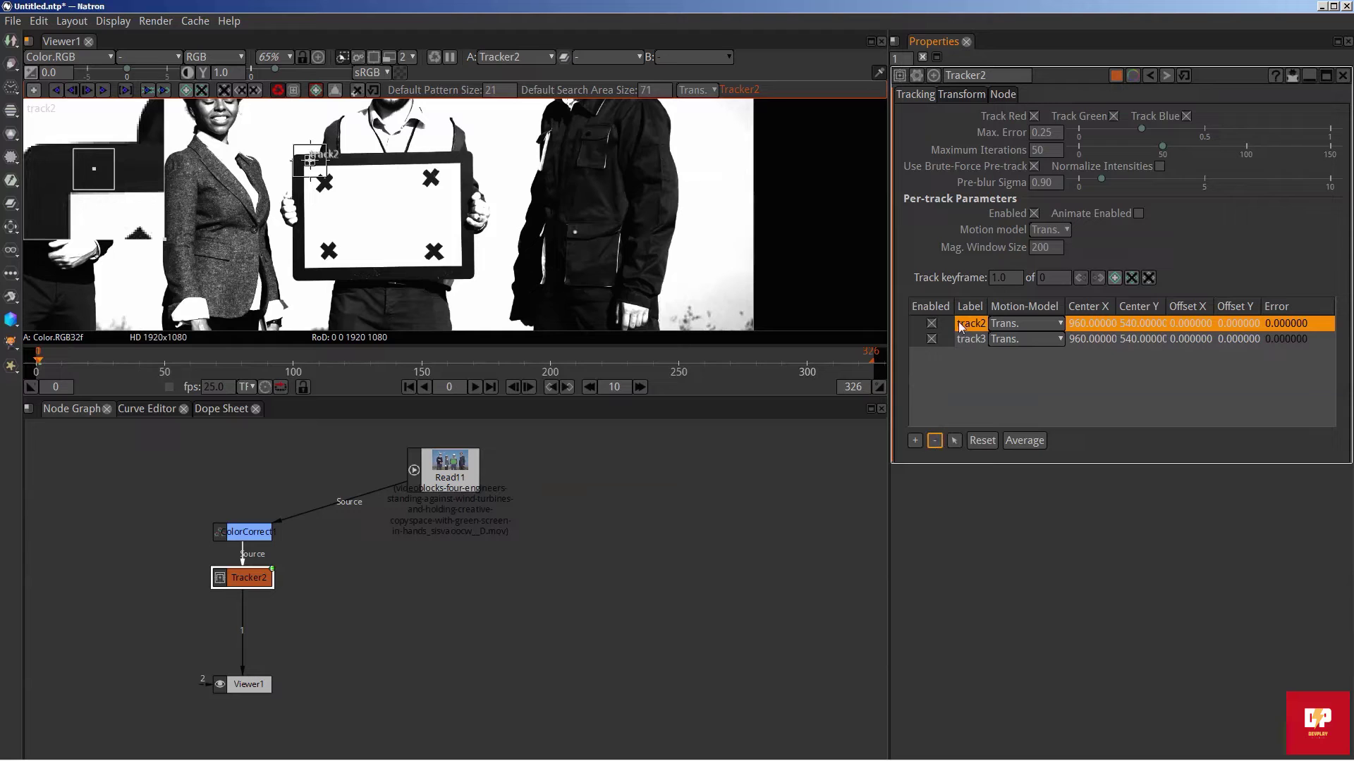
pyautogui.click(935, 441)
pyautogui.click(935, 441)
# Add four tracks to Tracker2 and place track1 on the upper-left cross, track2 upper-right, track3 lower-right and track4 lower-left
pyautogui.click(915, 441)
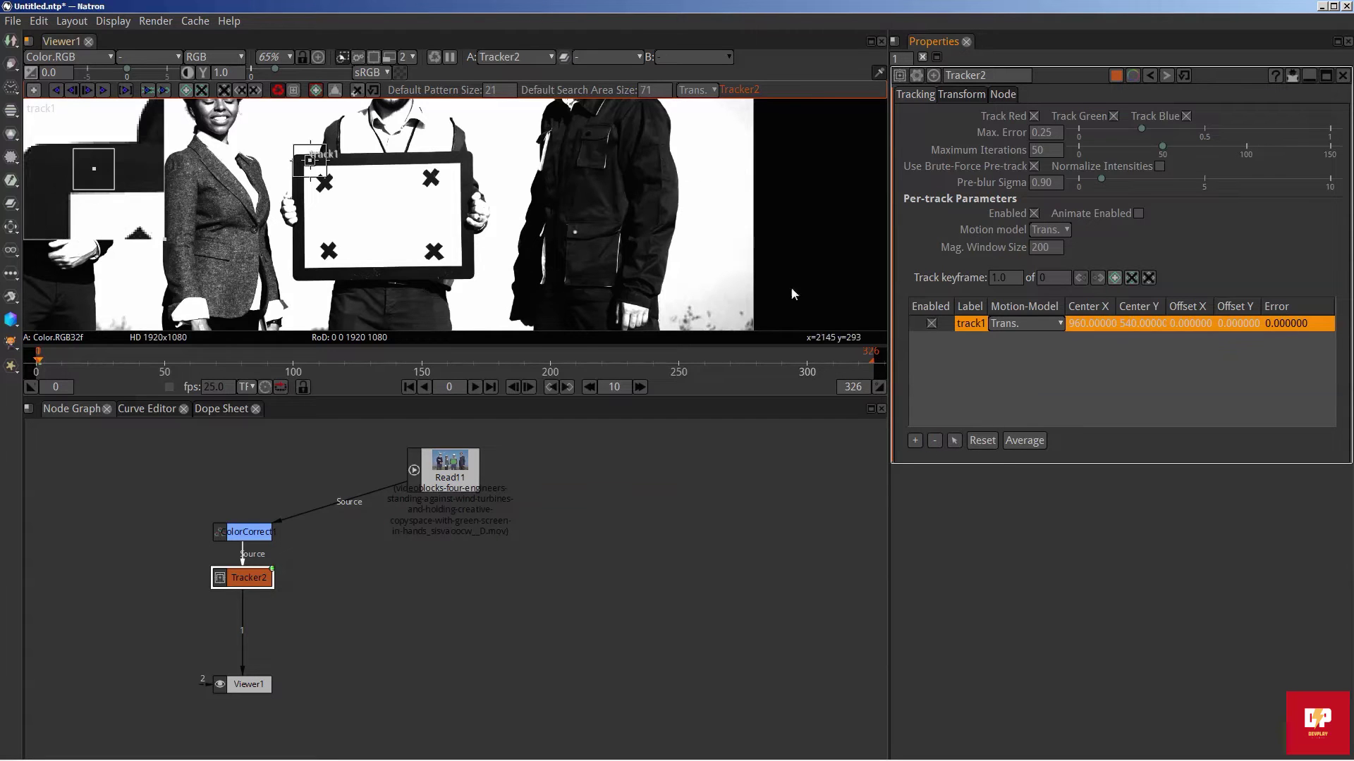
pyautogui.moveTo(309, 160)
pyautogui.mouseDown()
pyautogui.moveTo(324, 185)
pyautogui.moveTo(464, 188)
pyautogui.moveTo(433, 179)
pyautogui.mouseUp()
pyautogui.click(914, 443)
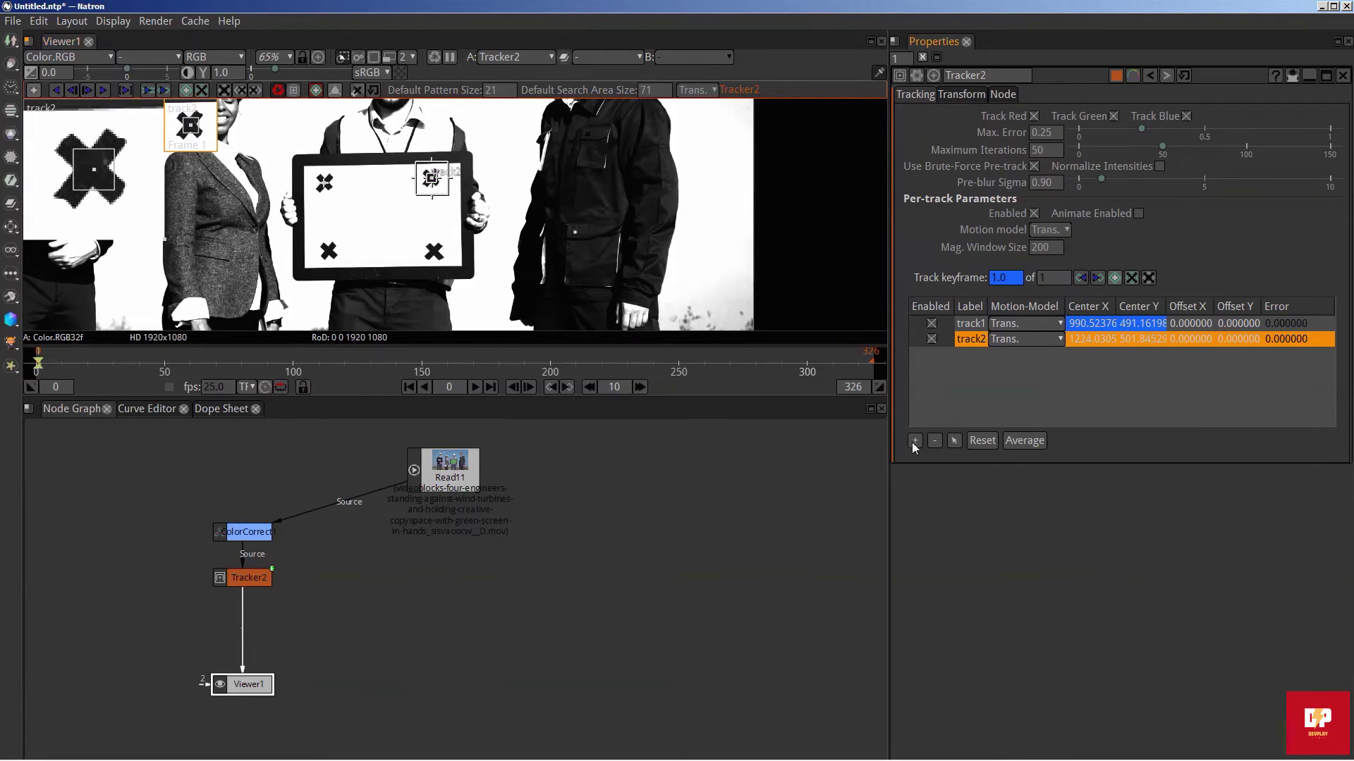
pyautogui.click(915, 440)
pyautogui.moveTo(310, 160)
pyautogui.mouseDown()
pyautogui.moveTo(353, 255)
pyautogui.moveTo(435, 251)
pyautogui.mouseUp()
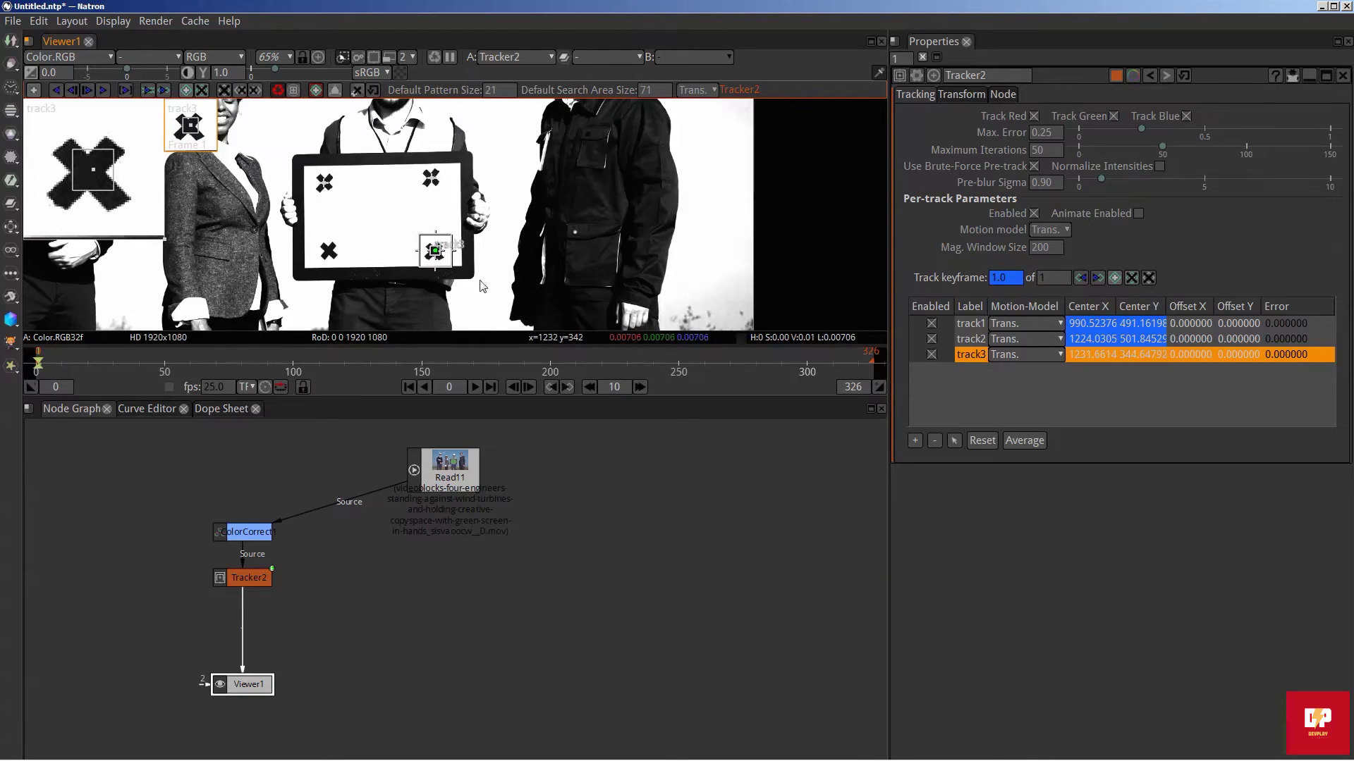
pyautogui.click(914, 440)
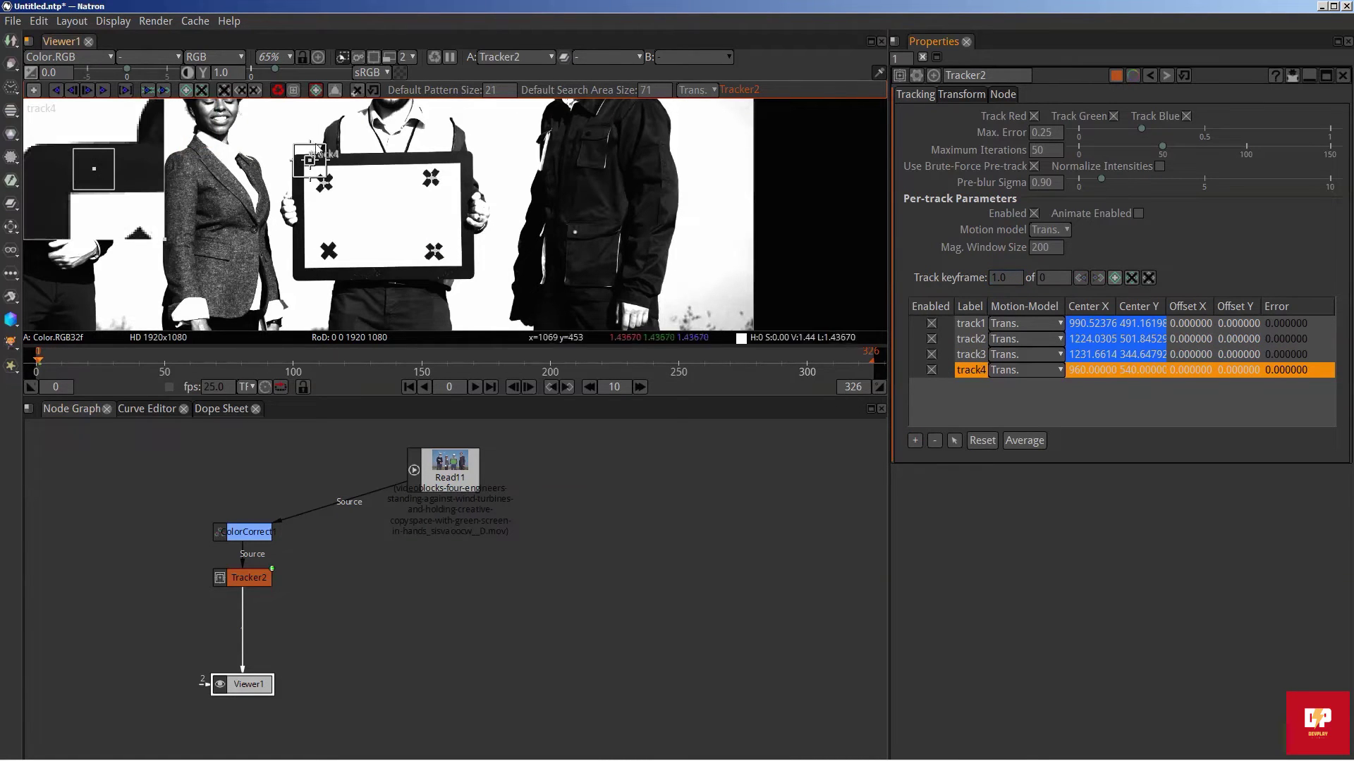
pyautogui.moveTo(310, 161); pyautogui.dragTo(329, 251)
# Enlarge the viewer area and move track1 to the lower notch of the upper-left cross, at about X 993, Y 482
pyautogui.click(959, 324)
pyautogui.scroll(8, 337, 176)
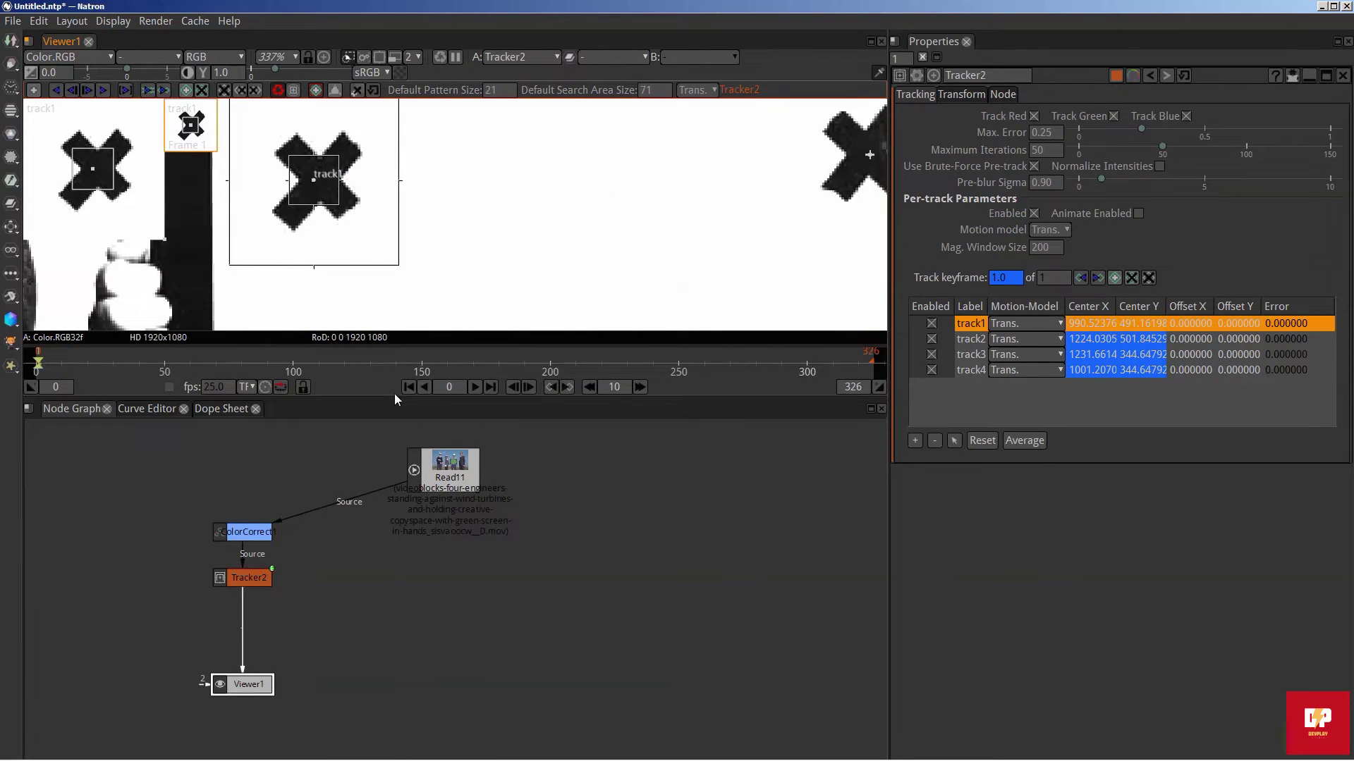
pyautogui.moveTo(395, 398); pyautogui.dragTo(393, 494)
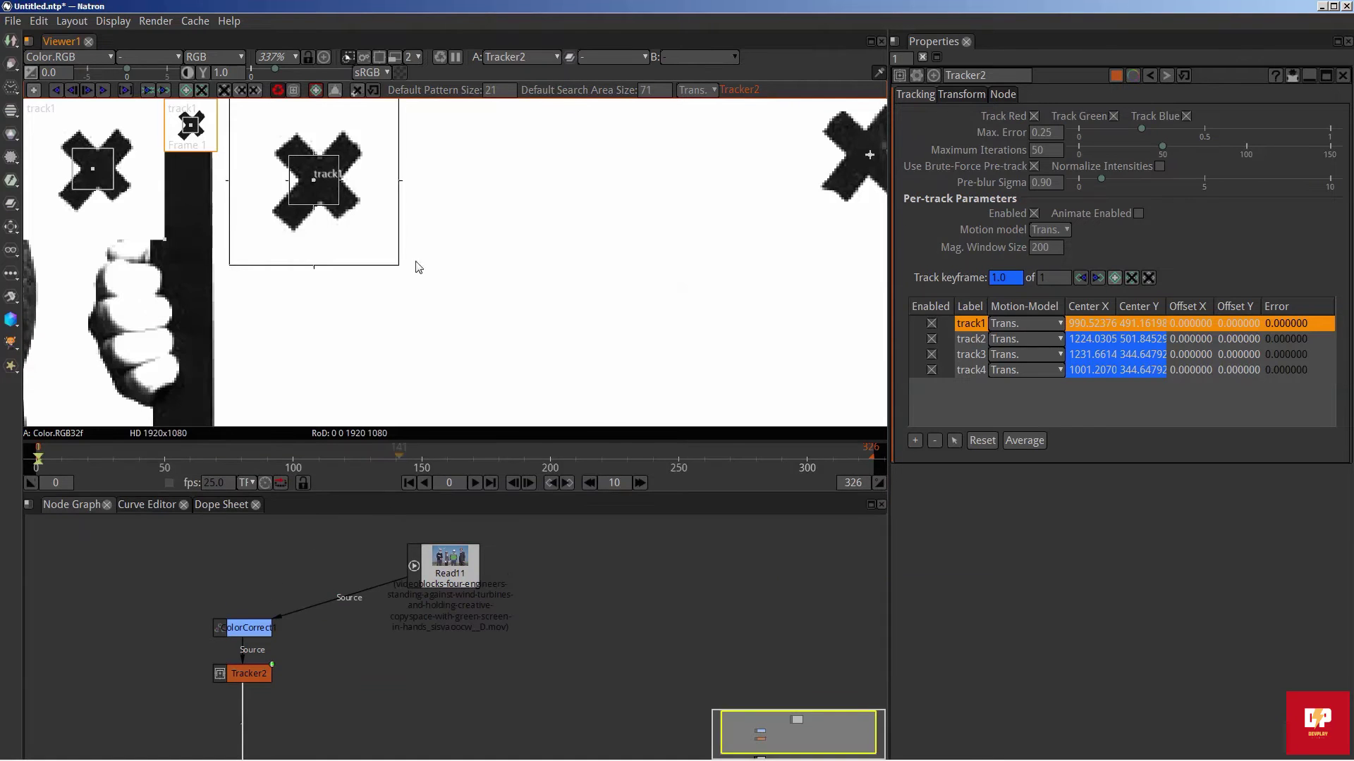
pyautogui.moveTo(431, 252)
pyautogui.mouseDown()
pyautogui.moveTo(466, 243)
pyautogui.moveTo(487, 265)
pyautogui.moveTo(547, 230)
pyautogui.moveTo(509, 228)
pyautogui.mouseUp()
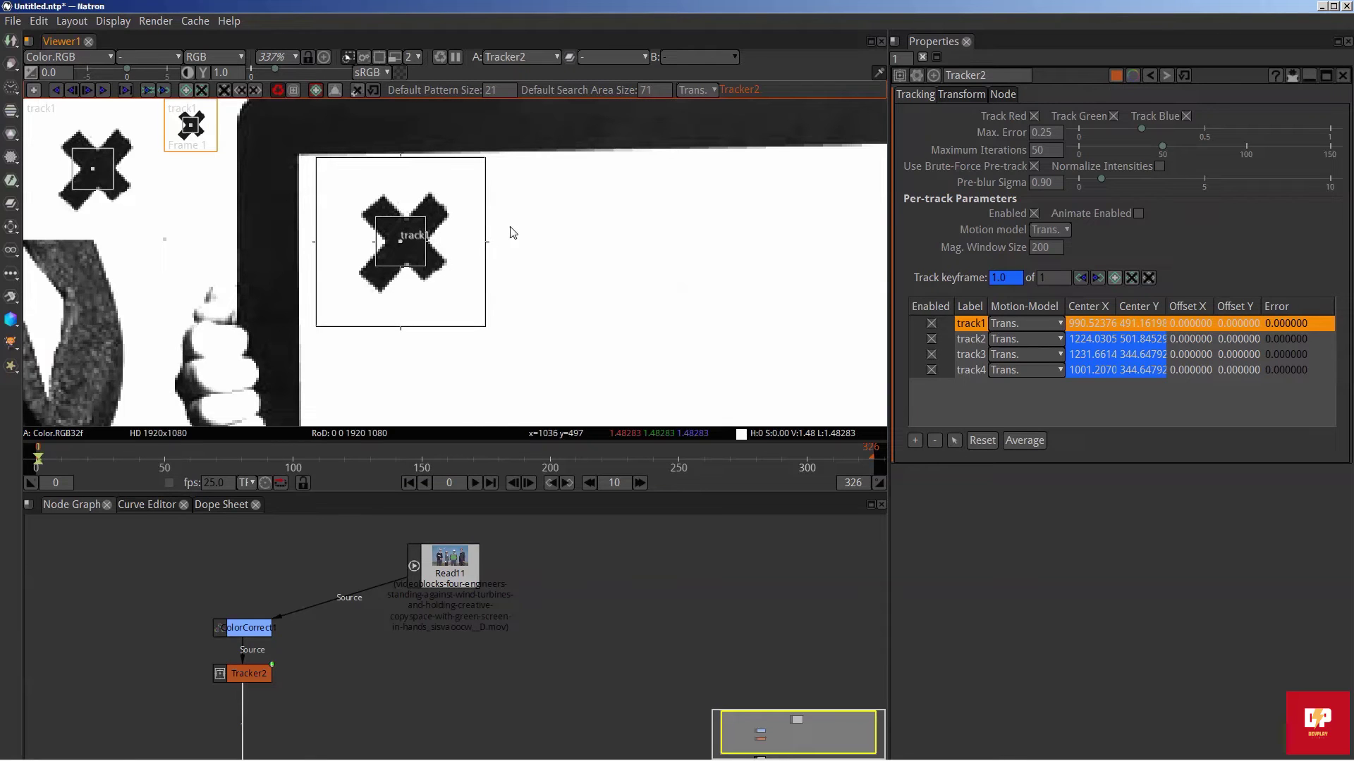
pyautogui.moveTo(512, 233)
pyautogui.mouseDown()
pyautogui.moveTo(501, 224)
pyautogui.moveTo(519, 248)
pyautogui.moveTo(541, 241)
pyautogui.mouseUp()
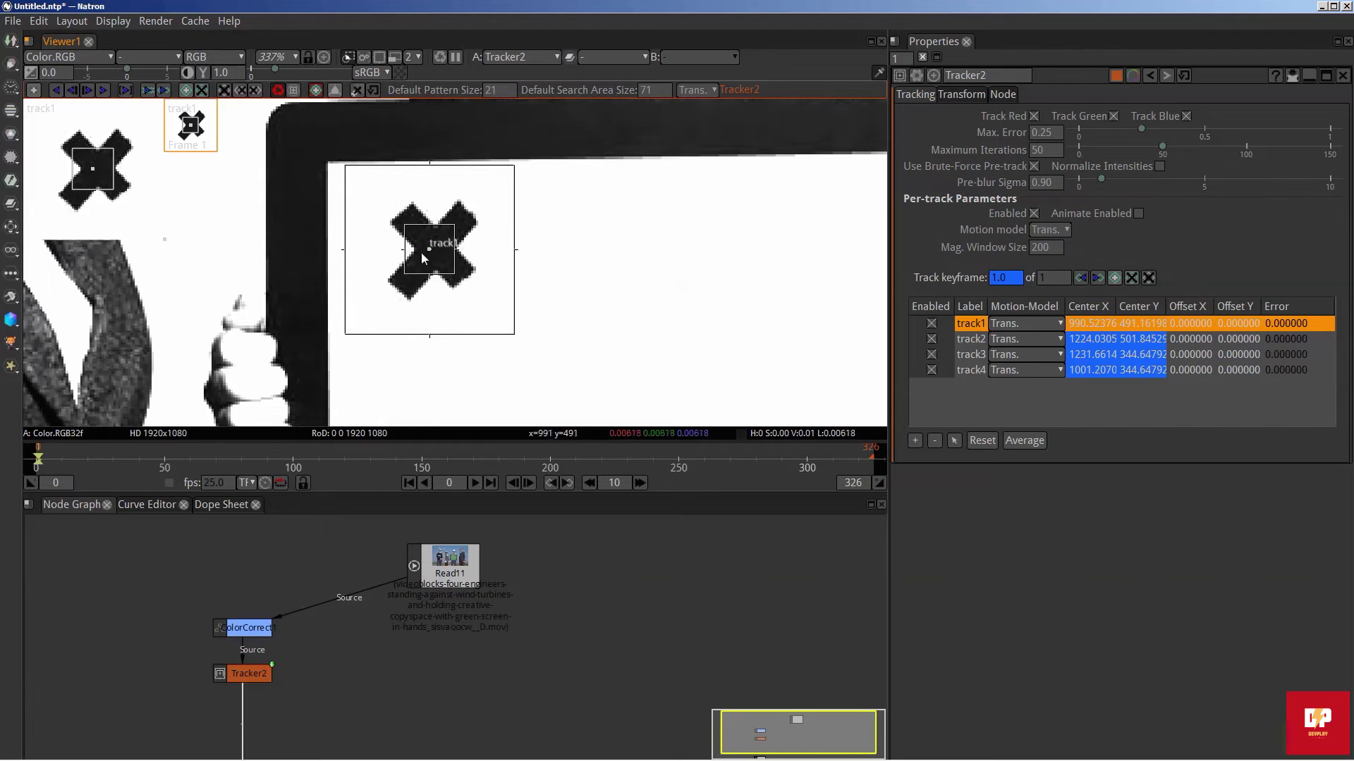
pyautogui.scroll(-4, 435, 242)
pyautogui.scroll(3, 435, 242)
pyautogui.scroll(-3, 435, 242)
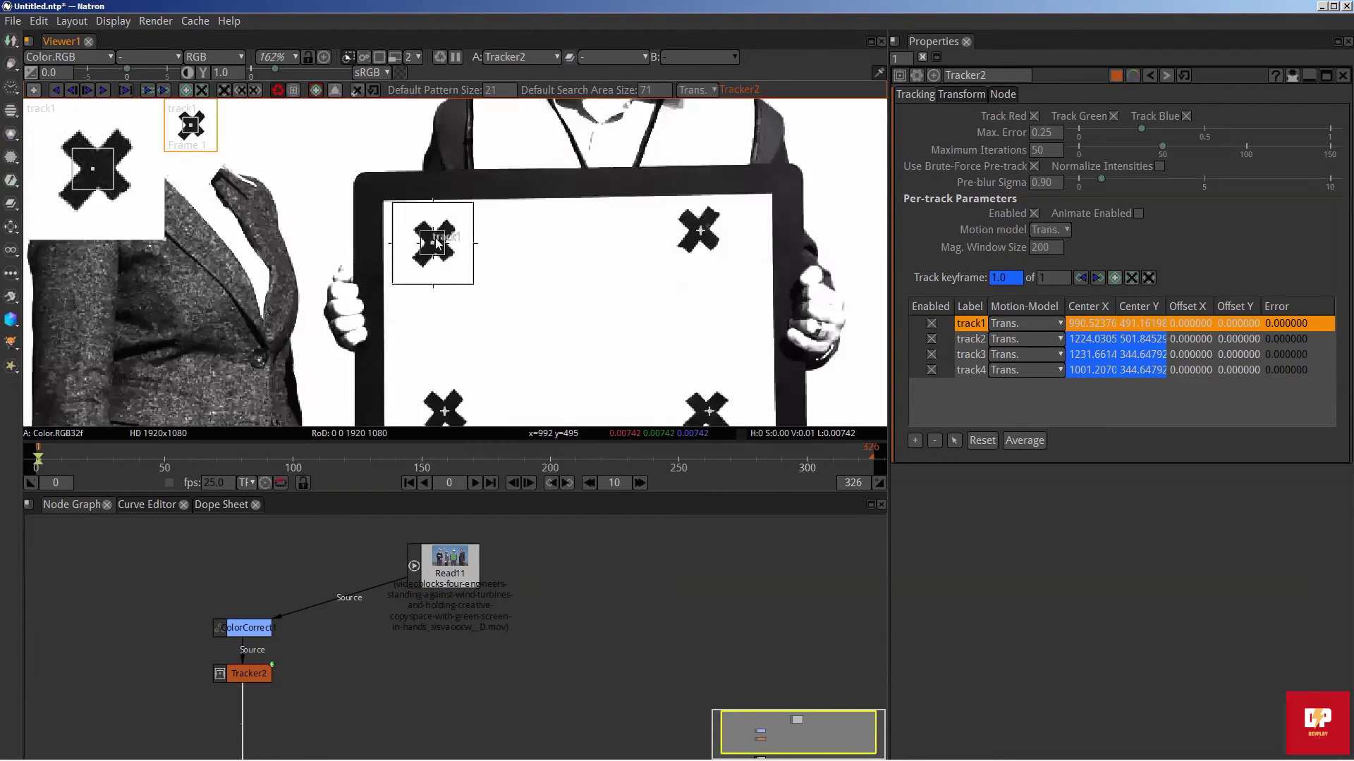
pyautogui.scroll(4, 435, 242)
pyautogui.scroll(-4, 435, 243)
pyautogui.scroll(4, 435, 243)
pyautogui.moveTo(435, 239)
pyautogui.mouseDown()
pyautogui.moveTo(426, 230)
pyautogui.moveTo(415, 282)
pyautogui.moveTo(442, 219)
pyautogui.mouseUp()
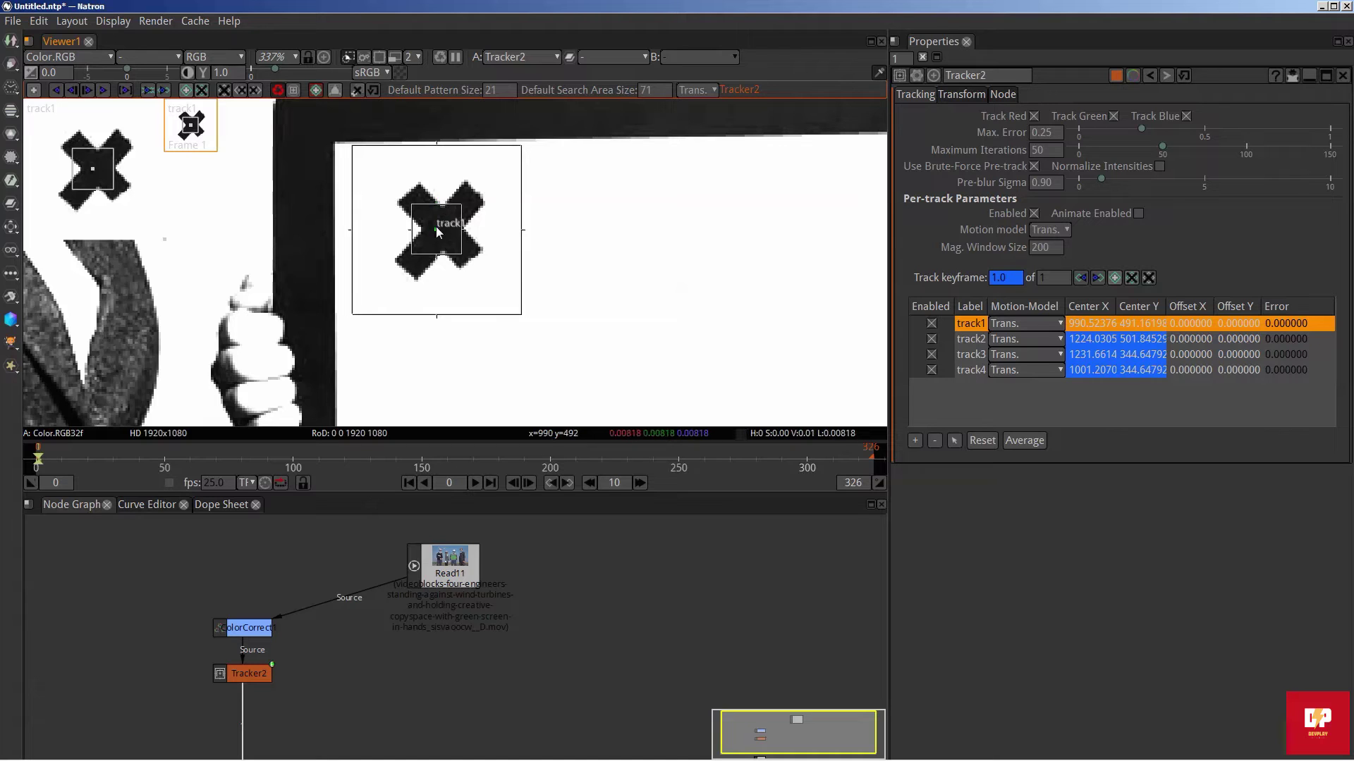
pyautogui.moveTo(436, 227)
pyautogui.mouseDown()
pyautogui.moveTo(443, 206)
pyautogui.moveTo(444, 256)
pyautogui.mouseUp()
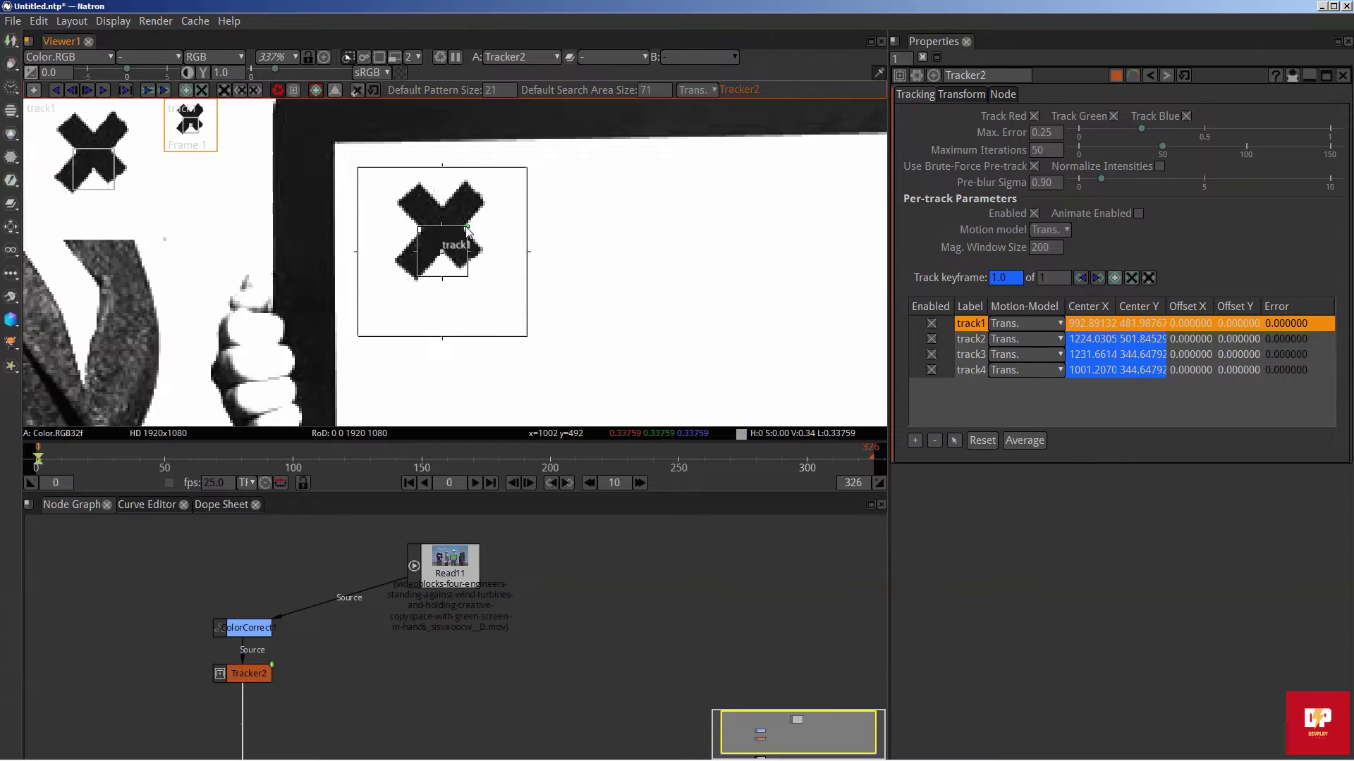
# Enlarge track1's pattern box to enclose the whole cross, keeping its centre in the lower notch, and make its search area slightly wider and shorter
pyautogui.moveTo(467, 227); pyautogui.dragTo(494, 180)
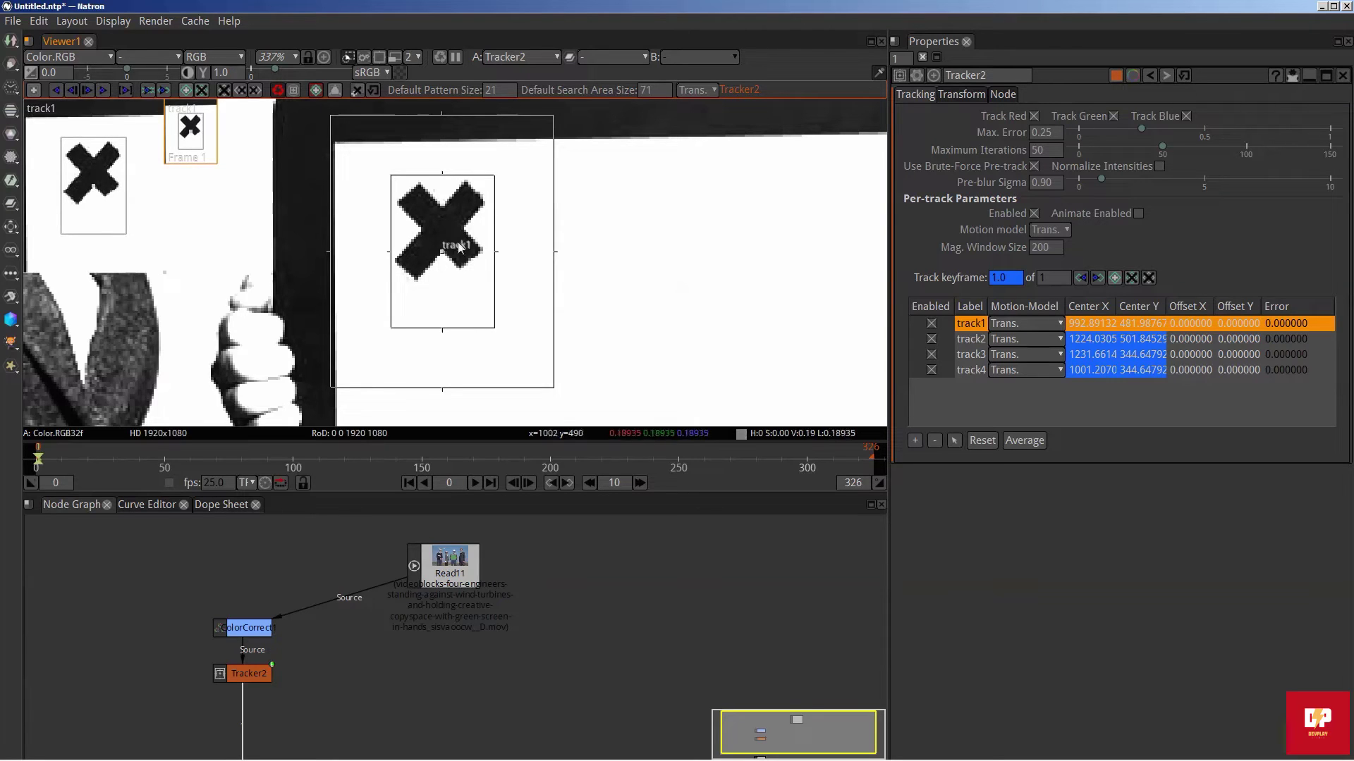
pyautogui.moveTo(446, 248); pyautogui.dragTo(438, 201)
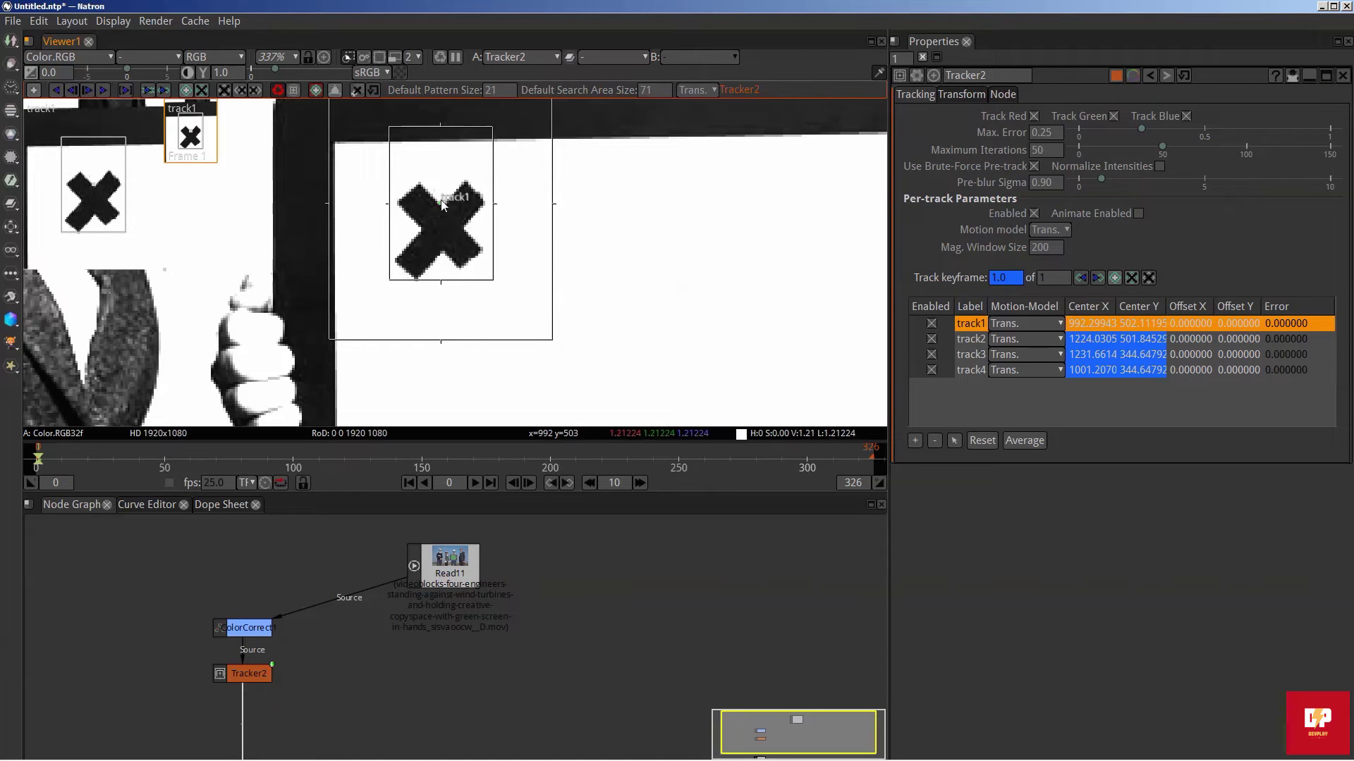
pyautogui.moveTo(438, 202); pyautogui.dragTo(440, 253)
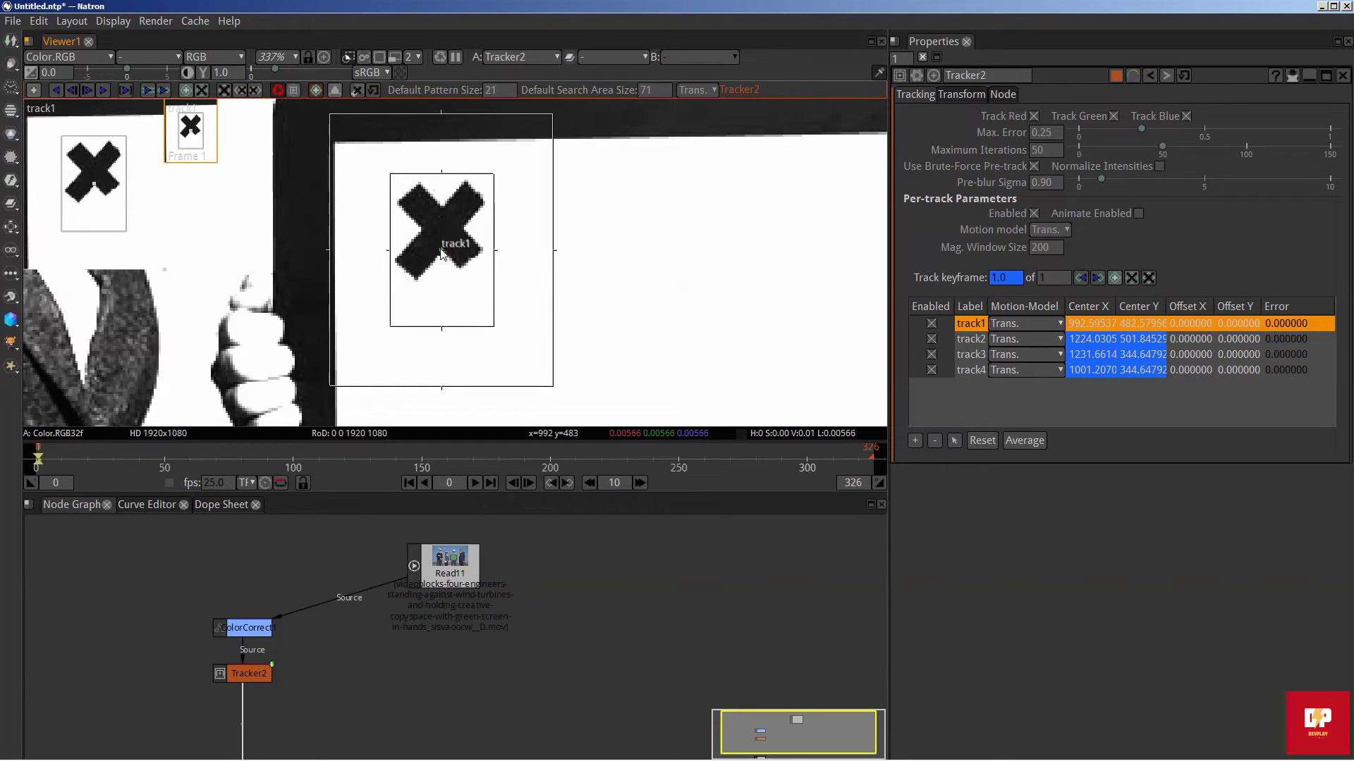
pyautogui.moveTo(327, 259); pyautogui.dragTo(320, 258)
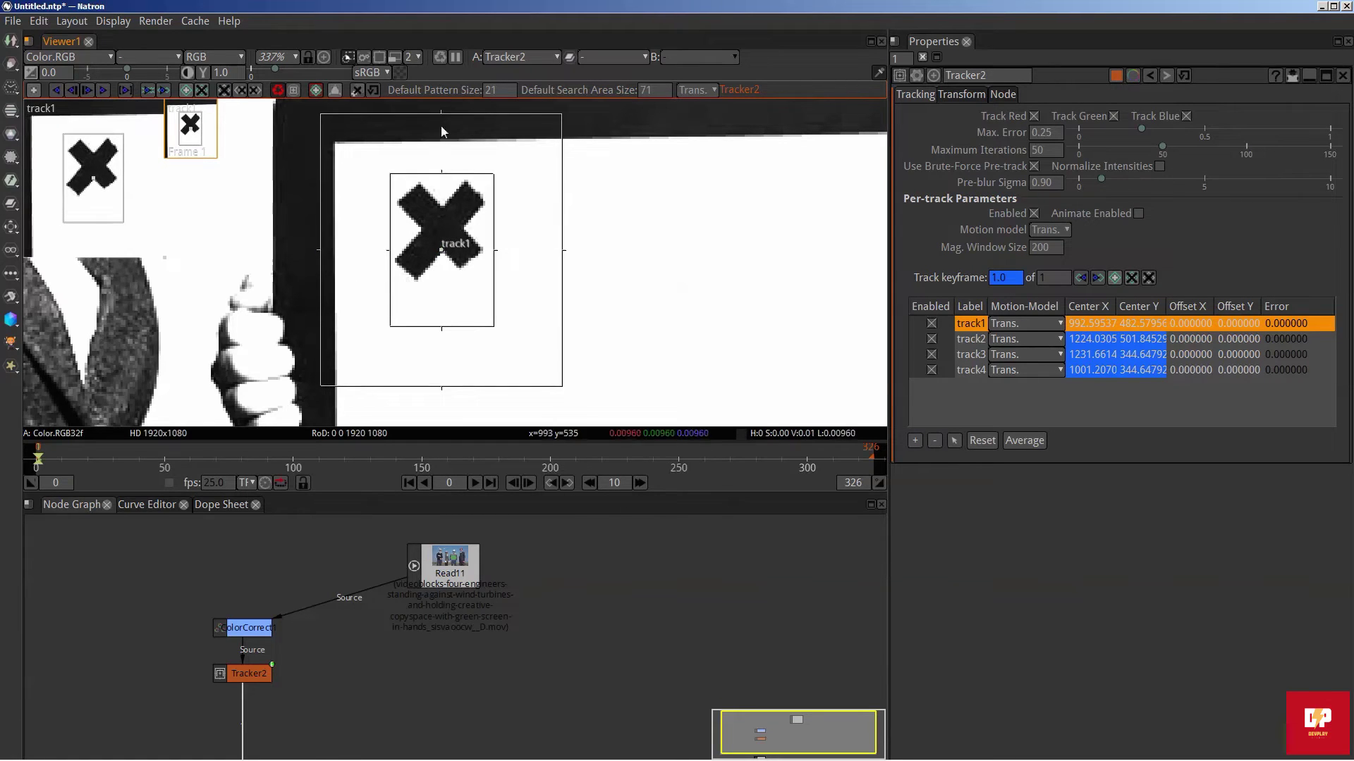
pyautogui.moveTo(438, 113); pyautogui.dragTo(435, 123)
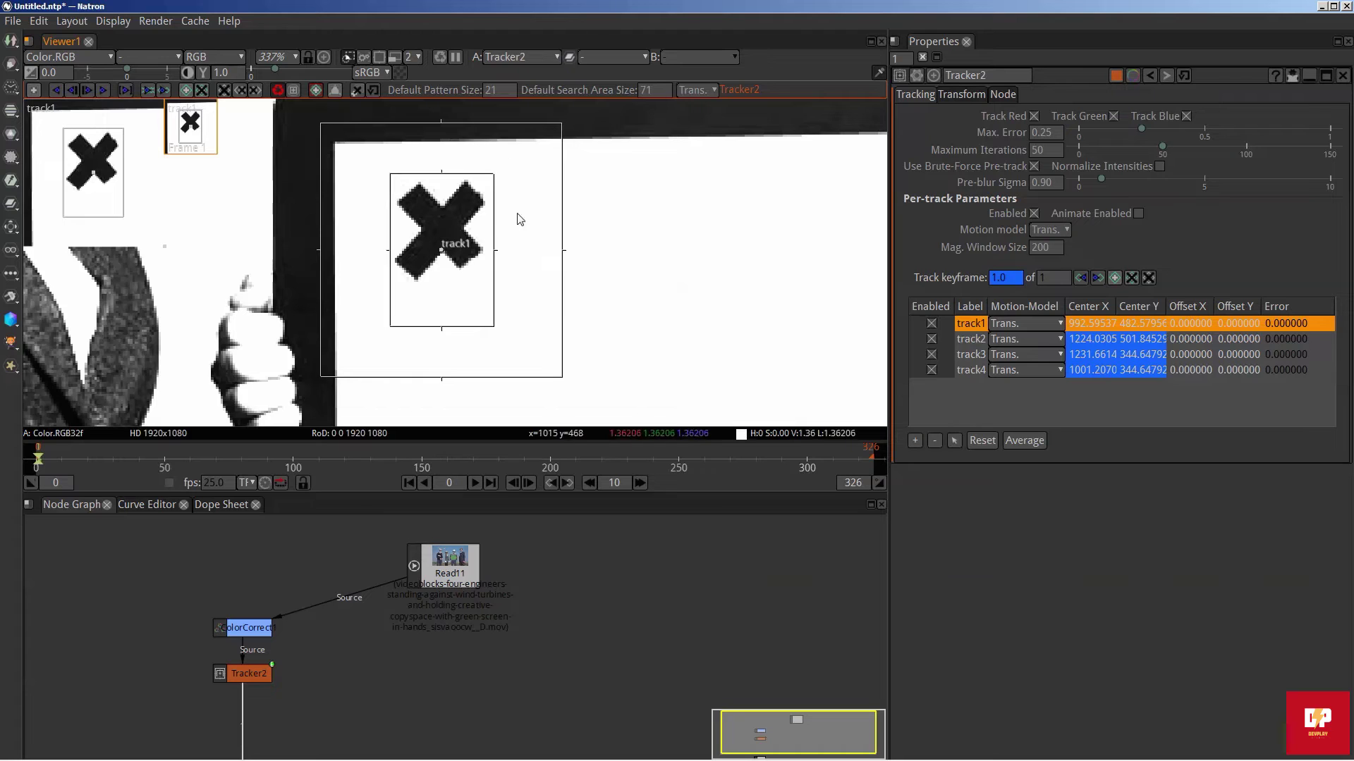
# Move track2 to the upper-right cross's lower notch, fit its pattern box around the cross, and widen its search area while reducing the height
pyautogui.scroll(-9, 469, 201)
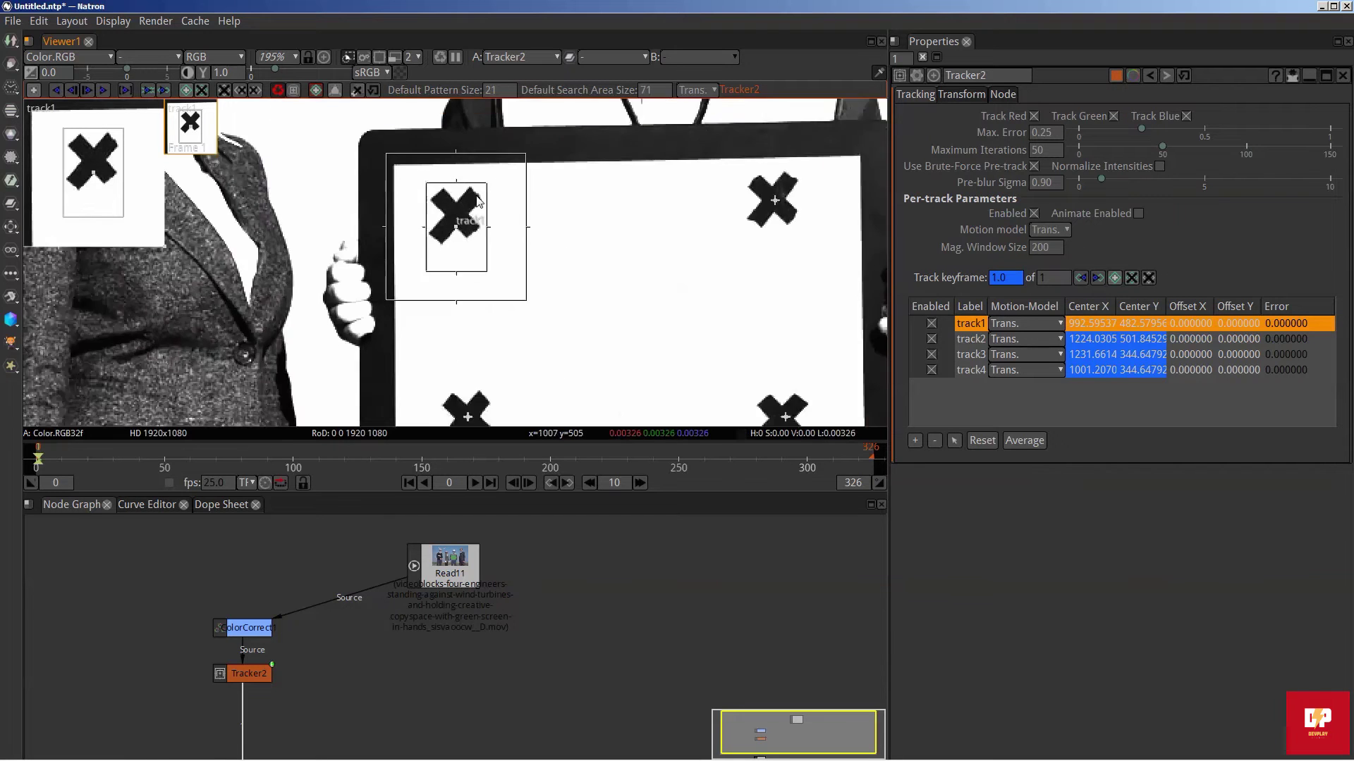
pyautogui.click(973, 341)
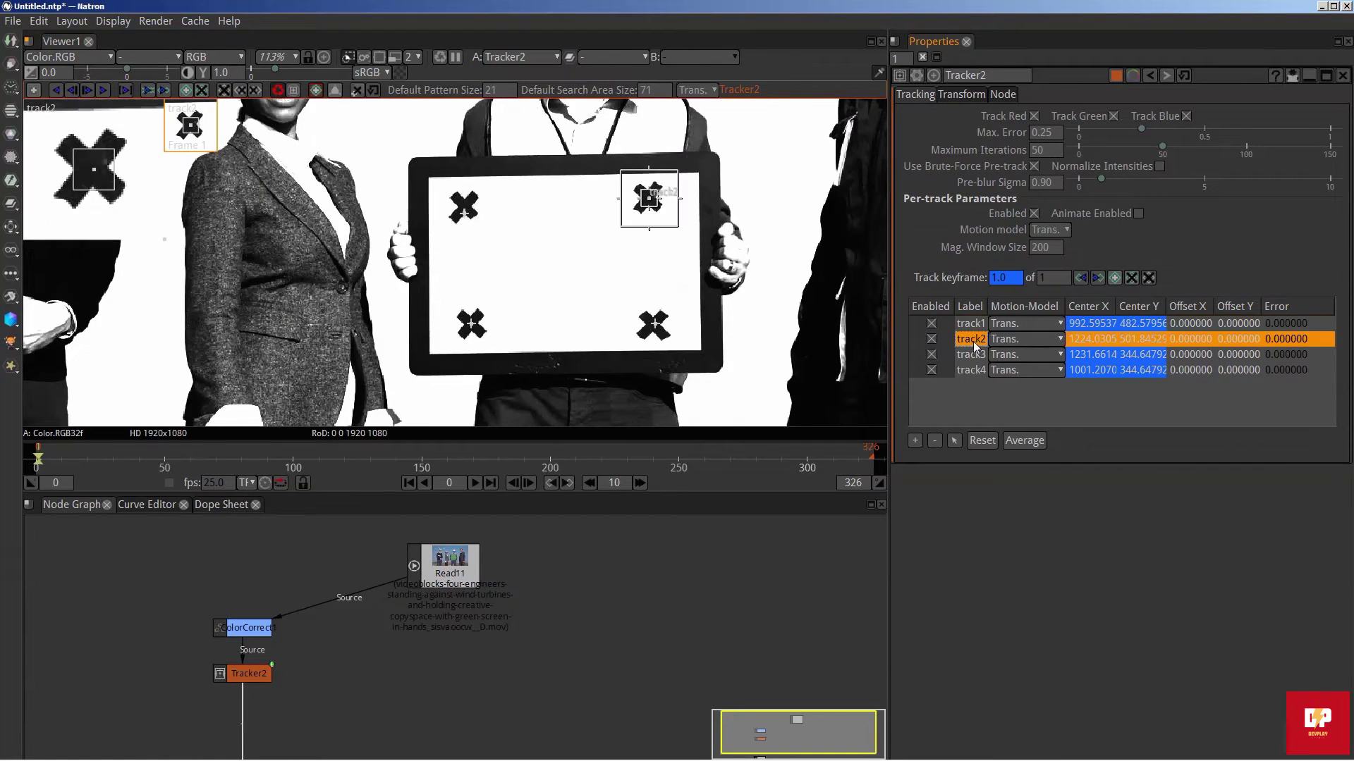
pyautogui.scroll(12, 681, 203)
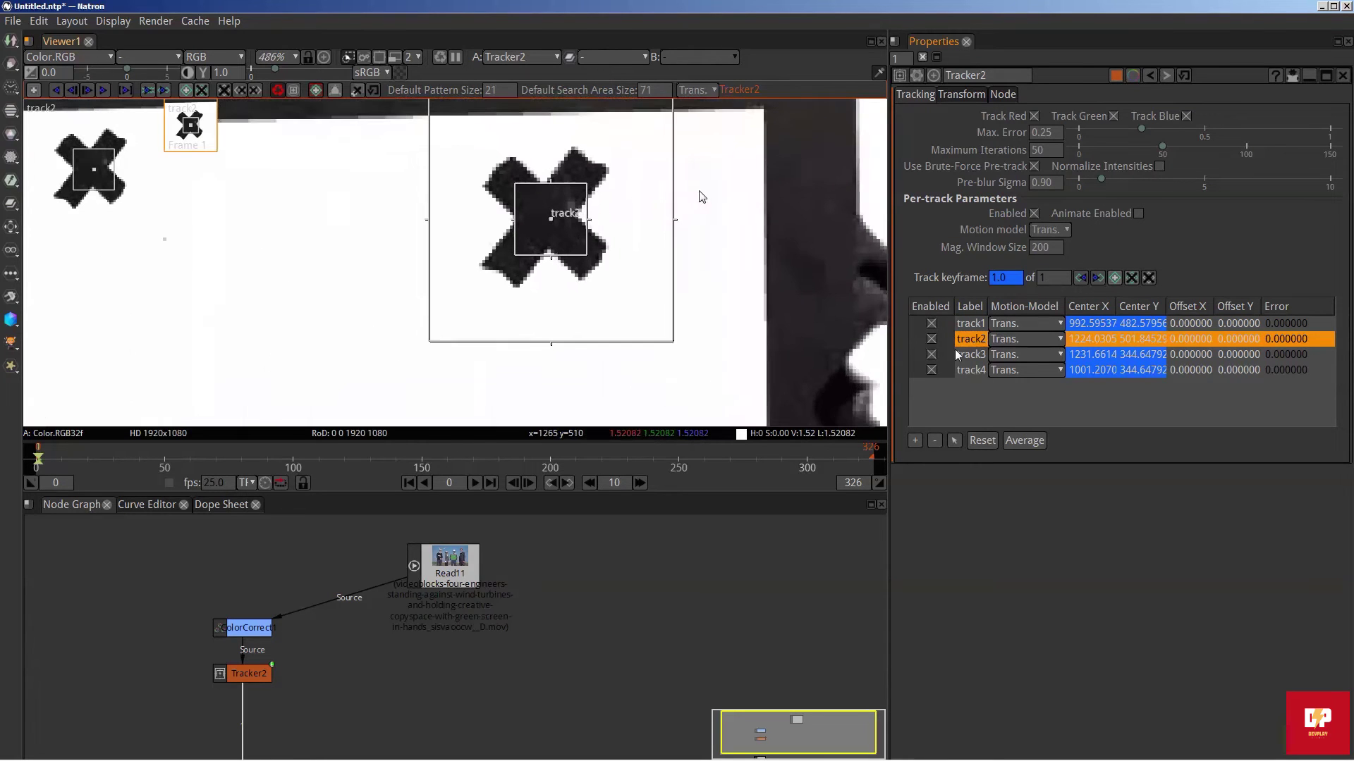
pyautogui.moveTo(673, 241); pyautogui.dragTo(684, 222)
pyautogui.moveTo(536, 246); pyautogui.dragTo(607, 172)
pyautogui.scroll(-6, 671, 177)
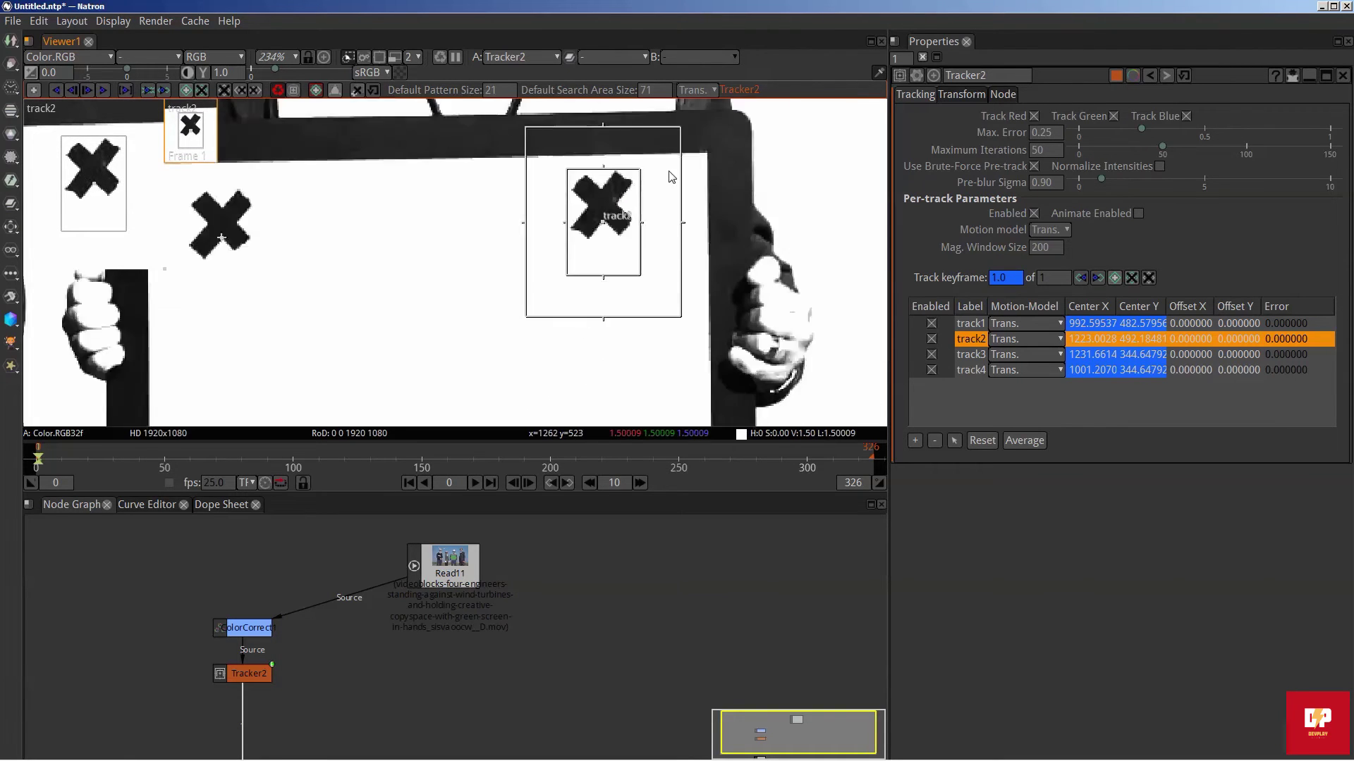
pyautogui.scroll(-3, 671, 177)
pyautogui.moveTo(679, 207); pyautogui.dragTo(706, 207)
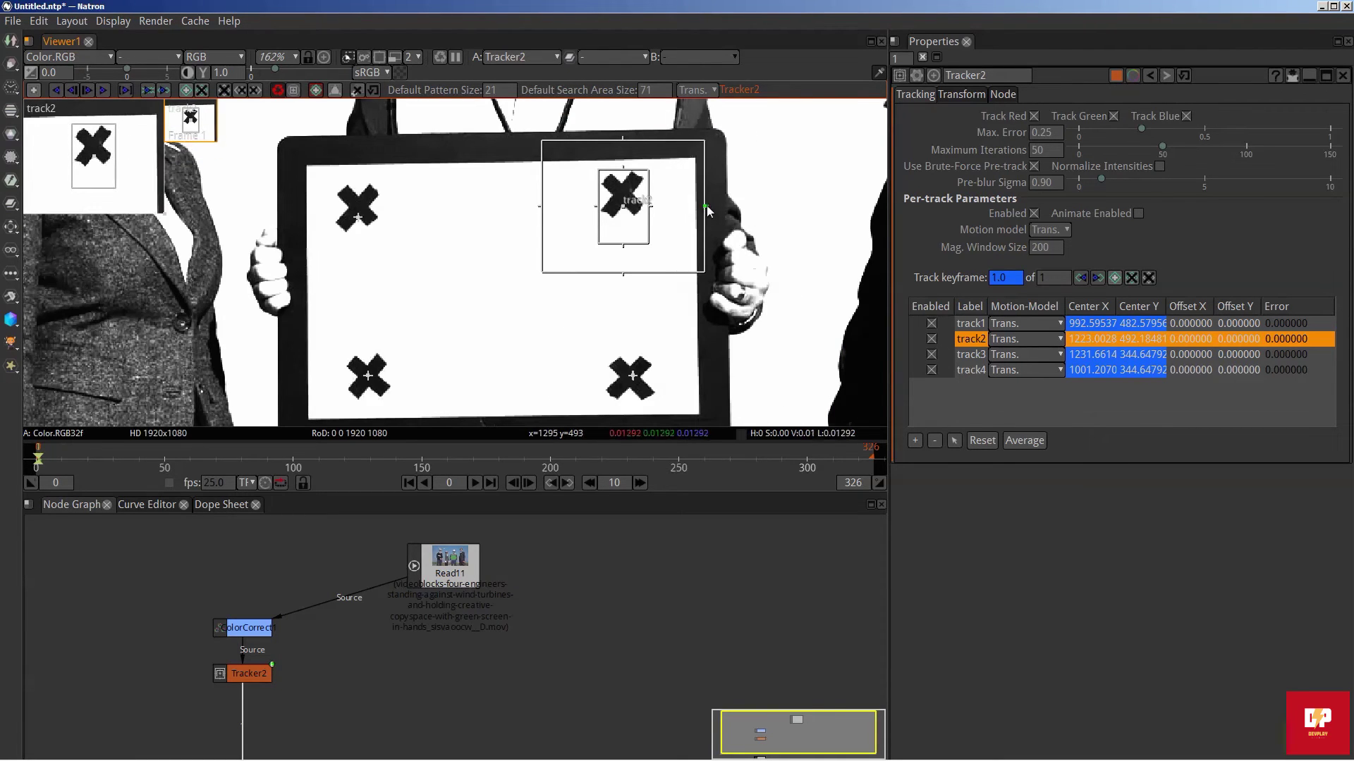
pyautogui.moveTo(623, 140); pyautogui.dragTo(623, 150)
# Move track3 to the lower-right cross's upper notch, fit its pattern box around the cross, and make its search area slightly wider and shorter
pyautogui.moveTo(580, 306); pyautogui.dragTo(615, 195)
pyautogui.click(963, 354)
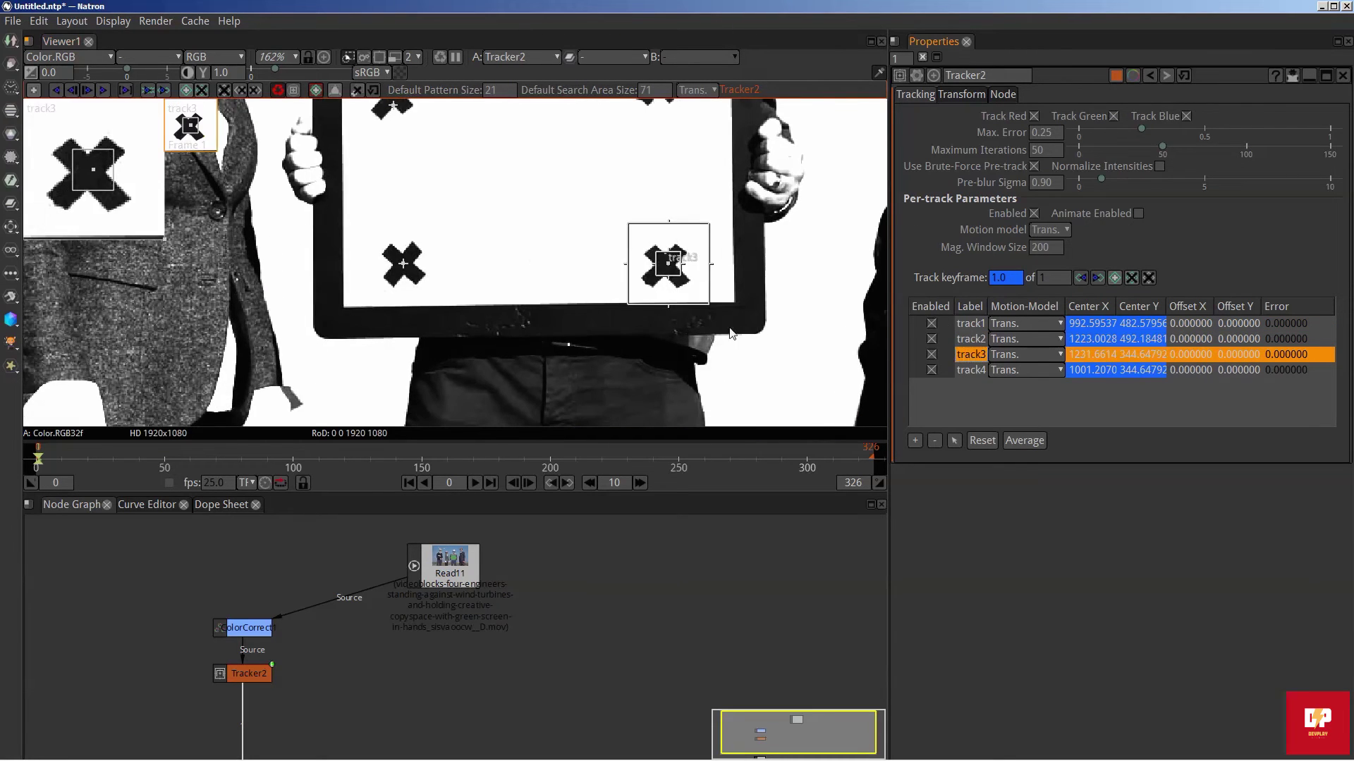
pyautogui.scroll(4, 662, 267)
pyautogui.moveTo(679, 263); pyautogui.dragTo(746, 142)
pyautogui.scroll(-4, 749, 180)
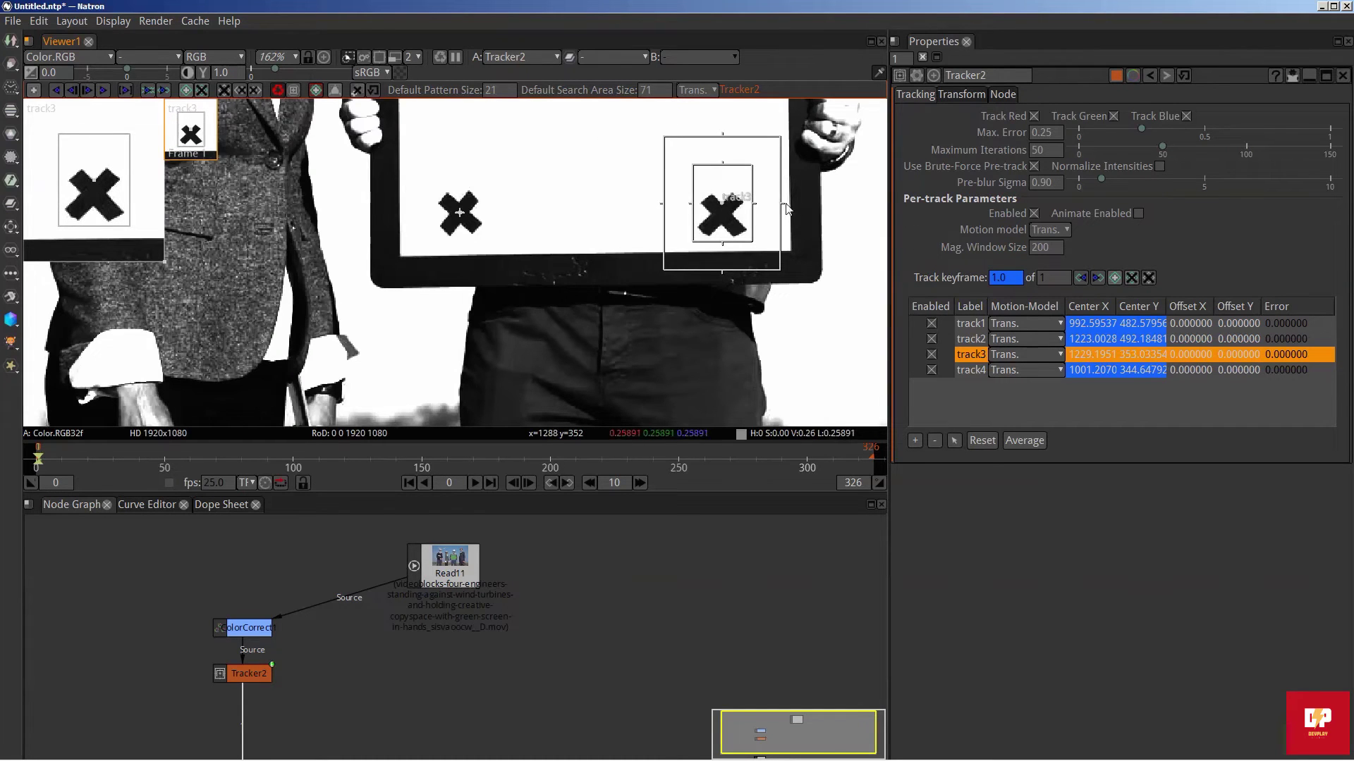
pyautogui.moveTo(790, 202); pyautogui.dragTo(798, 201)
pyautogui.moveTo(721, 273); pyautogui.dragTo(724, 262)
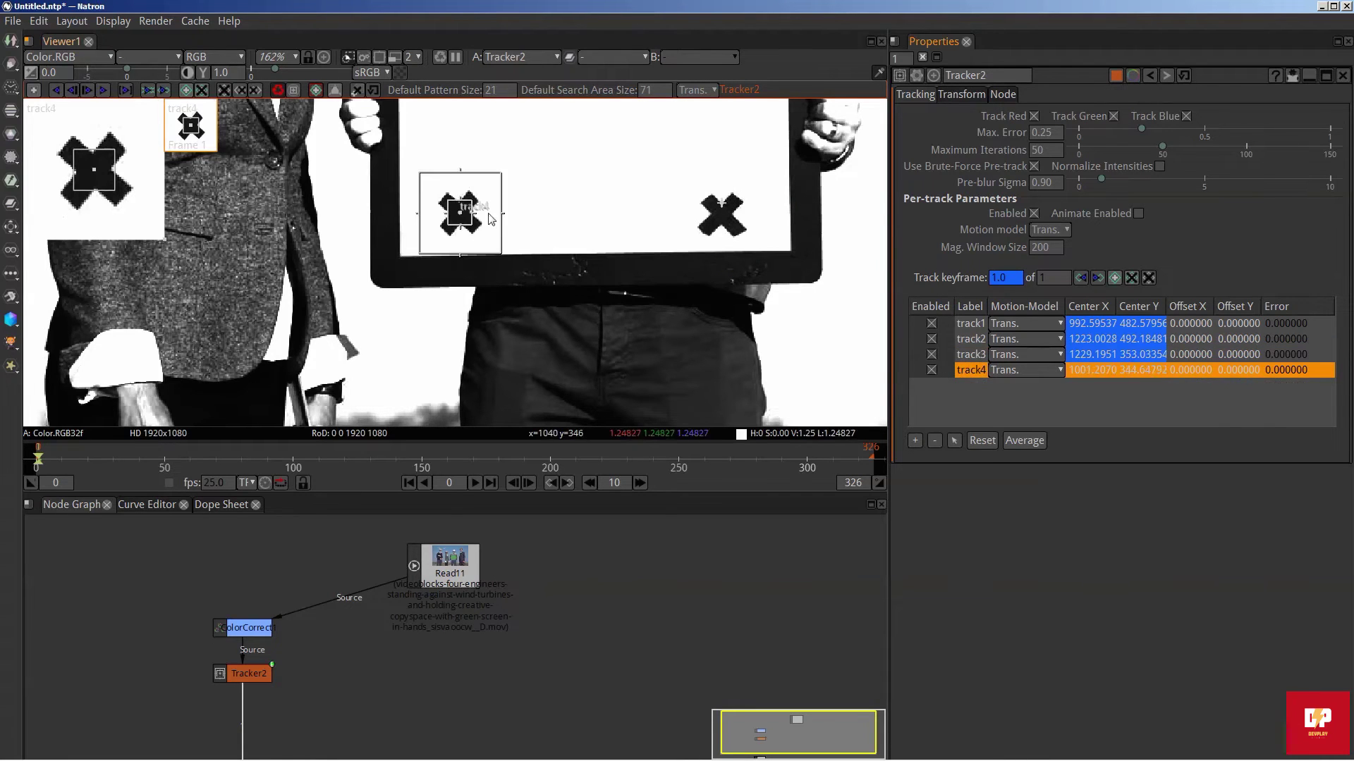
# Move track4 to the upper notch of the lower-left cross, at about X 1000, Y 354
pyautogui.moveTo(459, 217); pyautogui.dragTo(448, 214)
pyautogui.scroll(8, 459, 208)
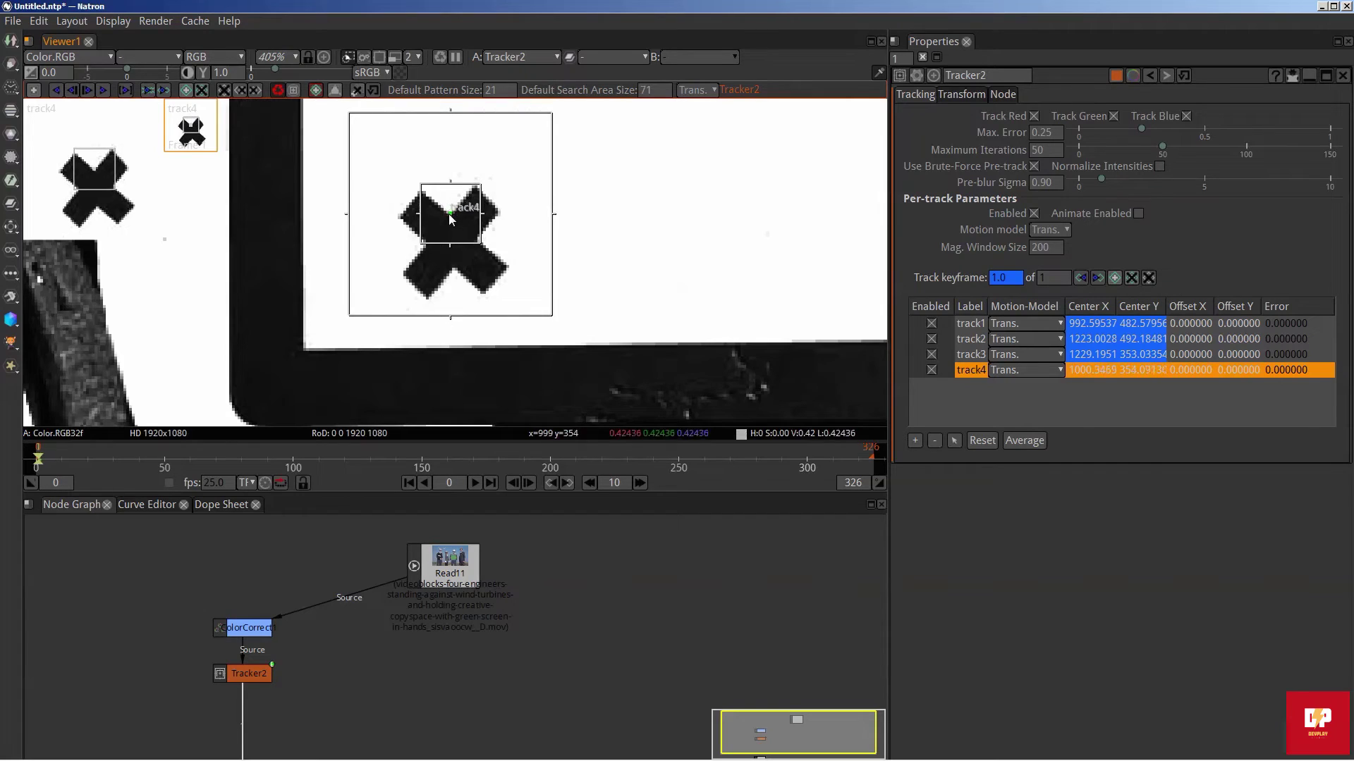
pyautogui.scroll(6, 468, 194)
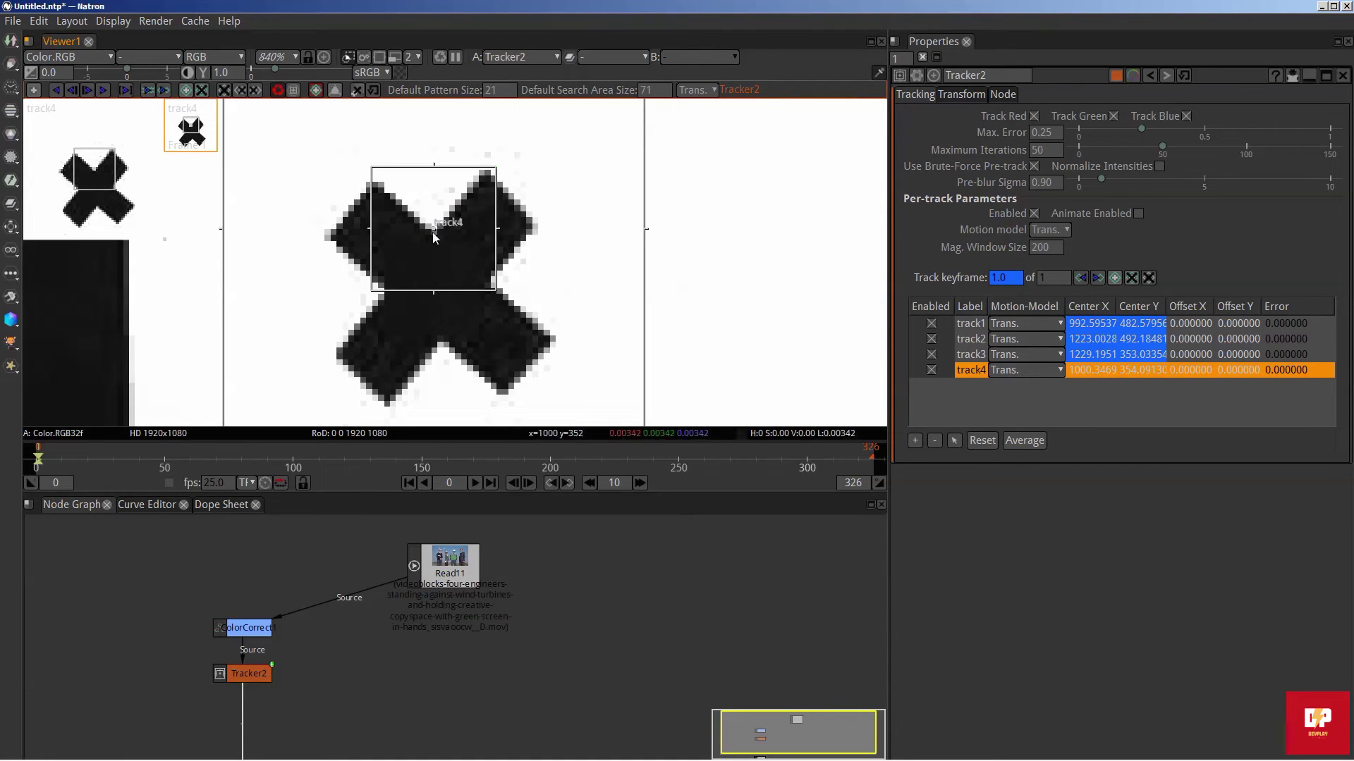
pyautogui.moveTo(435, 227); pyautogui.dragTo(432, 230)
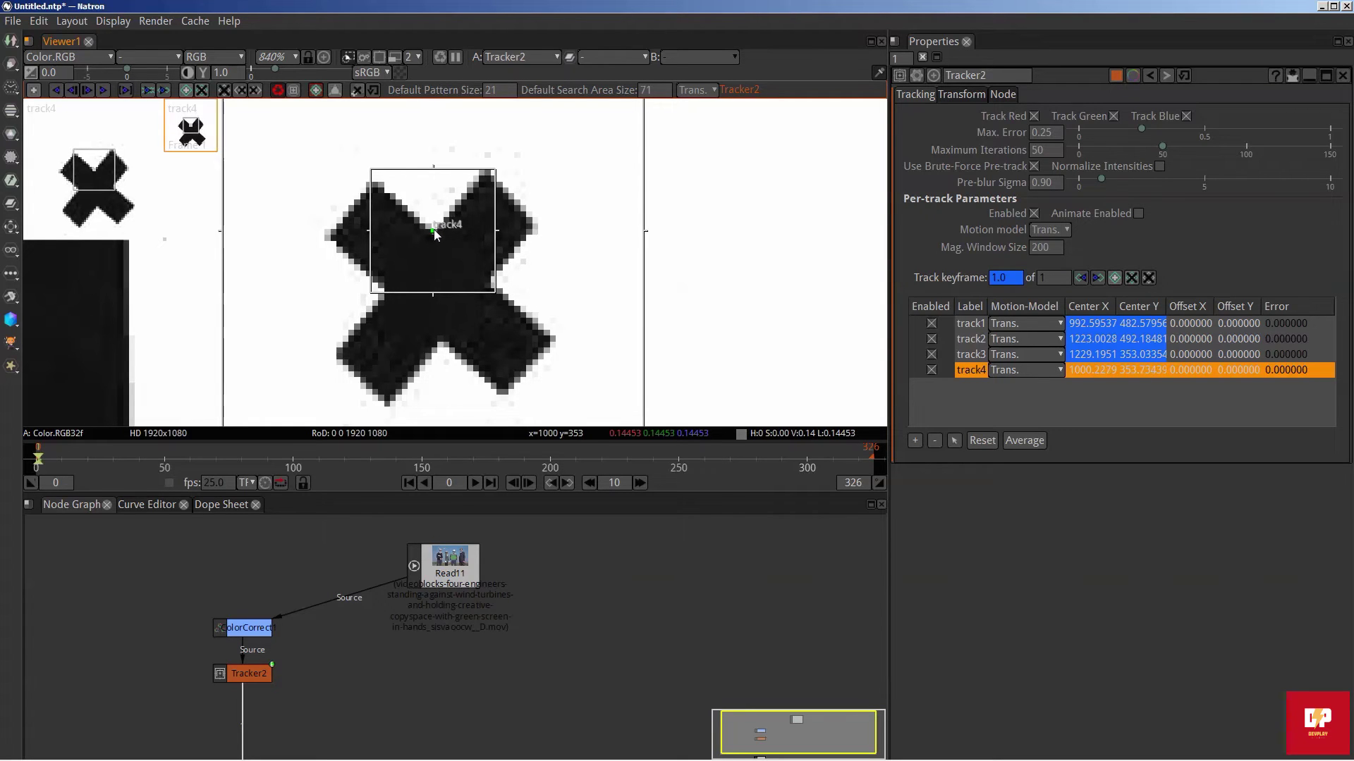
pyautogui.scroll(2, 468, 188)
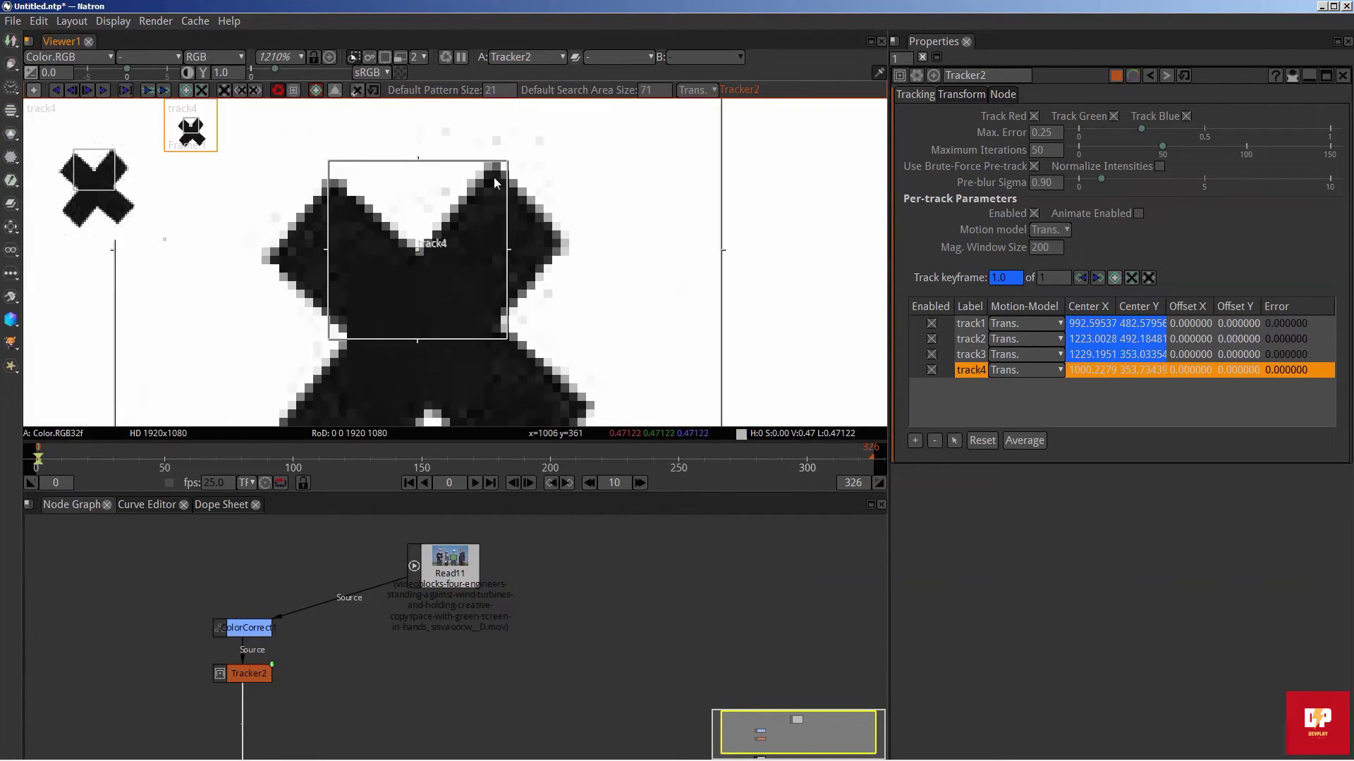
pyautogui.scroll(-4, 494, 182)
# Enlarge track4's pattern box to enclose the whole cross, and make its search area slightly wider and shorter
pyautogui.moveTo(561, 129); pyautogui.dragTo(551, 83)
pyautogui.scroll(-5, 515, 201)
pyautogui.moveTo(420, 211); pyautogui.dragTo(401, 205)
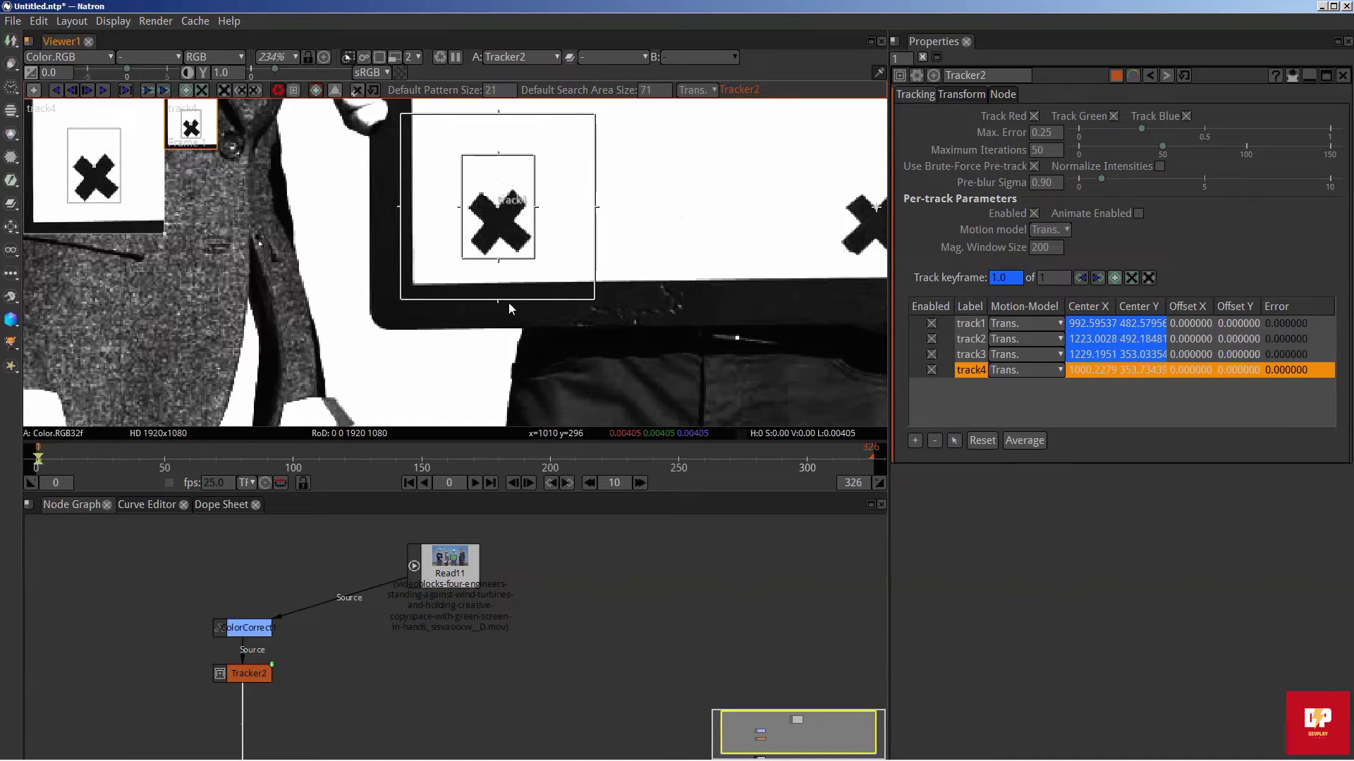
pyautogui.moveTo(498, 302); pyautogui.dragTo(499, 299)
# Select track1 through track4 together and track them forward from the first frame through the clip
pyautogui.scroll(-2, 653, 248)
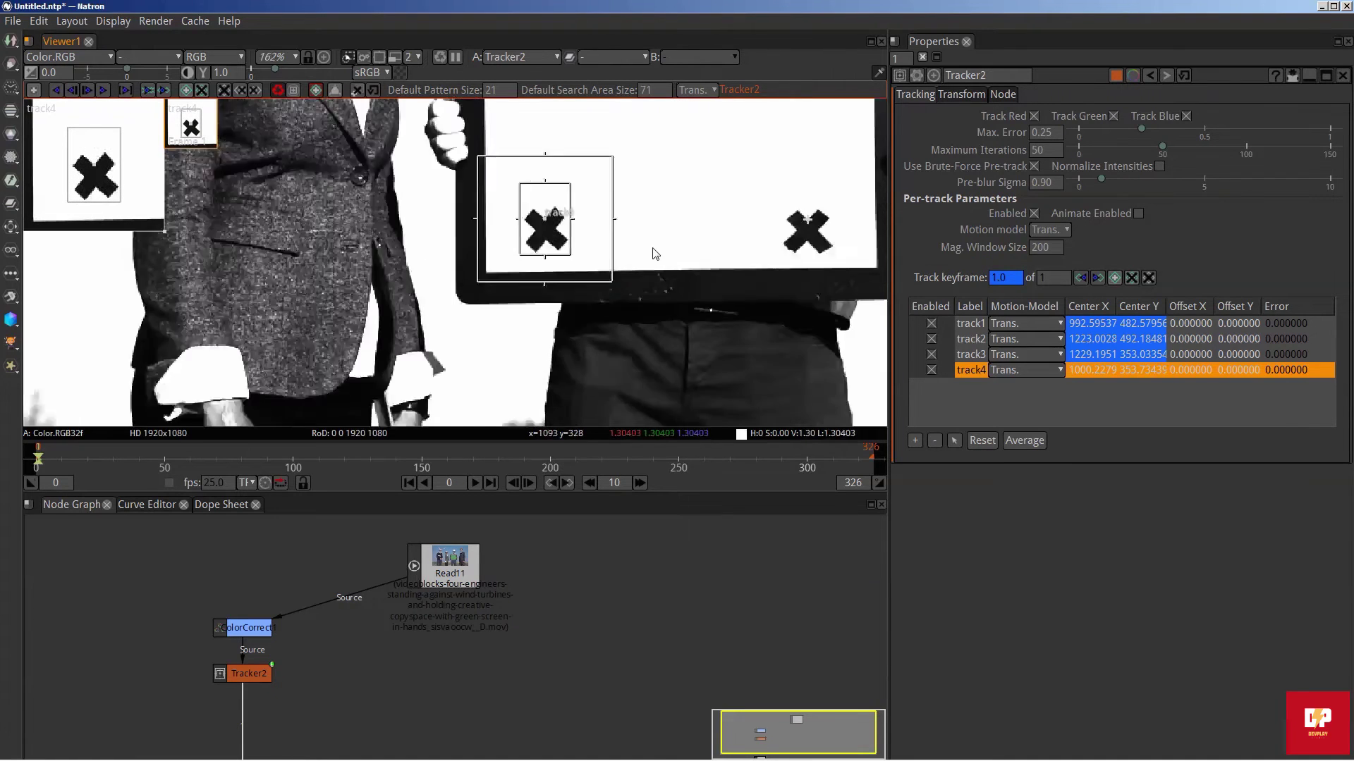
pyautogui.scroll(-3, 653, 249)
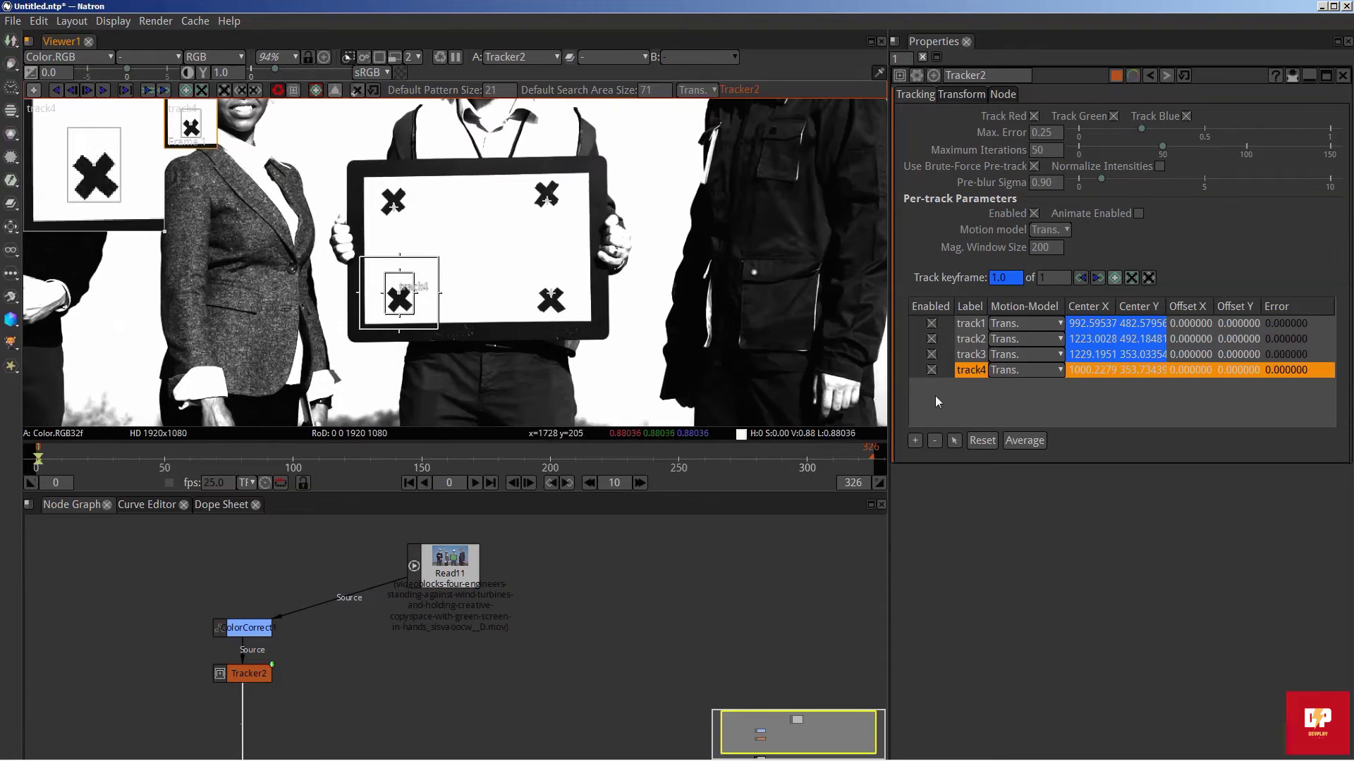
pyautogui.click(945, 392)
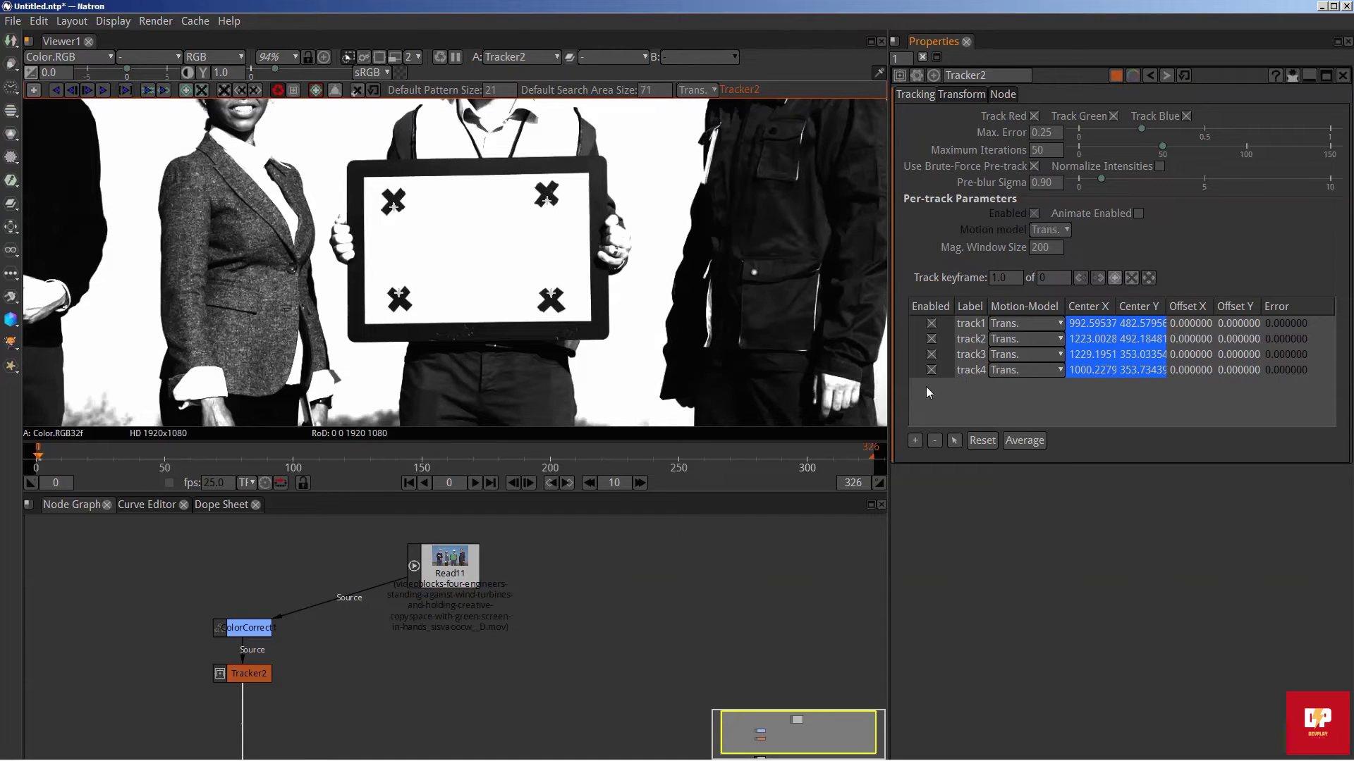
pyautogui.click(966, 322)
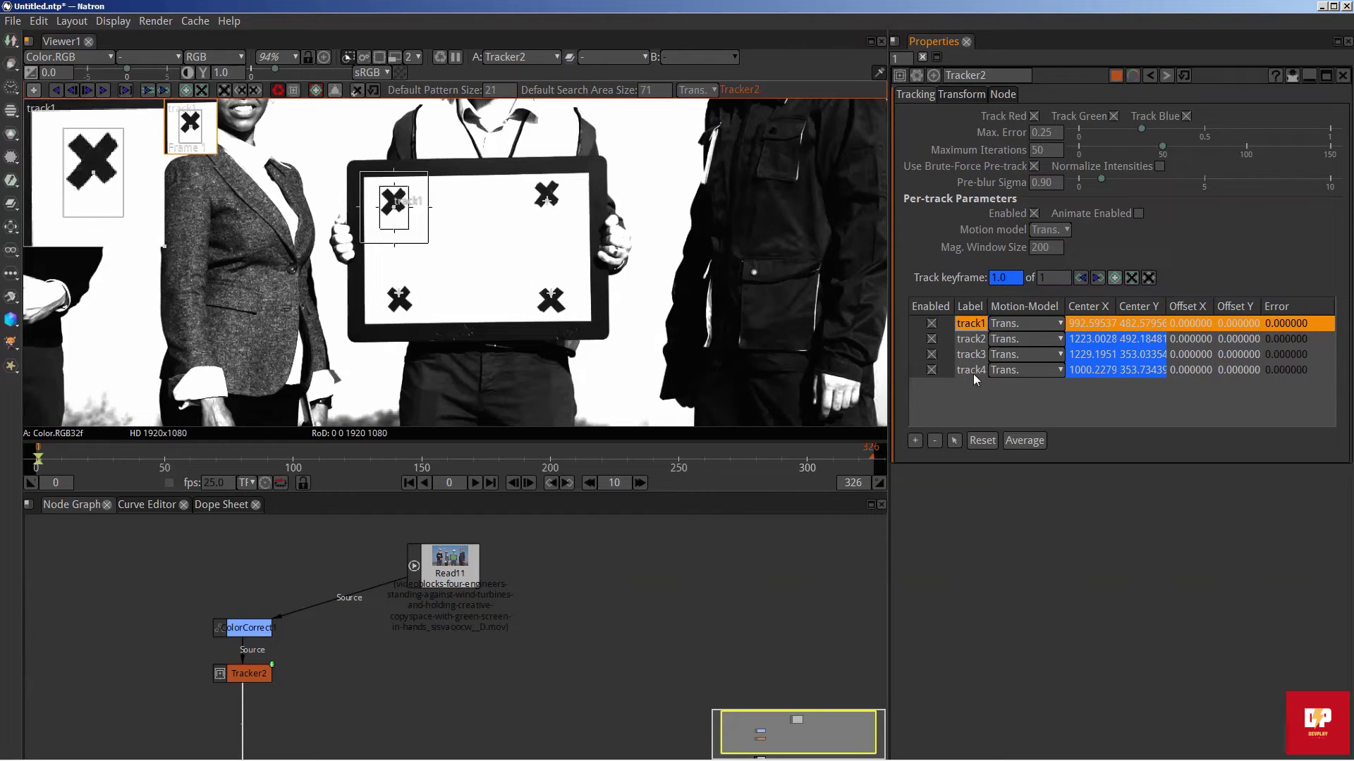
pyautogui.keyDown('shift'); pyautogui.click(971, 371); pyautogui.keyUp('shift')
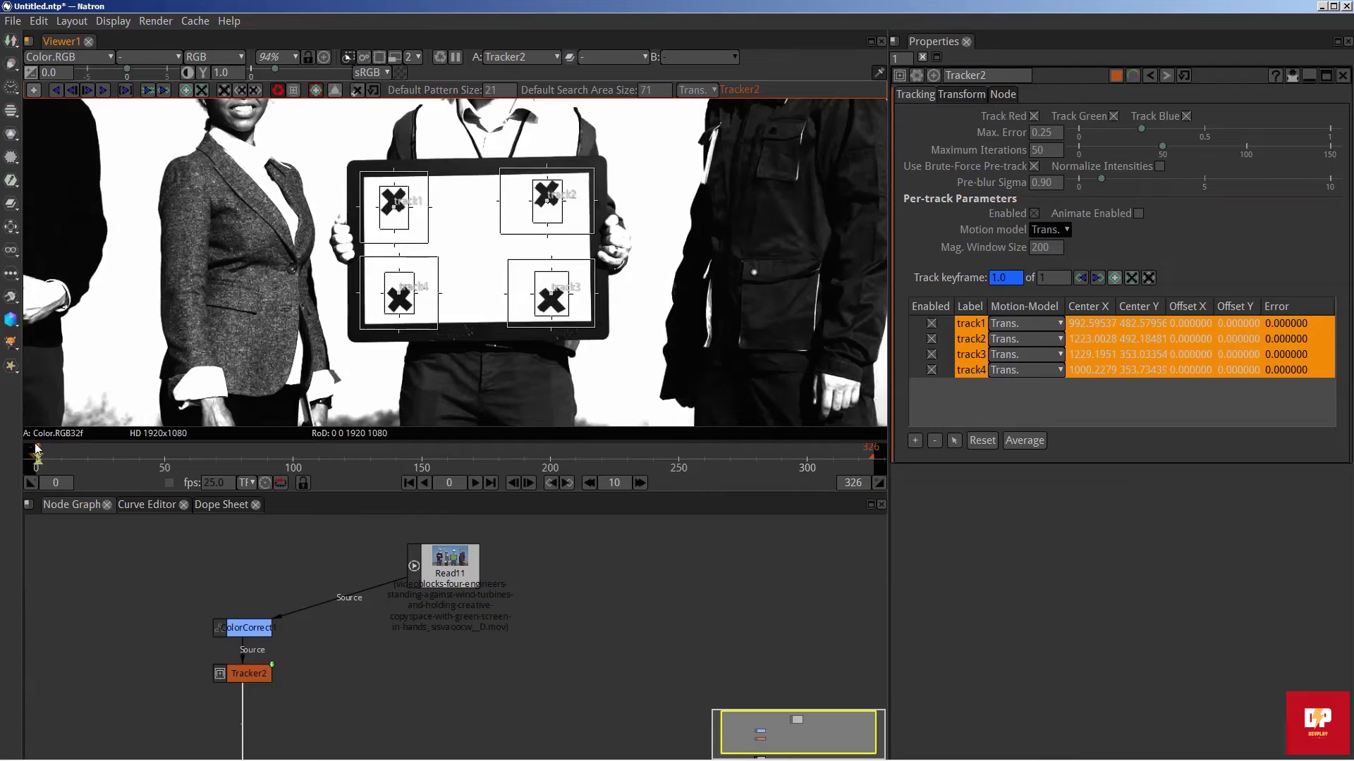
pyautogui.click(104, 90)
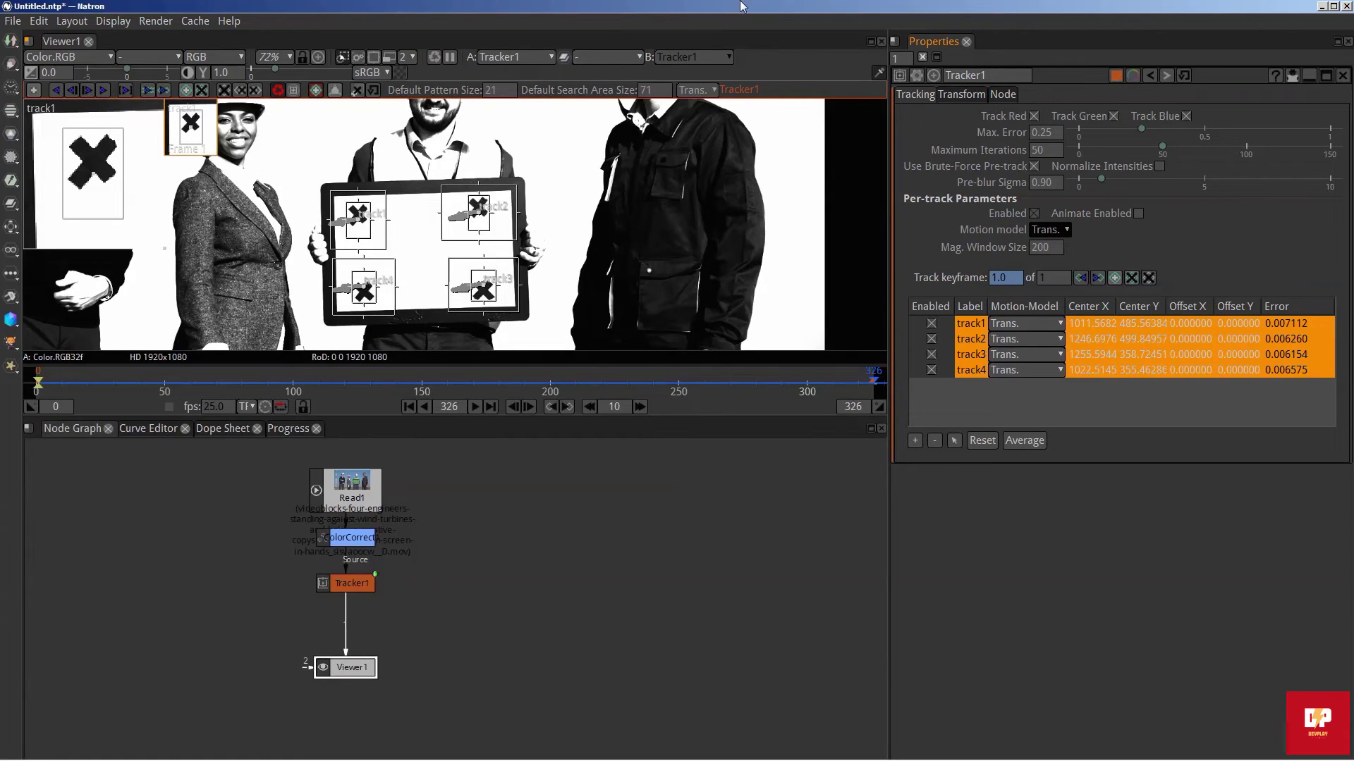
# Set the motion type of Tracker1's transform generation to Match-Move
pyautogui.click(955, 95)
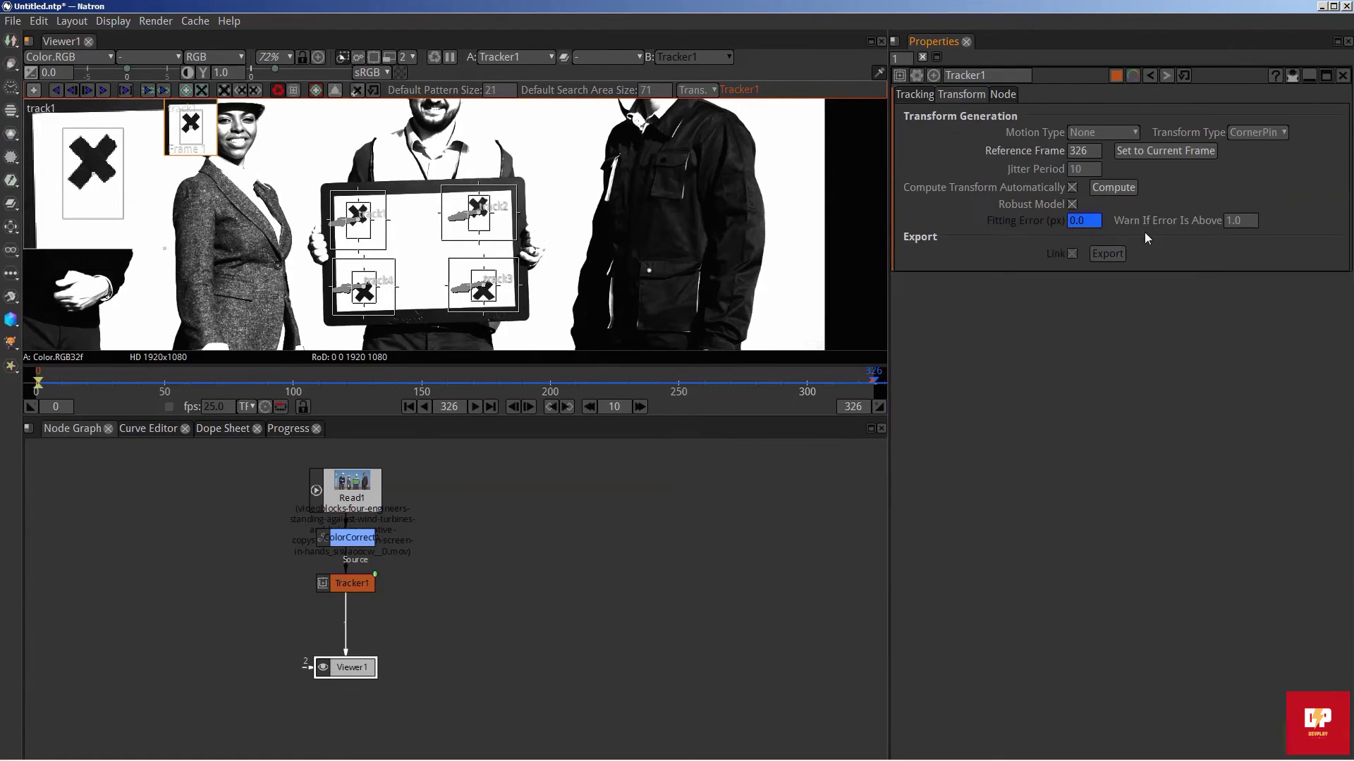
pyautogui.click(1089, 131)
pyautogui.click(1095, 181)
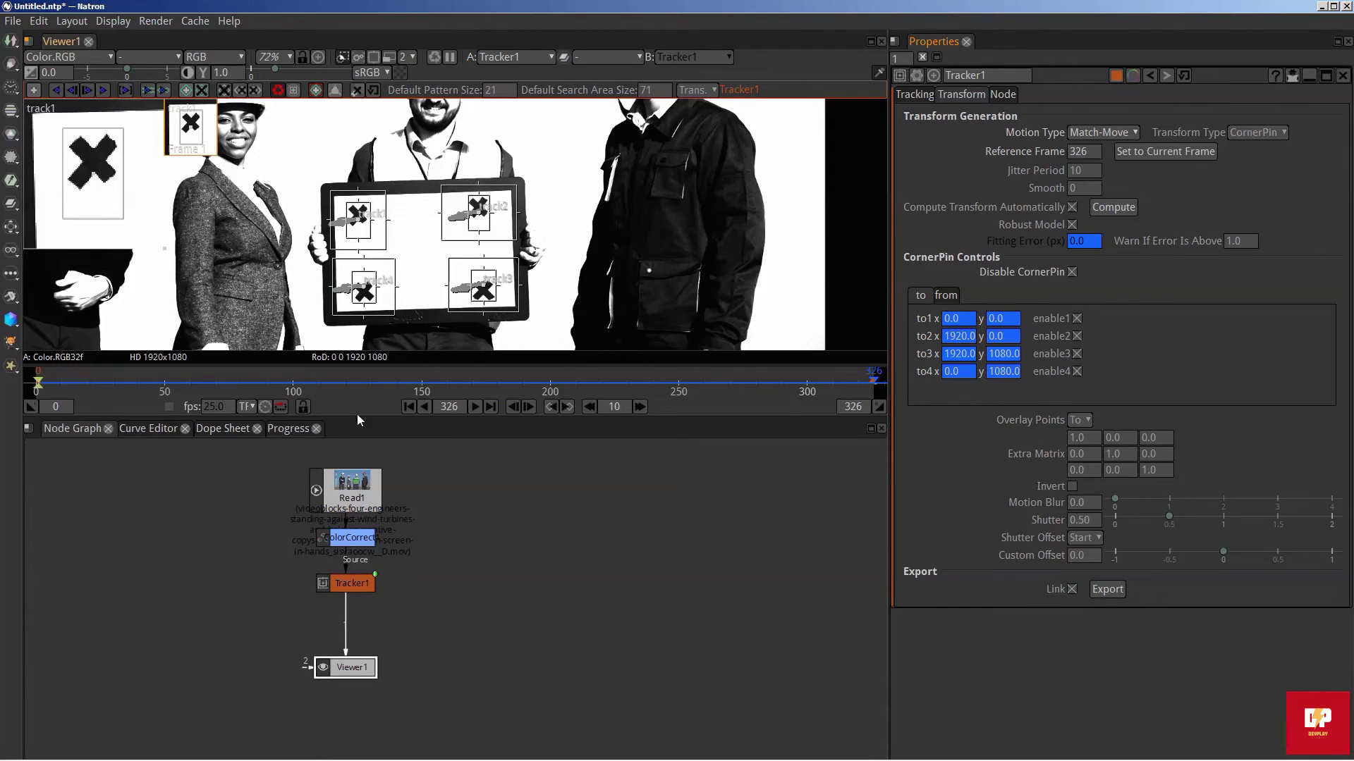
# Enlarge the viewer to show the whole frame, and set the corner pin's overlay points to From
pyautogui.moveTo(358, 420); pyautogui.dragTo(357, 543)
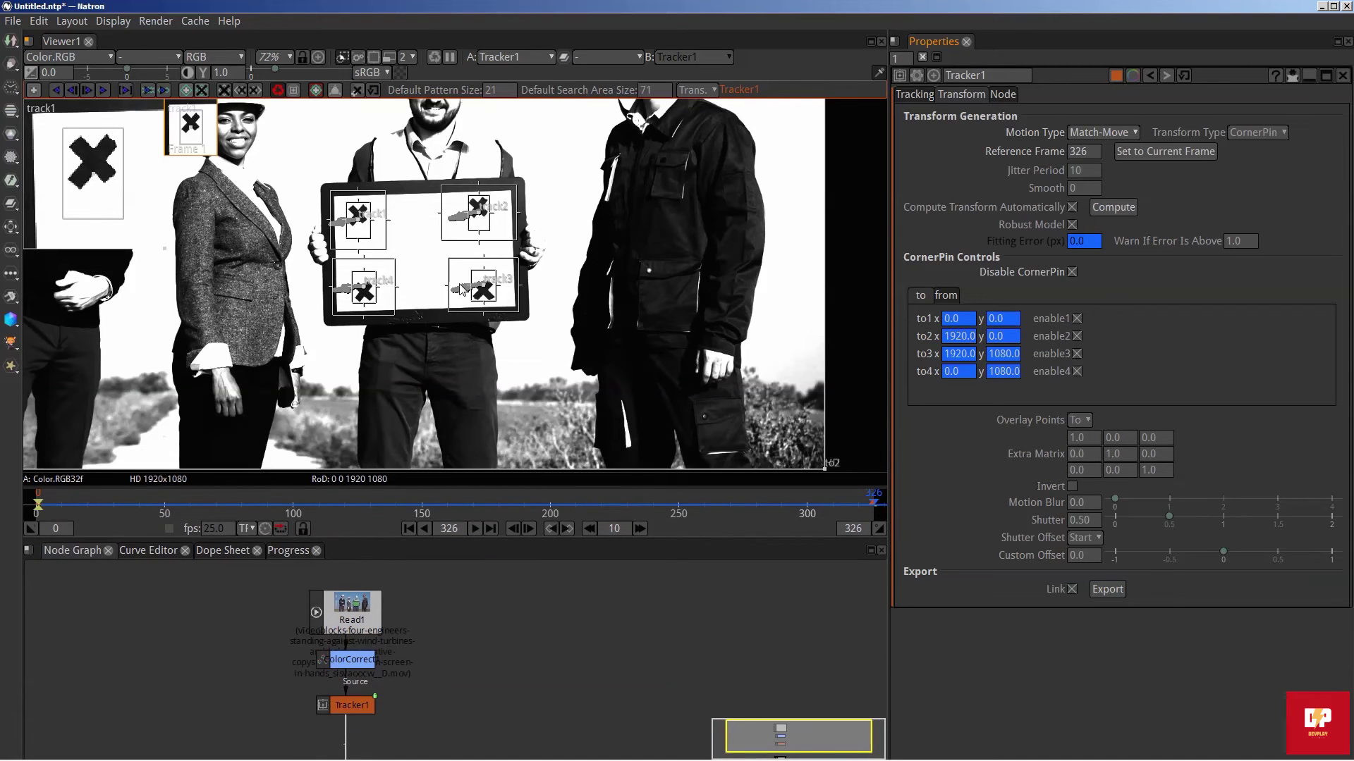
pyautogui.scroll(-5, 457, 282)
pyautogui.moveTo(399, 206); pyautogui.dragTo(511, 256)
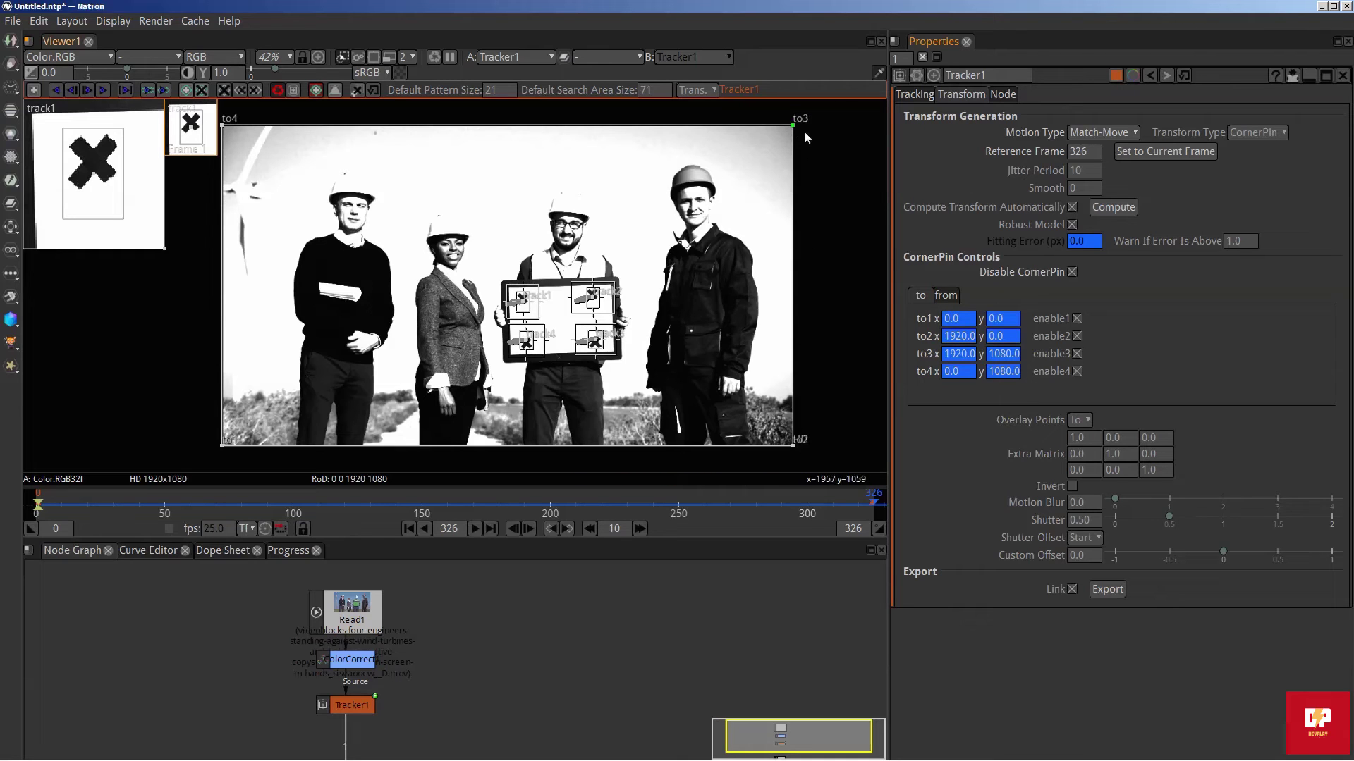
pyautogui.click(946, 296)
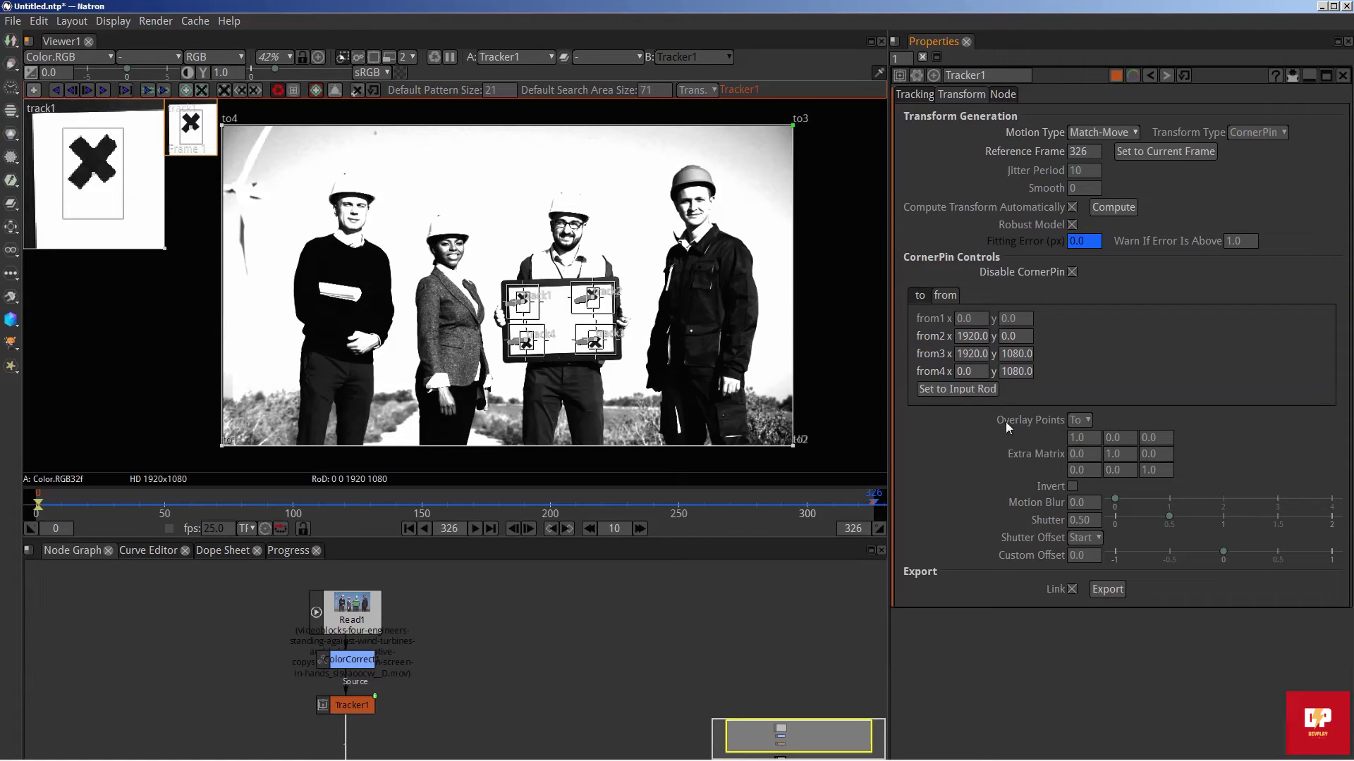
pyautogui.click(1080, 455)
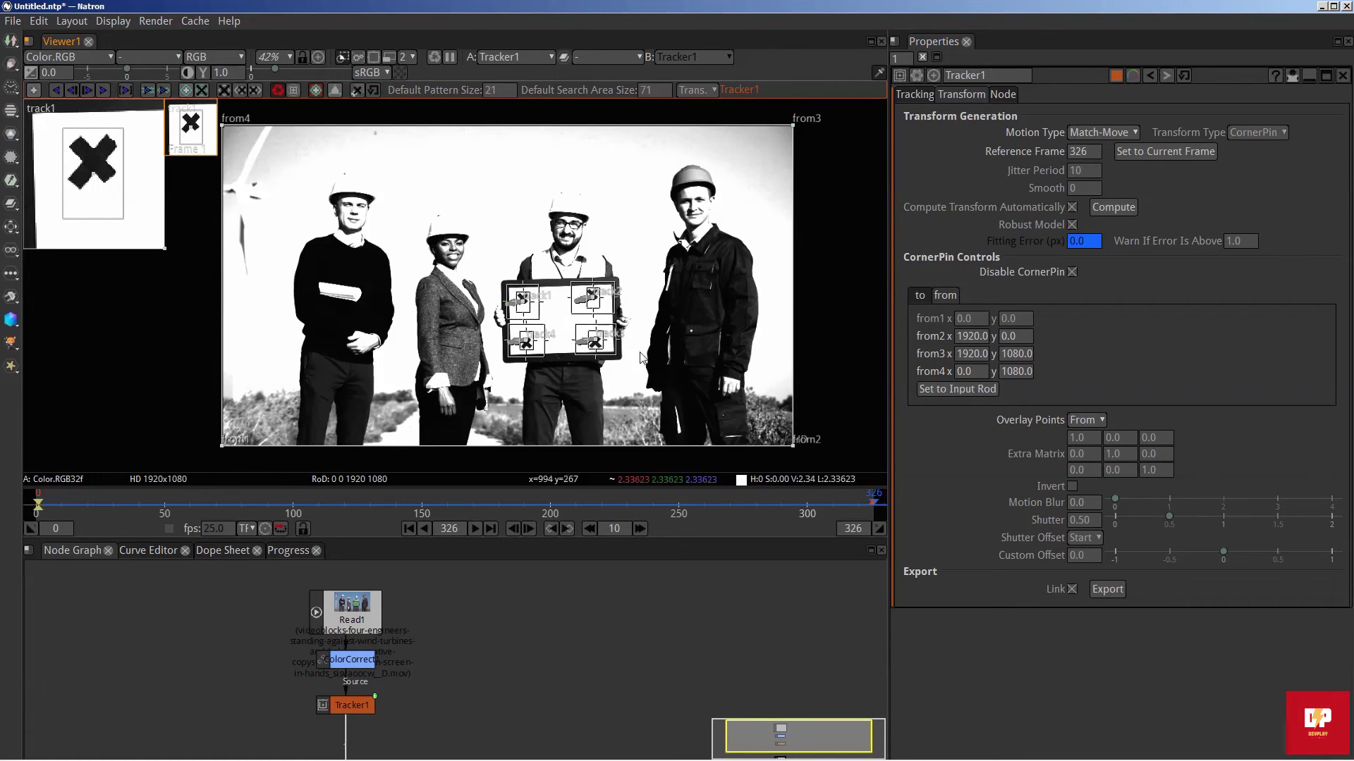
pyautogui.doubleClick(972, 336)
pyautogui.click(1073, 272)
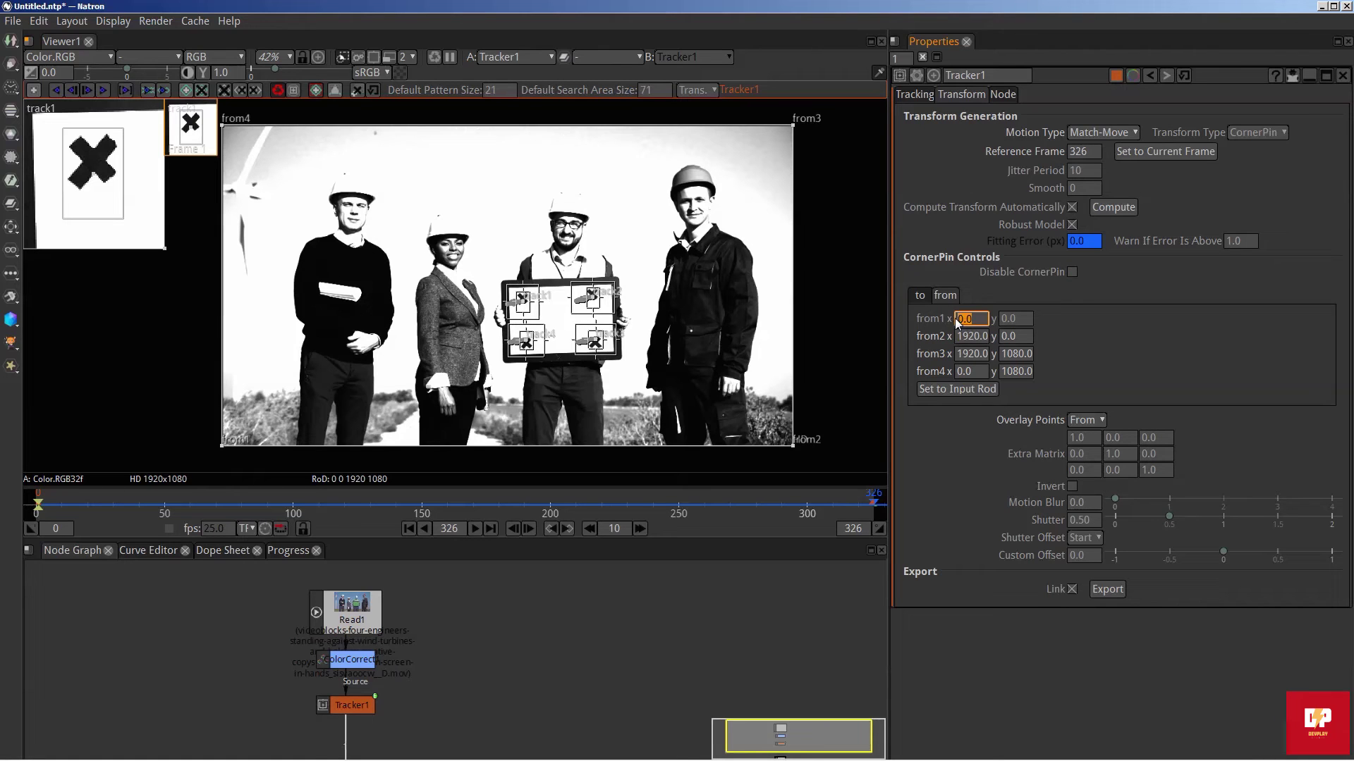
pyautogui.click(1072, 272)
# Move the corner pin's four From points from the frame corners roughly onto the matching inner corners of the board
pyautogui.click(792, 124)
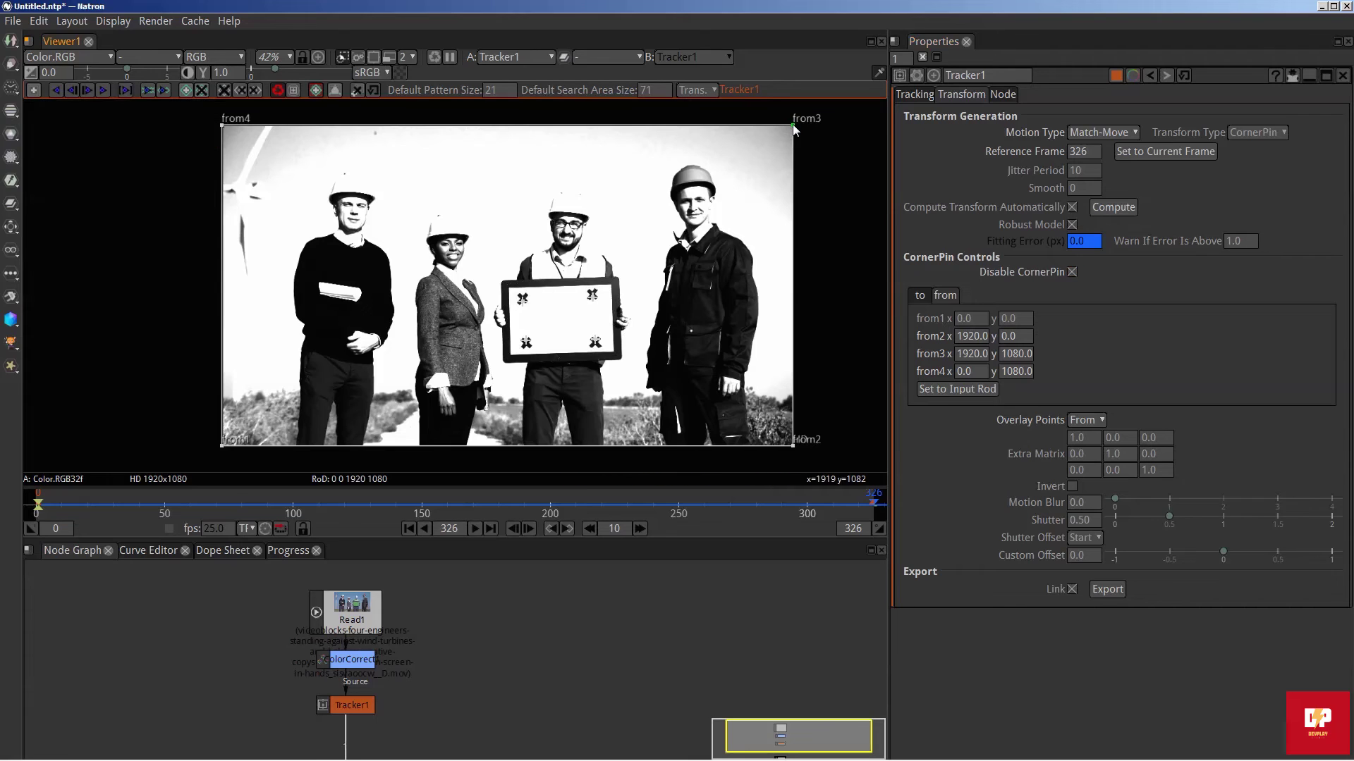
pyautogui.moveTo(792, 126); pyautogui.dragTo(611, 283)
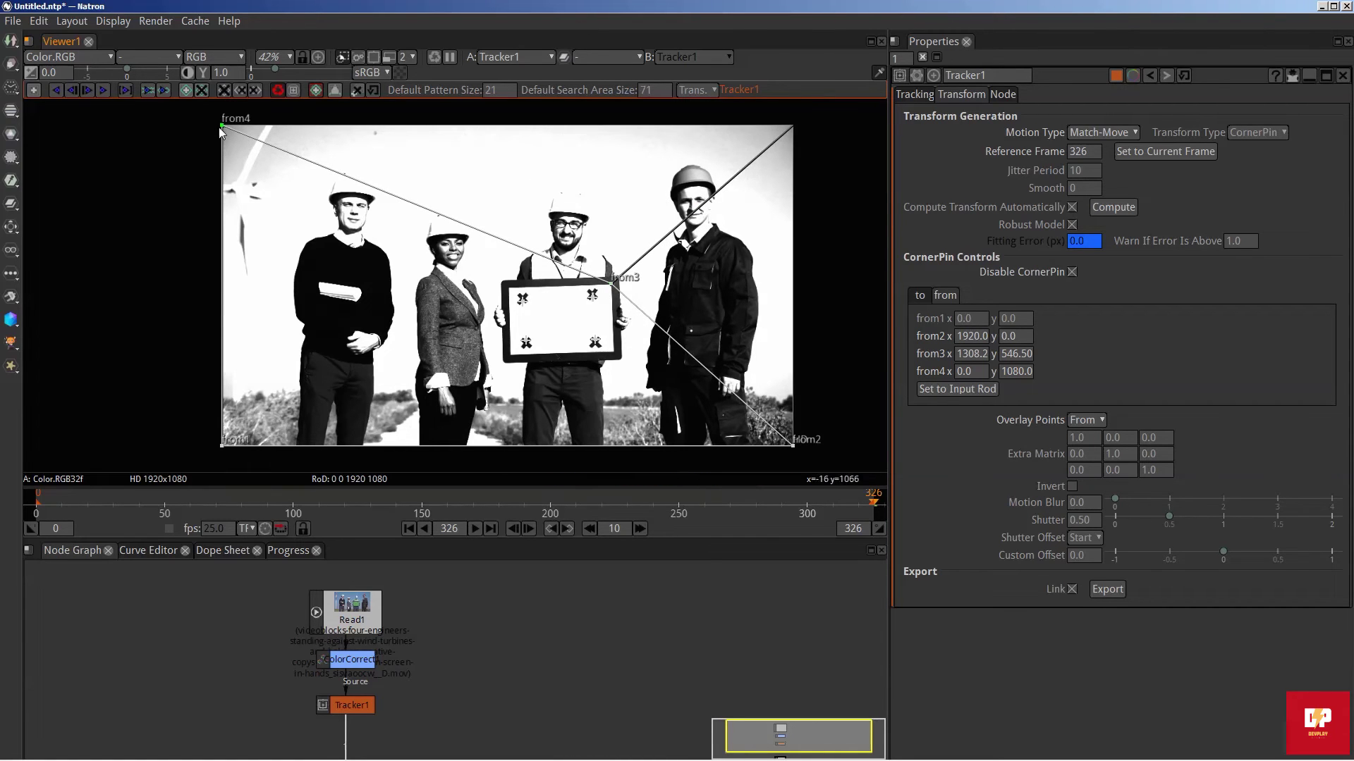
pyautogui.moveTo(223, 128); pyautogui.dragTo(512, 294)
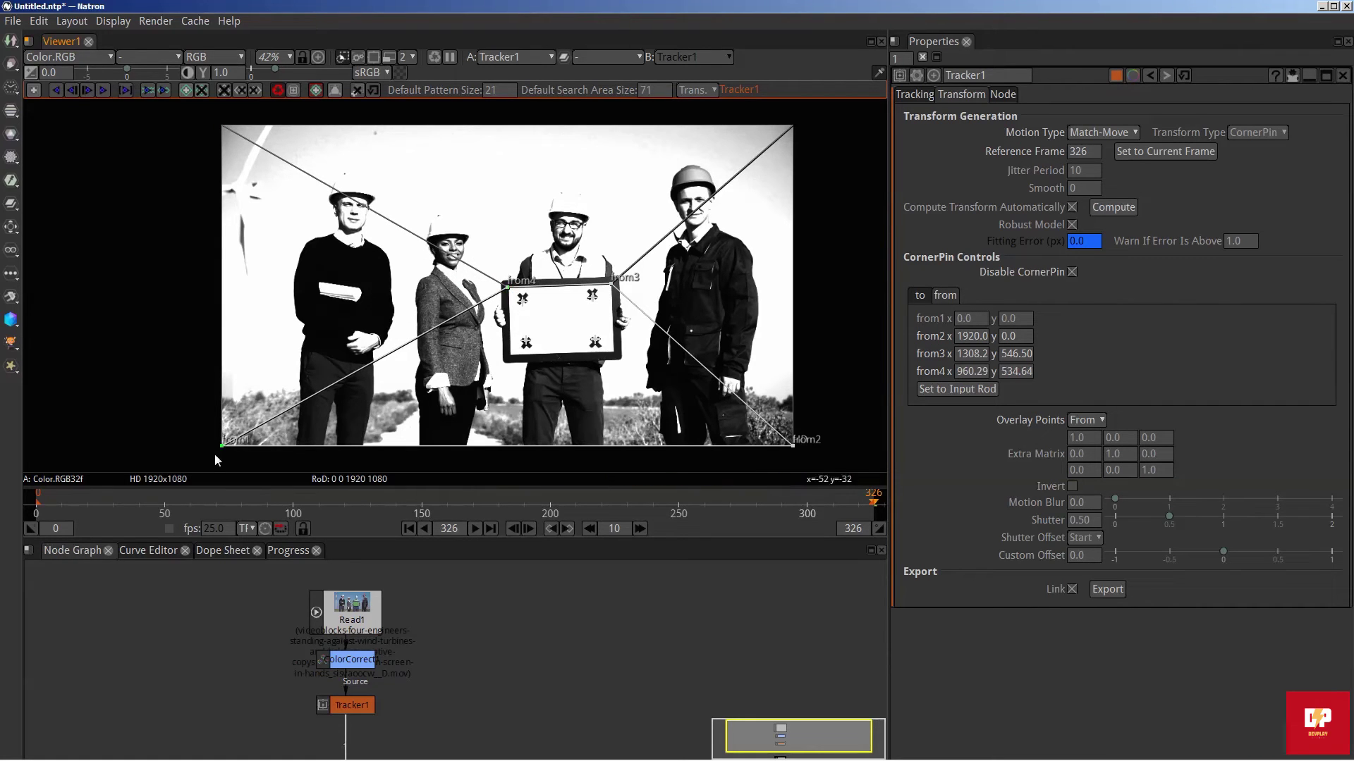
pyautogui.moveTo(222, 445); pyautogui.dragTo(509, 358)
pyautogui.moveTo(792, 445); pyautogui.dragTo(486, 248)
# Refine the board's upper inner corners, placing from4 at about X 964, Y 533 and from3 at about X 1310, Y 544
pyautogui.scroll(10, 536, 301)
pyautogui.moveTo(346, 206); pyautogui.dragTo(354, 211)
pyautogui.scroll(5, 354, 211)
pyautogui.moveTo(318, 199); pyautogui.dragTo(319, 195)
pyautogui.moveTo(846, 173); pyautogui.dragTo(848, 175)
# Refine the board's lower inner corners, placing from1 at about X 970, Y 305 and from2 at about X 1314.5, Y 317
pyautogui.moveTo(770, 234); pyautogui.dragTo(772, 161)
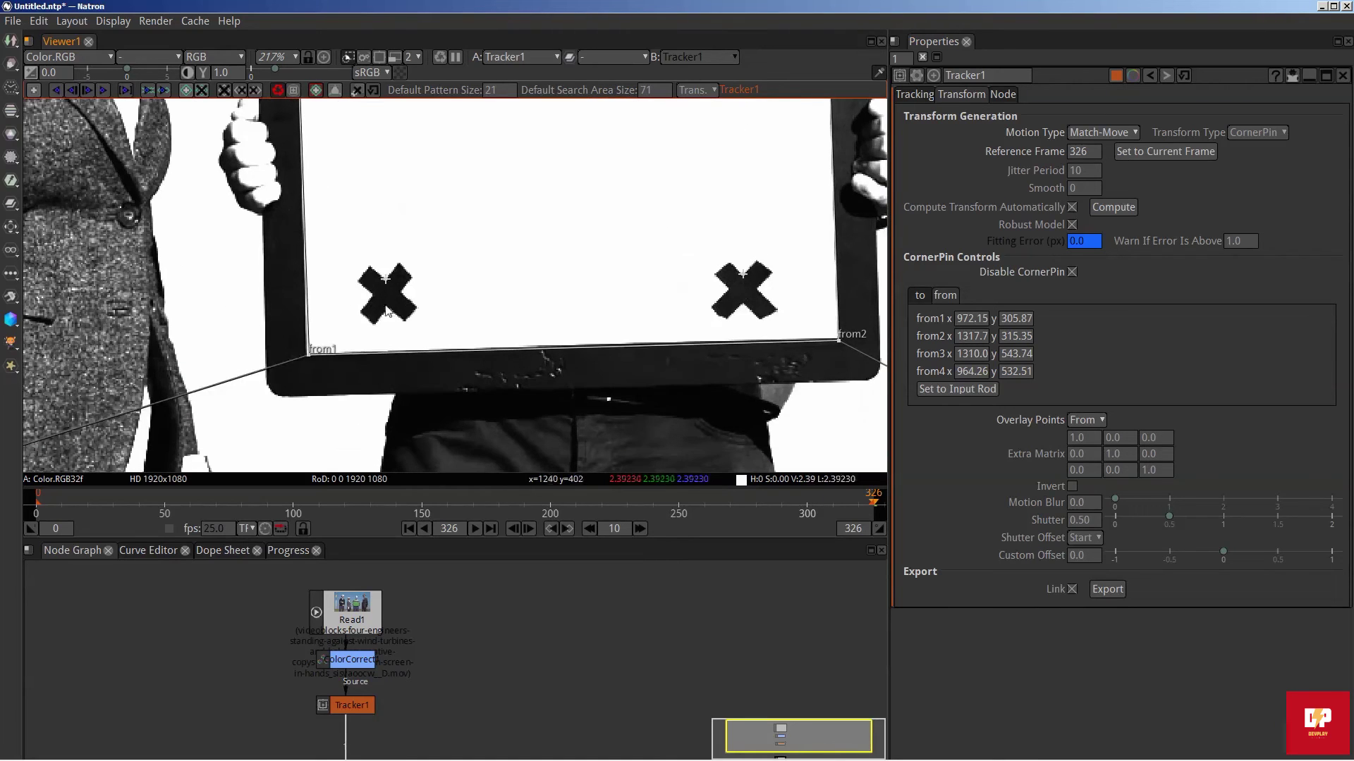
pyautogui.moveTo(308, 355); pyautogui.dragTo(303, 356)
pyautogui.moveTo(839, 339); pyautogui.dragTo(622, 343)
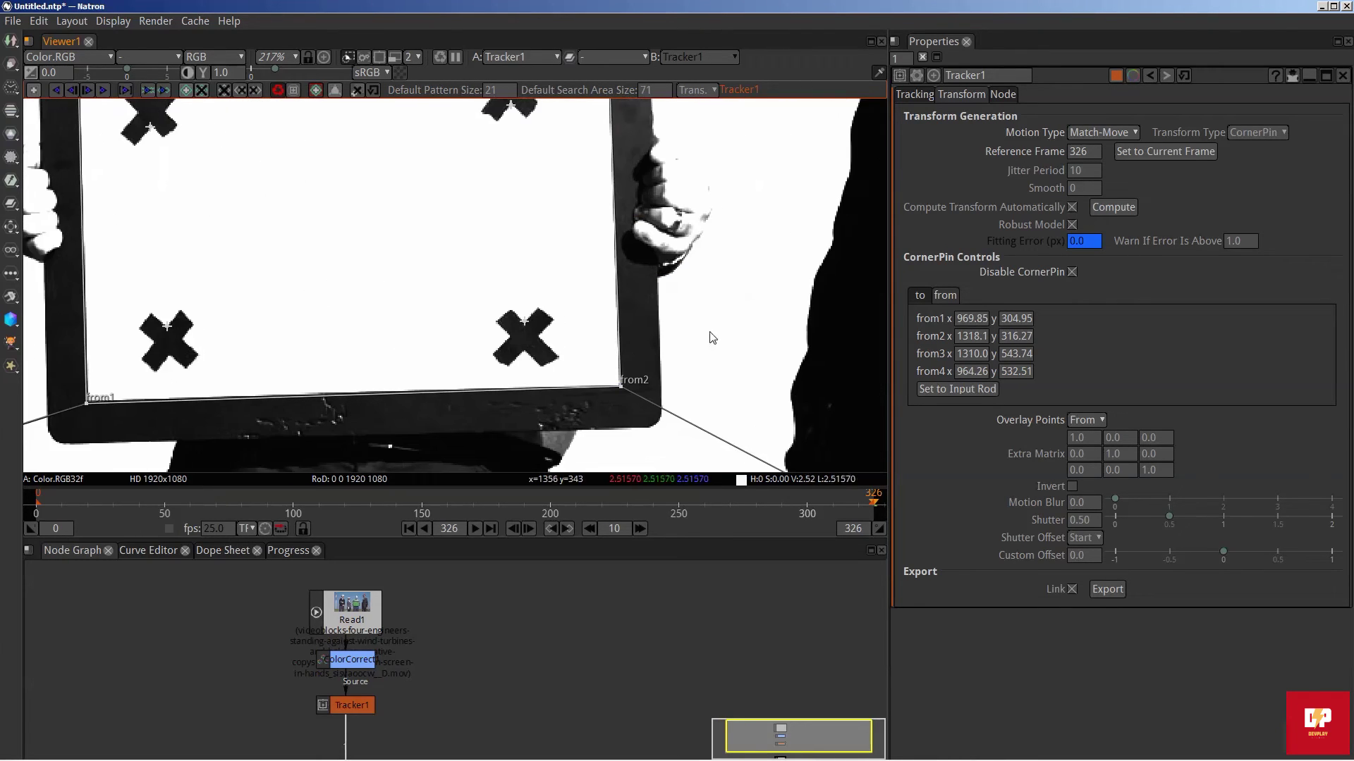
pyautogui.moveTo(674, 284); pyautogui.dragTo(653, 320)
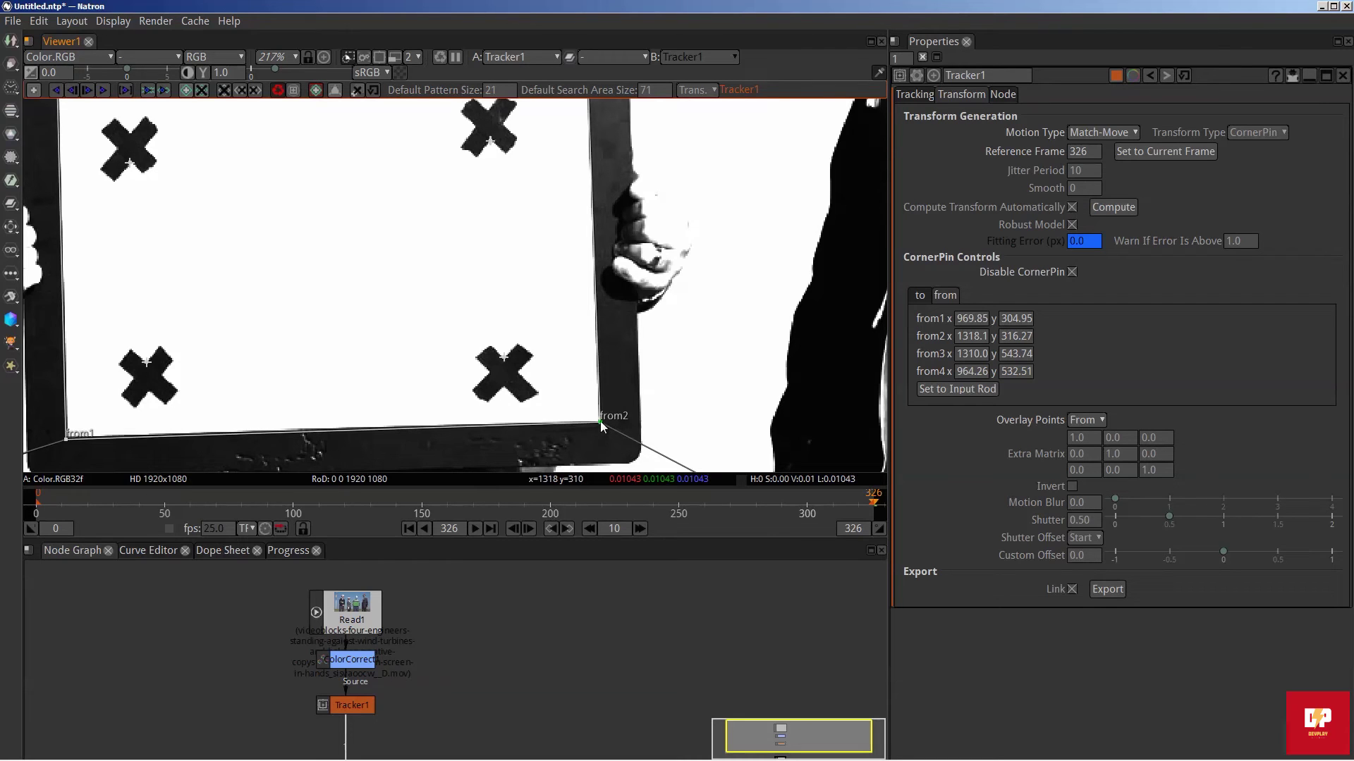
pyautogui.moveTo(597, 424)
pyautogui.mouseDown()
pyautogui.moveTo(614, 425)
pyautogui.moveTo(594, 422)
pyautogui.mouseUp()
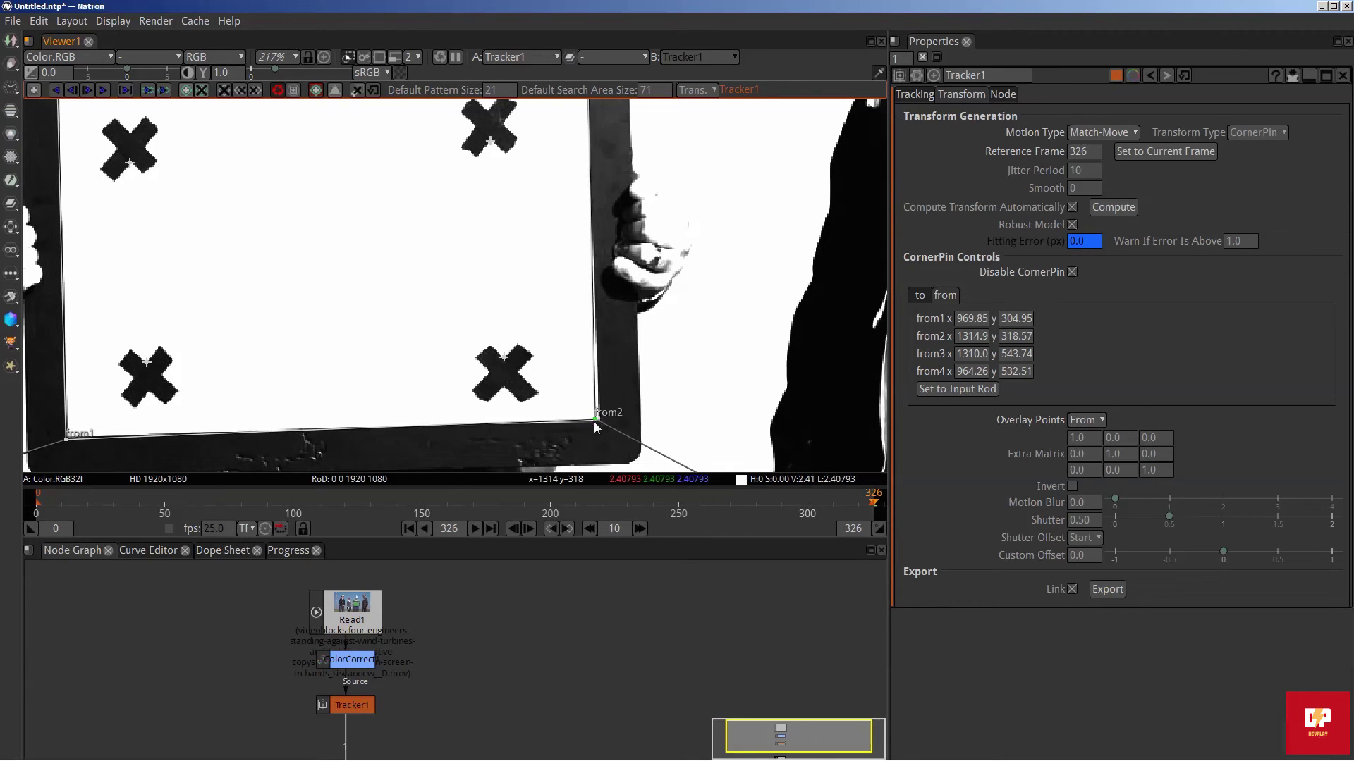
pyautogui.scroll(-1, 656, 297)
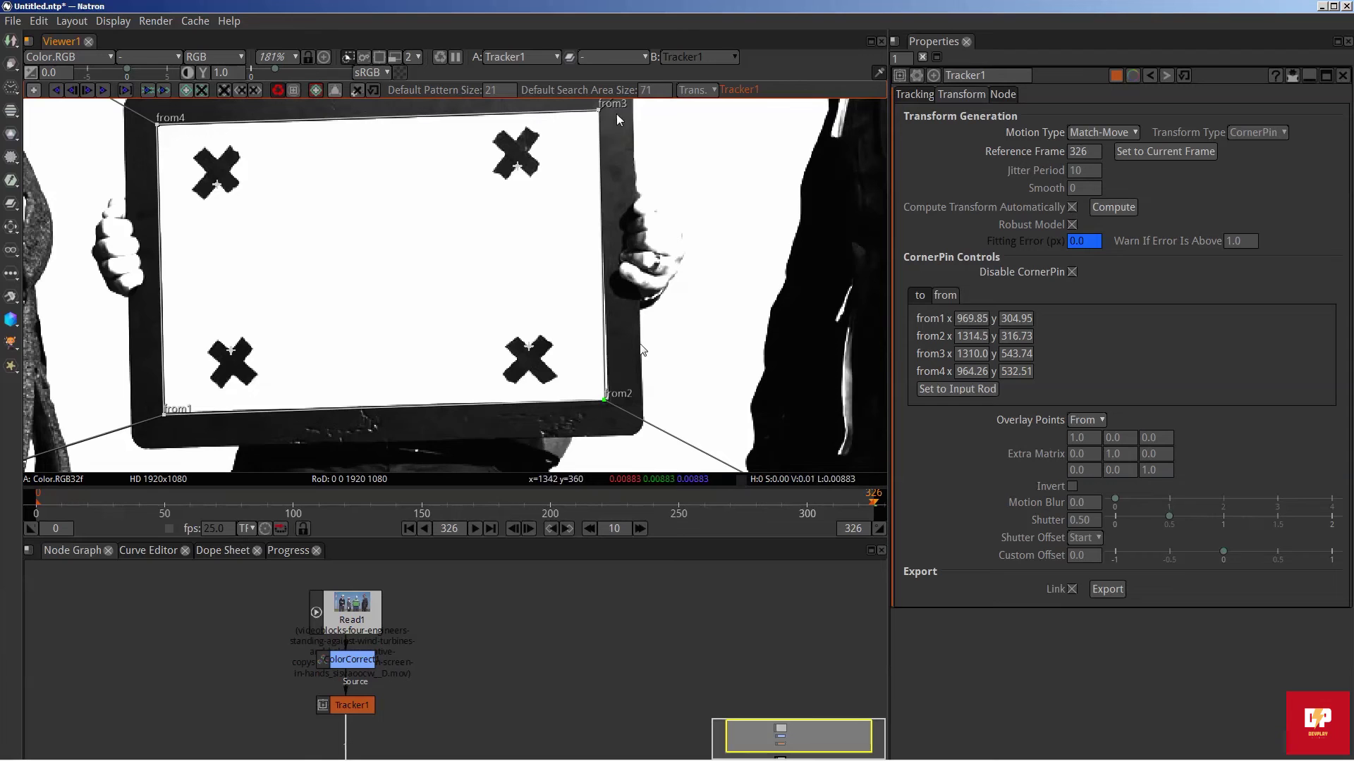
pyautogui.scroll(-2, 608, 344)
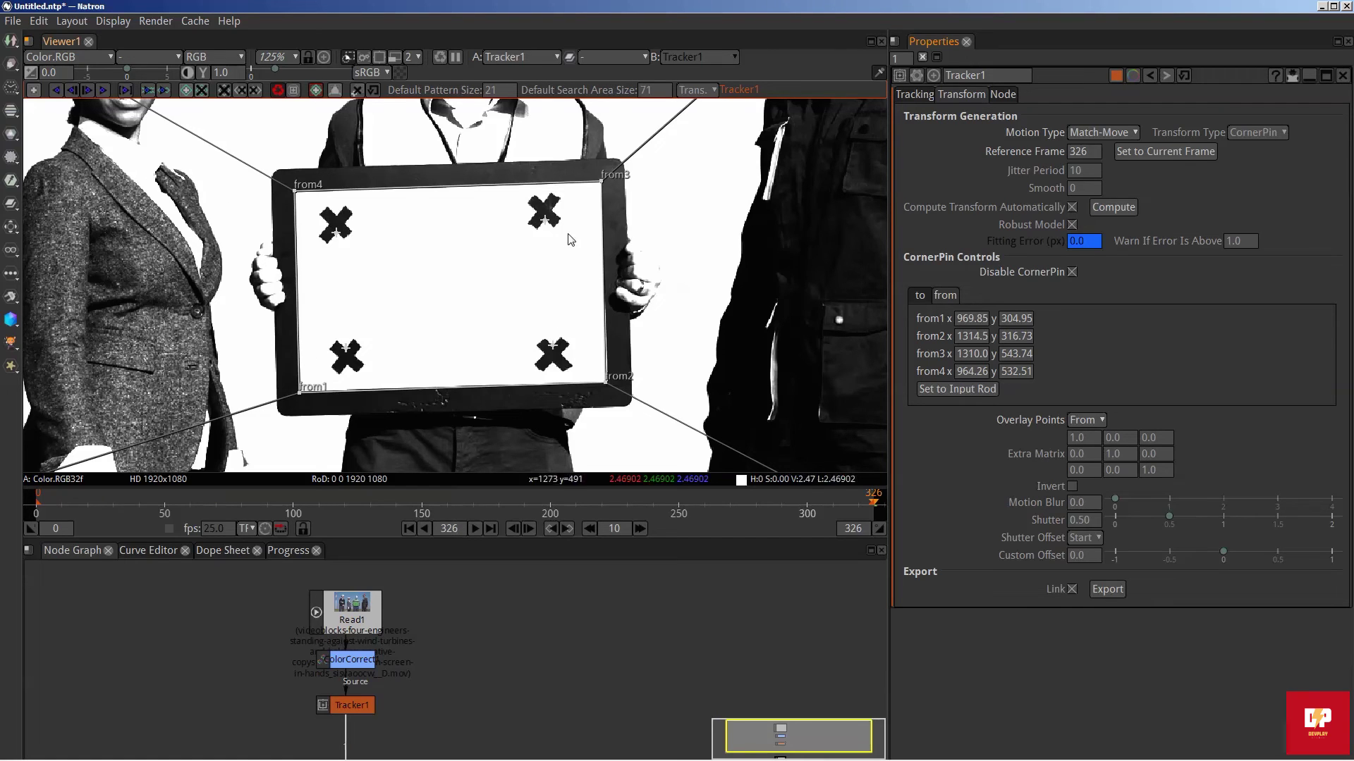
# Try 1 as Tracker1's reference frame, and restore it to 326
pyautogui.doubleClick(1091, 152)
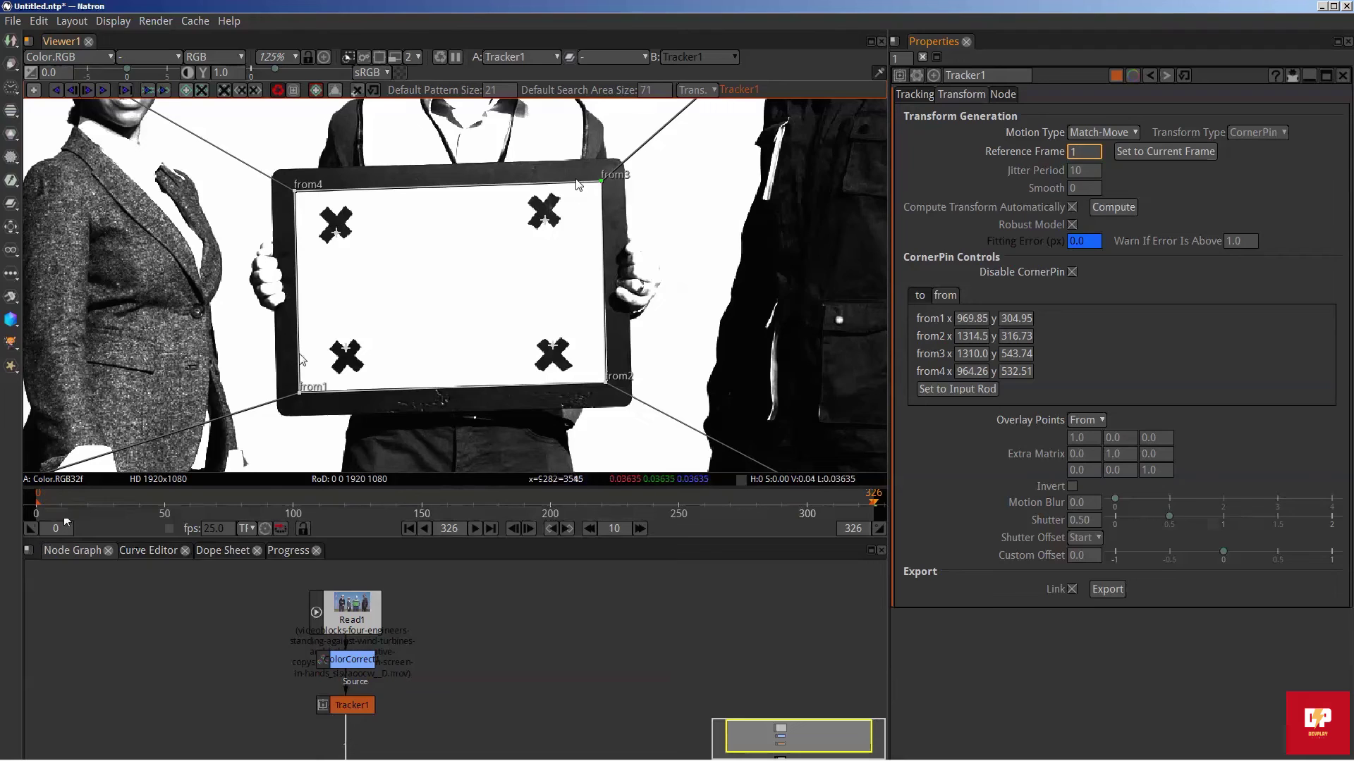
pyautogui.moveTo(1082, 152); pyautogui.dragTo(991, 163)
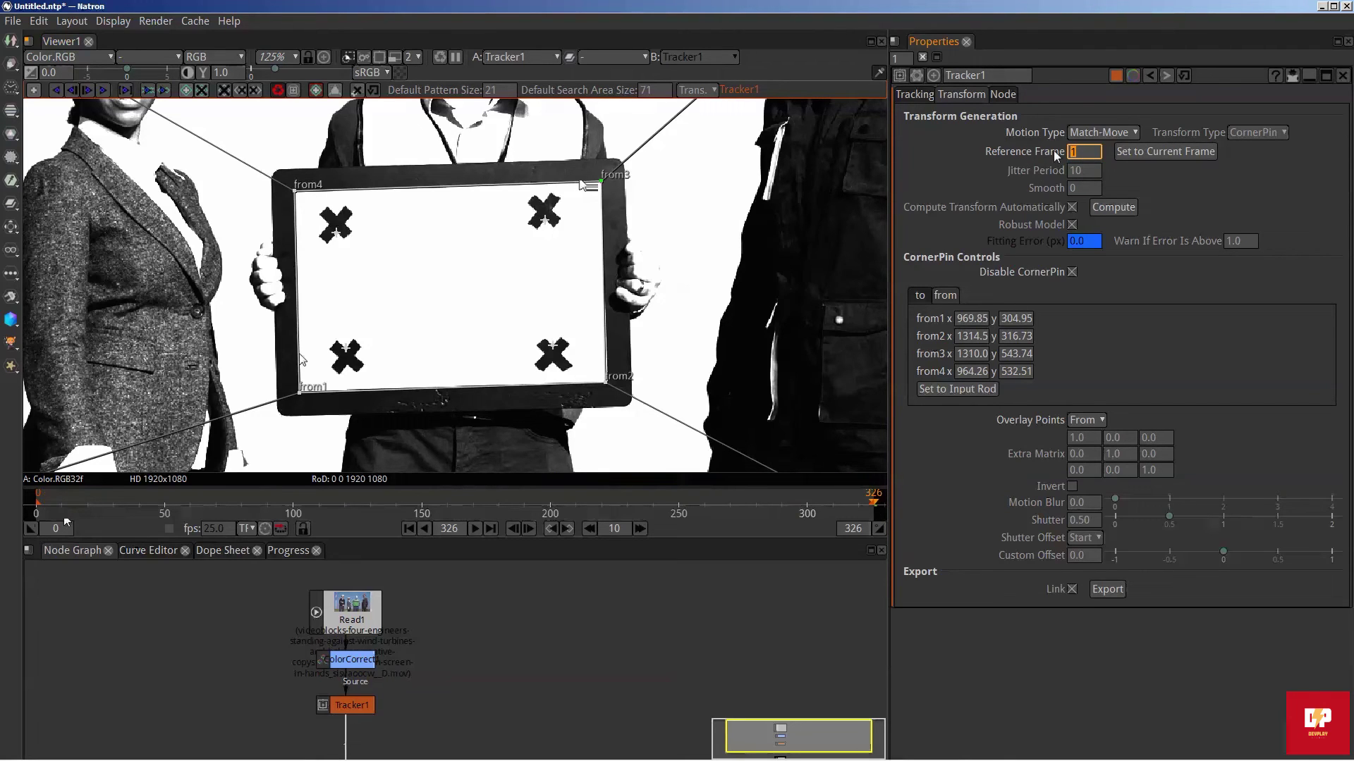
pyautogui.write('326')
pyautogui.press('Return')
# Export Tracker1's transform as a linked CornerPin node, and place it beside Tracker1
pyautogui.moveTo(641, 674); pyautogui.dragTo(628, 628)
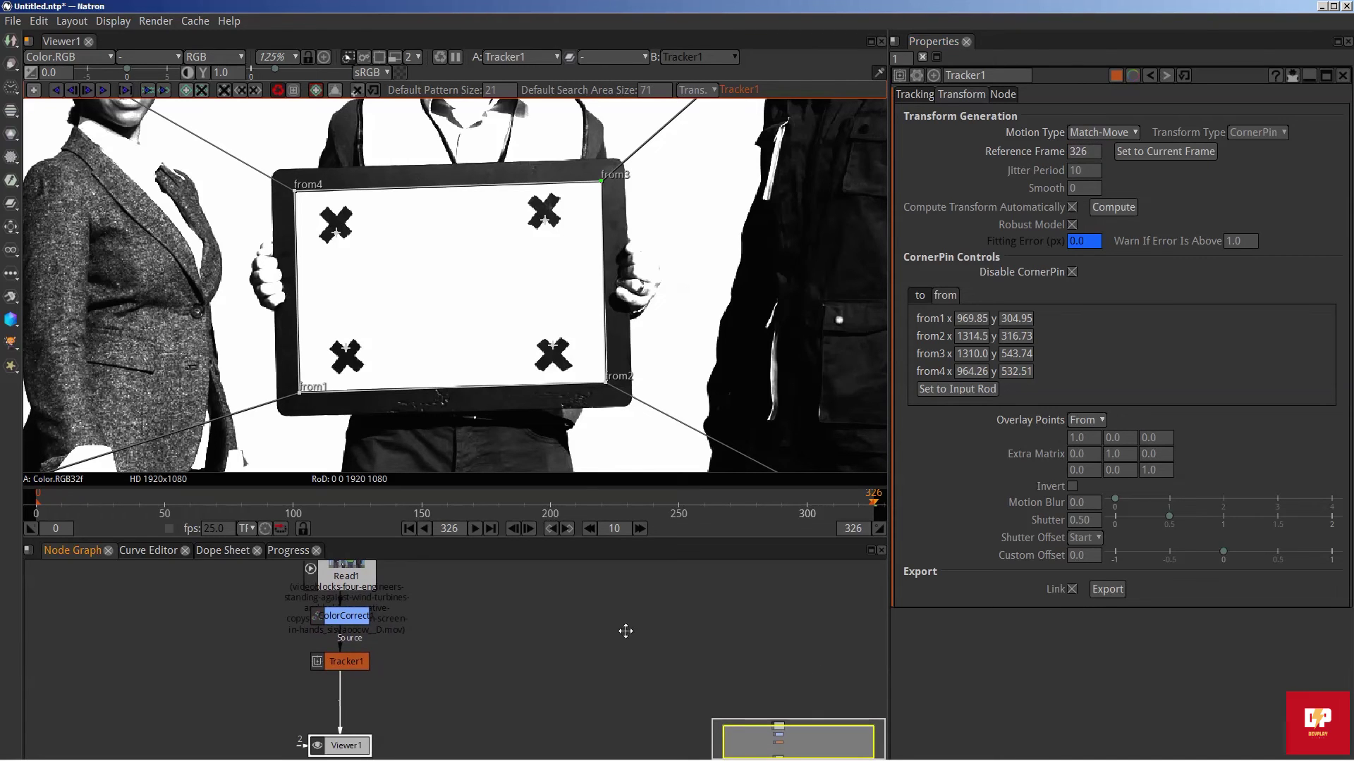
pyautogui.click(1106, 589)
pyautogui.moveTo(465, 661)
pyautogui.mouseDown()
pyautogui.moveTo(502, 657)
pyautogui.moveTo(492, 661)
pyautogui.mouseUp()
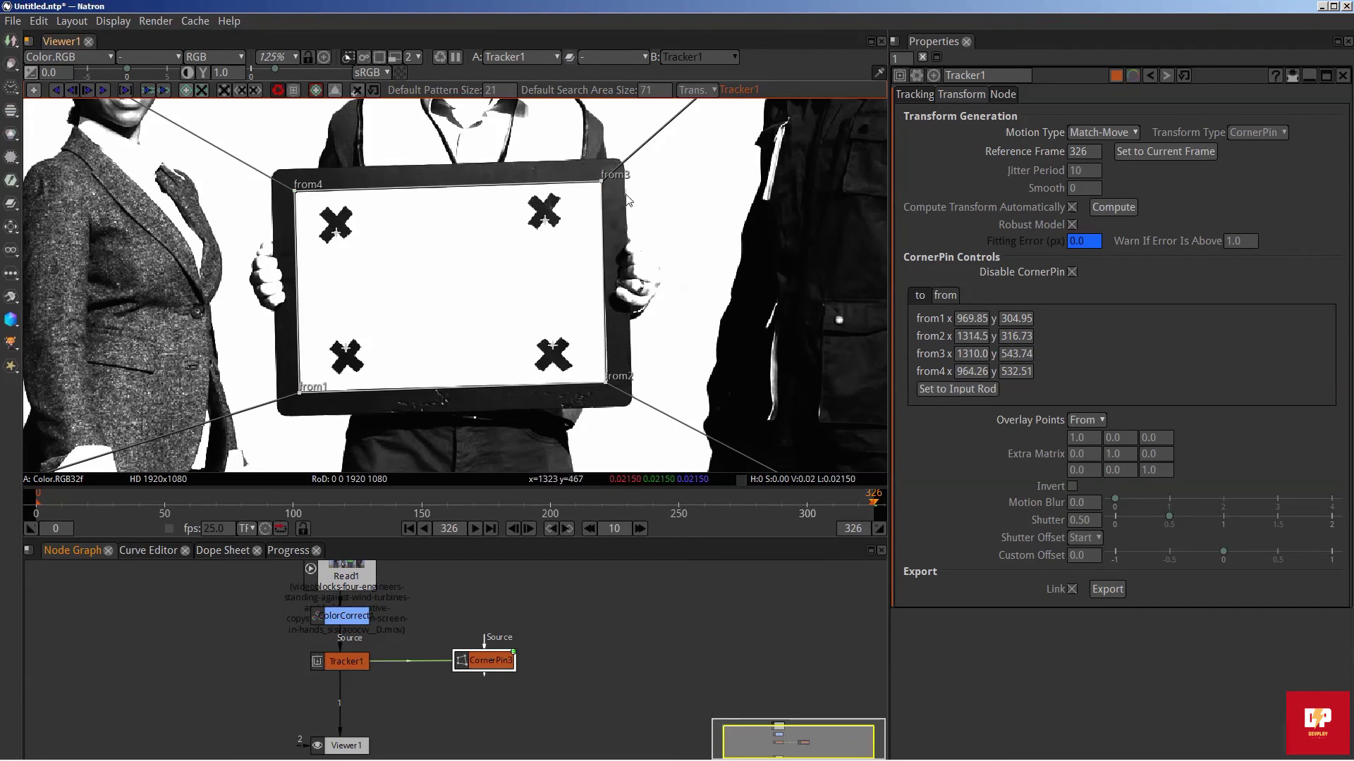
# Add a CheckerBoard node above the exported CornerPin, and connect it to the CornerPin's Source input
pyautogui.moveTo(504, 607); pyautogui.dragTo(507, 650)
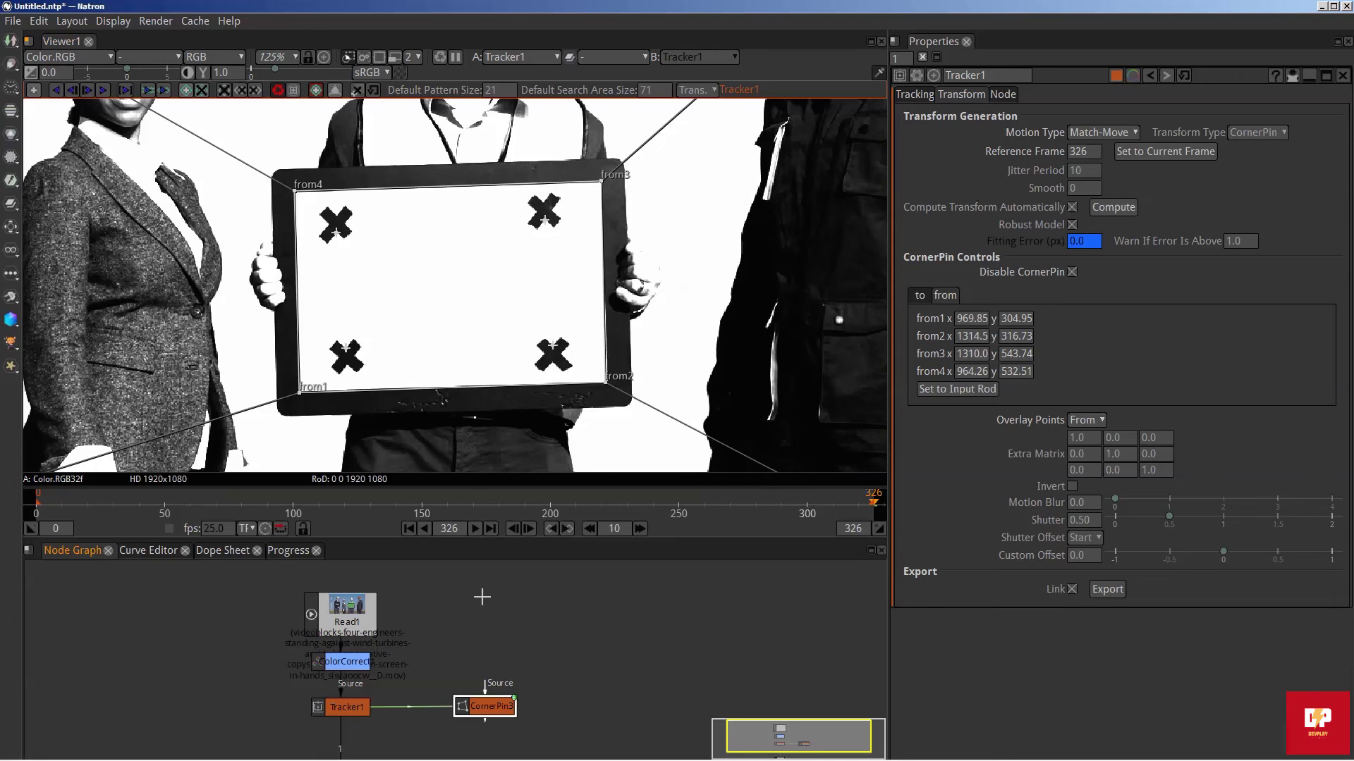
pyautogui.click(471, 621)
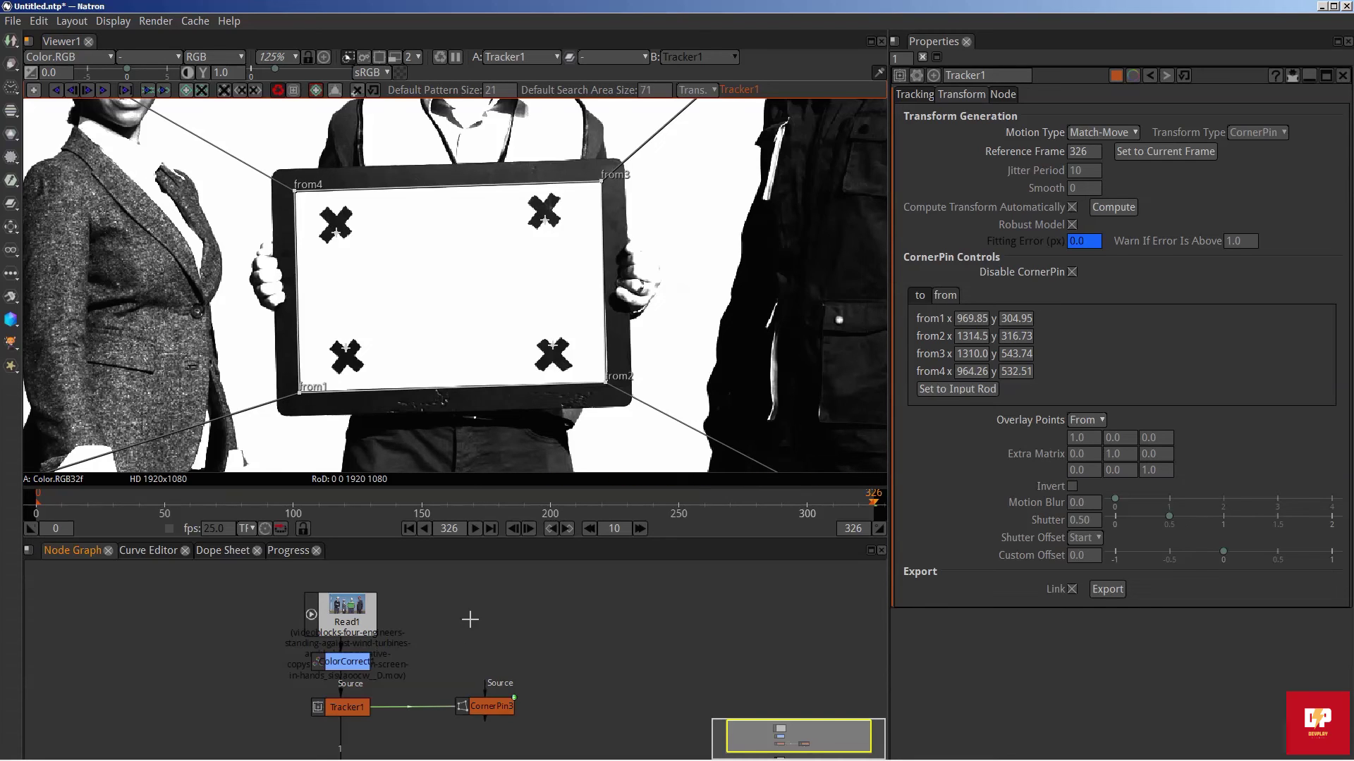
pyautogui.click(11, 41)
pyautogui.click(60, 45)
pyautogui.moveTo(483, 663); pyautogui.dragTo(493, 619)
pyautogui.moveTo(491, 689); pyautogui.dragTo(496, 619)
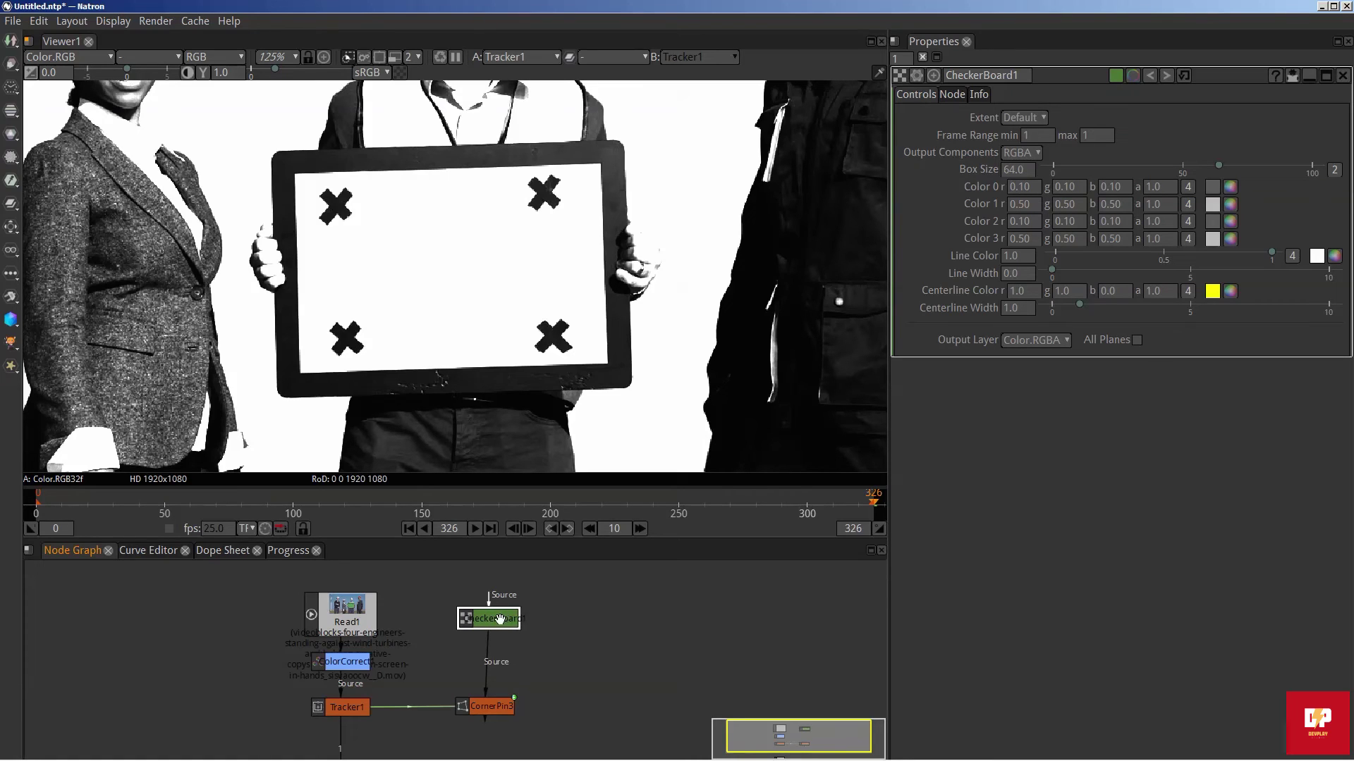
# View the CheckerBoard's full output, return the viewer to Tracker1, and open Tracker1's settings
pyautogui.scroll(-3, 564, 631)
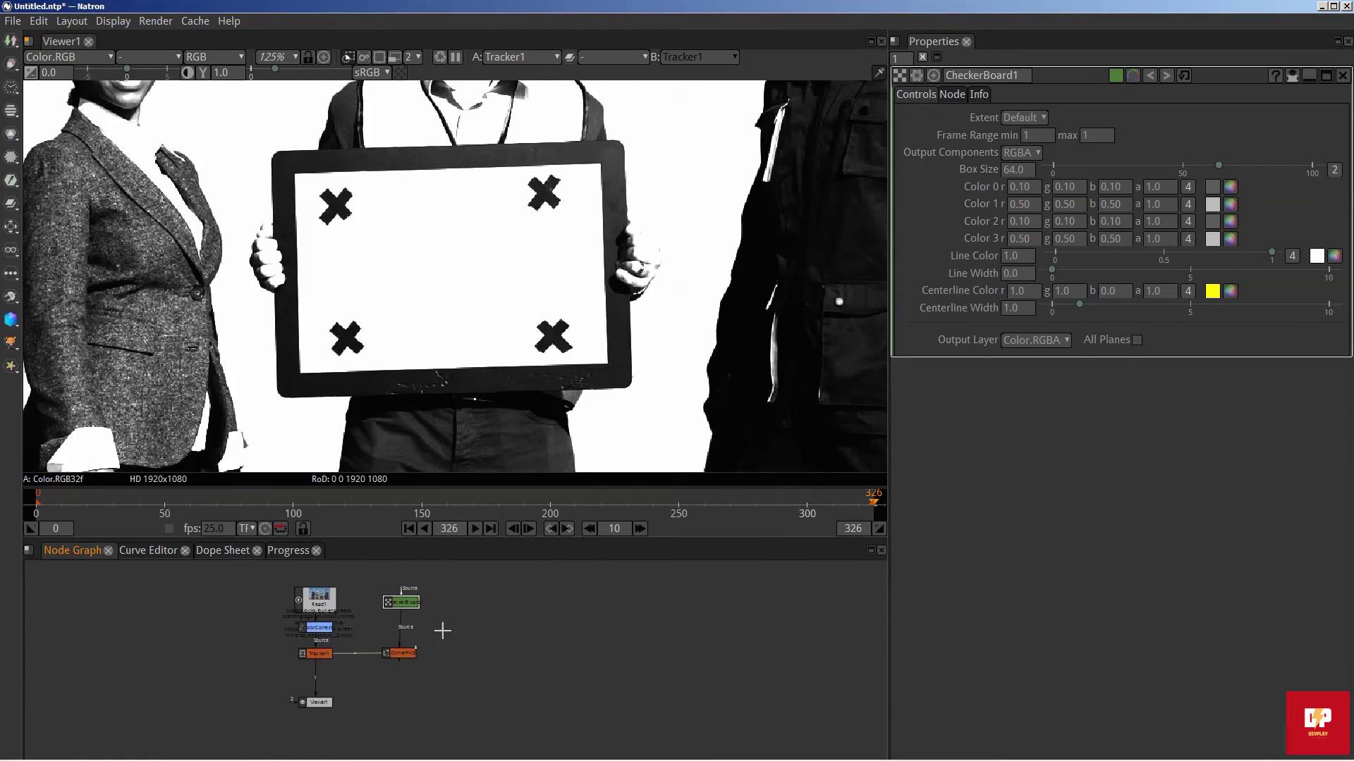
pyautogui.press('1')
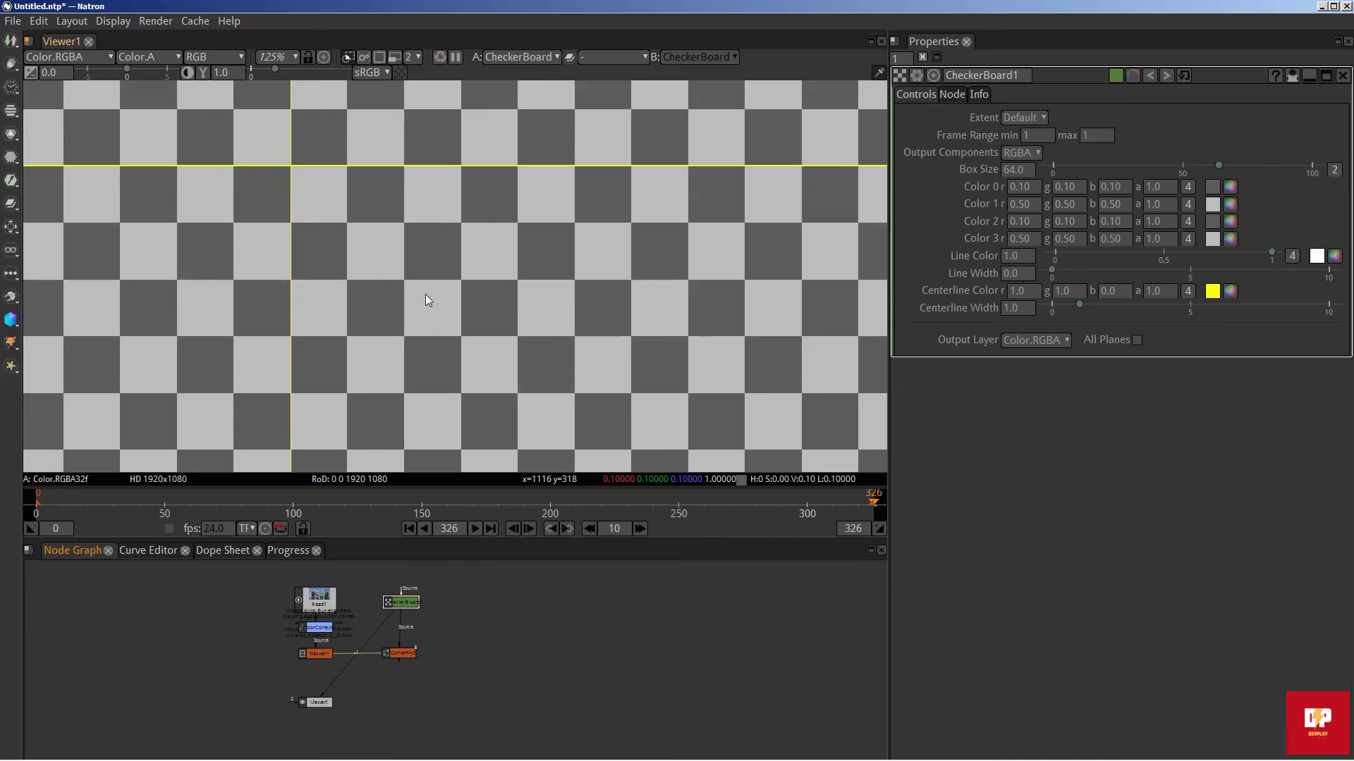
pyautogui.scroll(-5, 429, 300)
pyautogui.moveTo(380, 184); pyautogui.dragTo(445, 227)
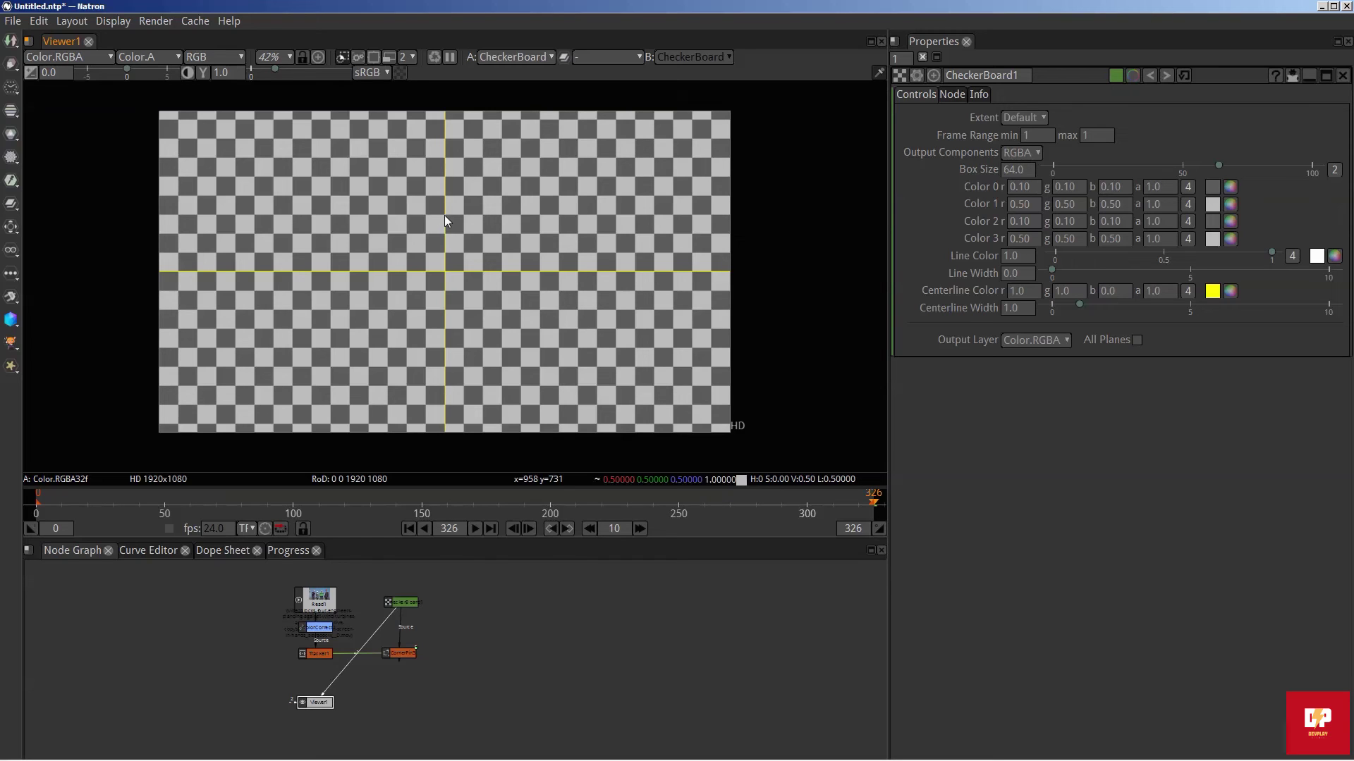
pyautogui.click(321, 653)
pyautogui.press('1')
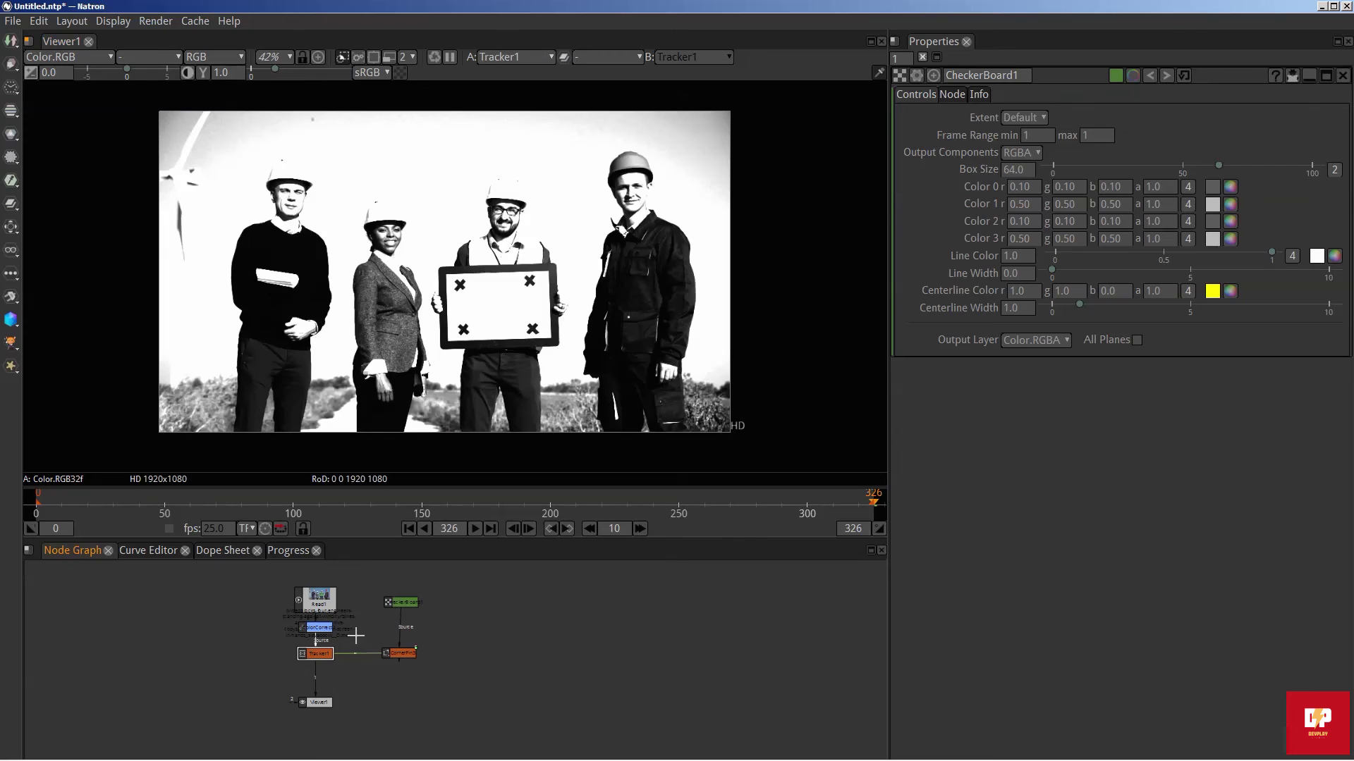
pyautogui.doubleClick(319, 654)
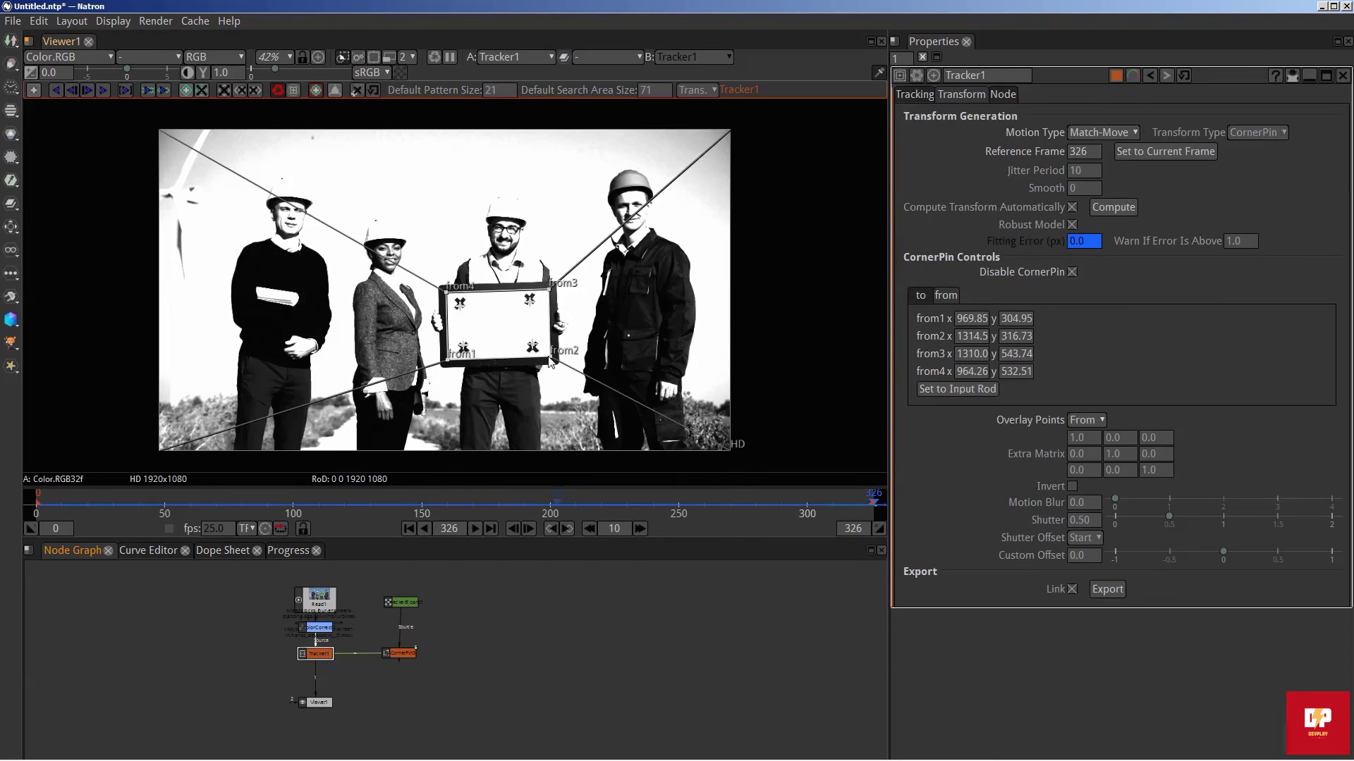
# Add a Merge node below the exported CornerPin, and connect its B input to Read1
pyautogui.scroll(3, 448, 641)
pyautogui.moveTo(403, 678); pyautogui.dragTo(474, 658)
pyautogui.scroll(1, 483, 627)
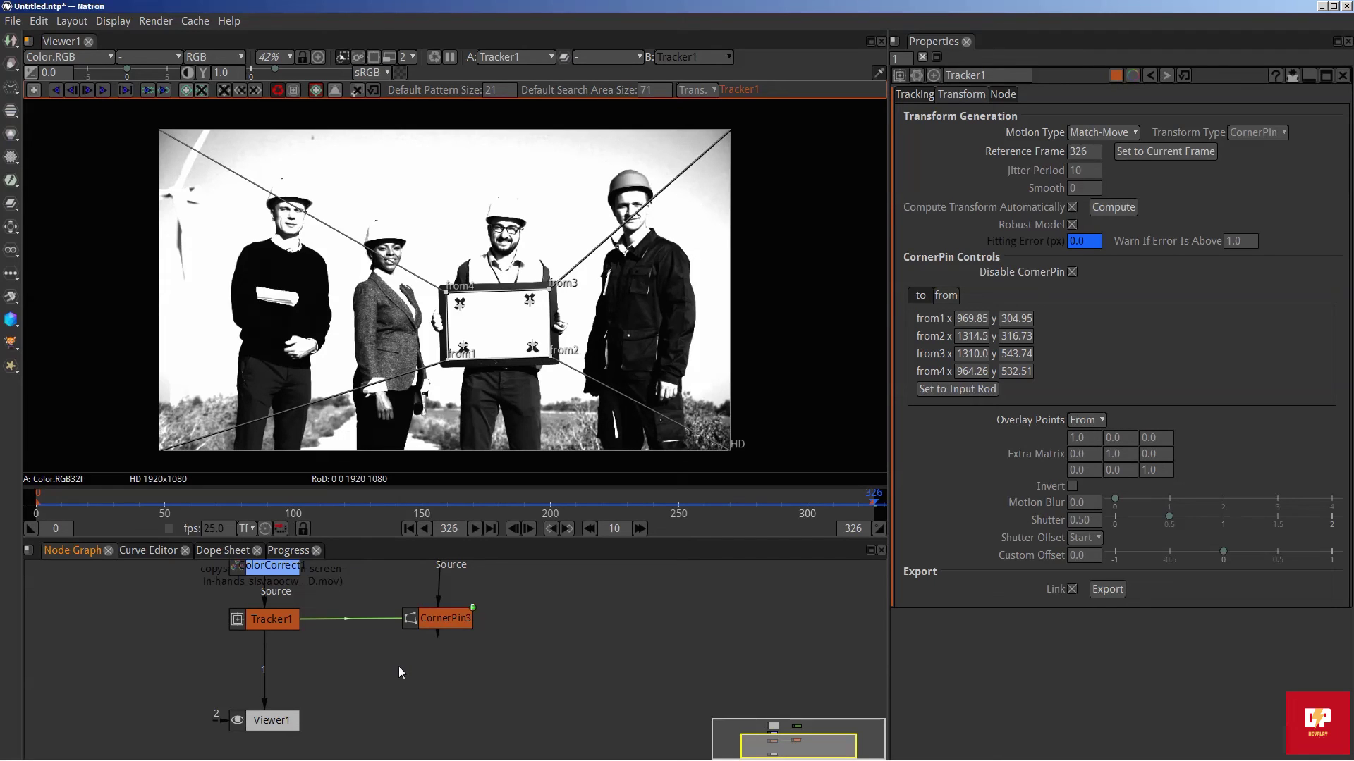
pyautogui.press('m')
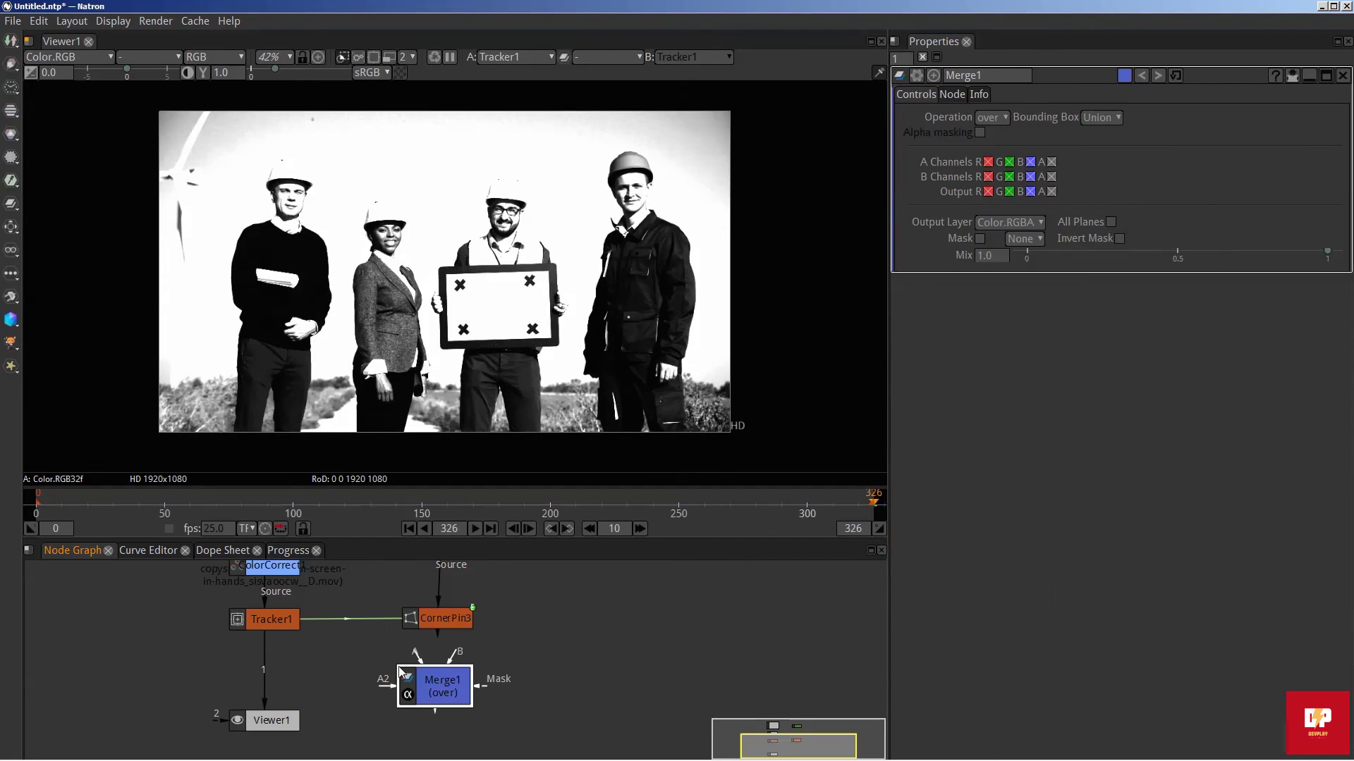
pyautogui.moveTo(441, 694); pyautogui.dragTo(376, 686)
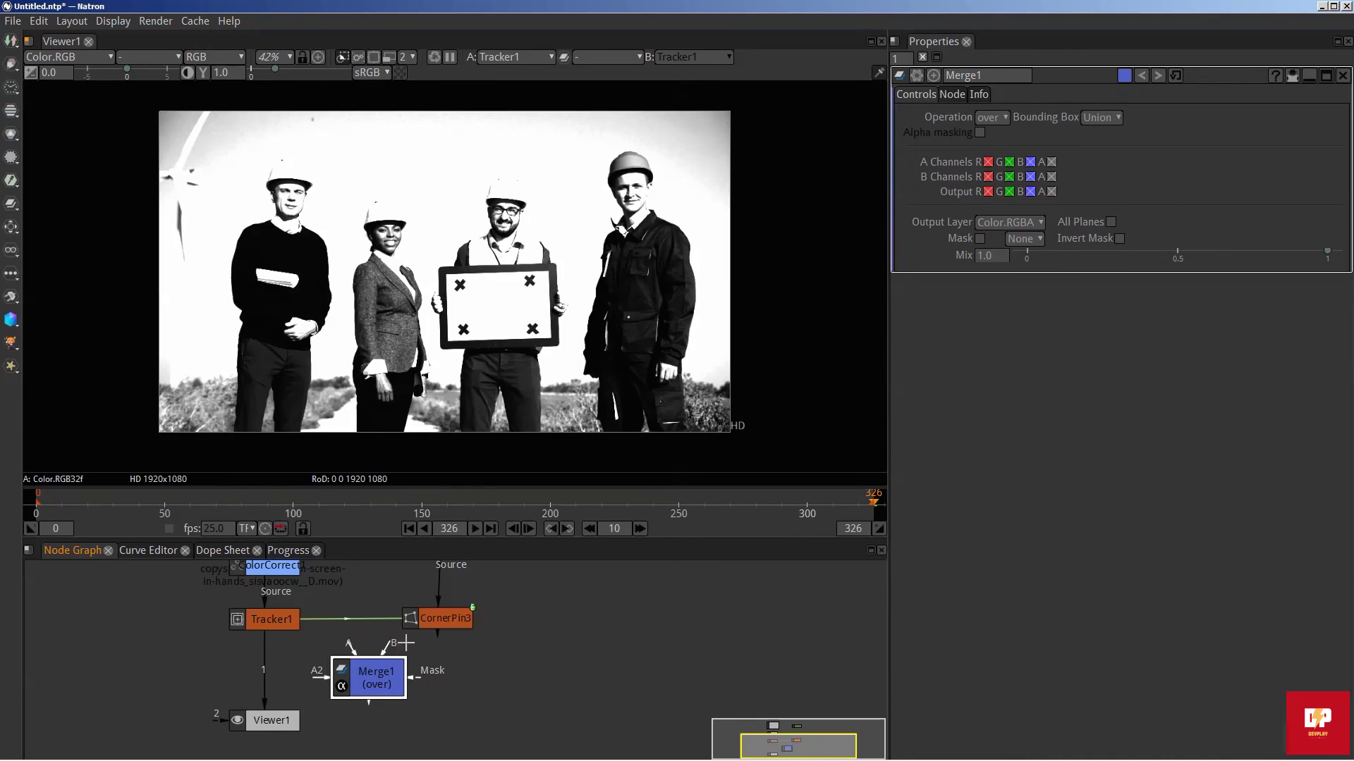
pyautogui.scroll(-2, 377, 674)
pyautogui.moveTo(510, 616); pyautogui.dragTo(534, 670)
pyautogui.moveTo(413, 699); pyautogui.dragTo(351, 635)
# Try connecting the Merge node's A input to the exported CornerPin, and disconnect it again
pyautogui.moveTo(394, 718); pyautogui.dragTo(458, 678)
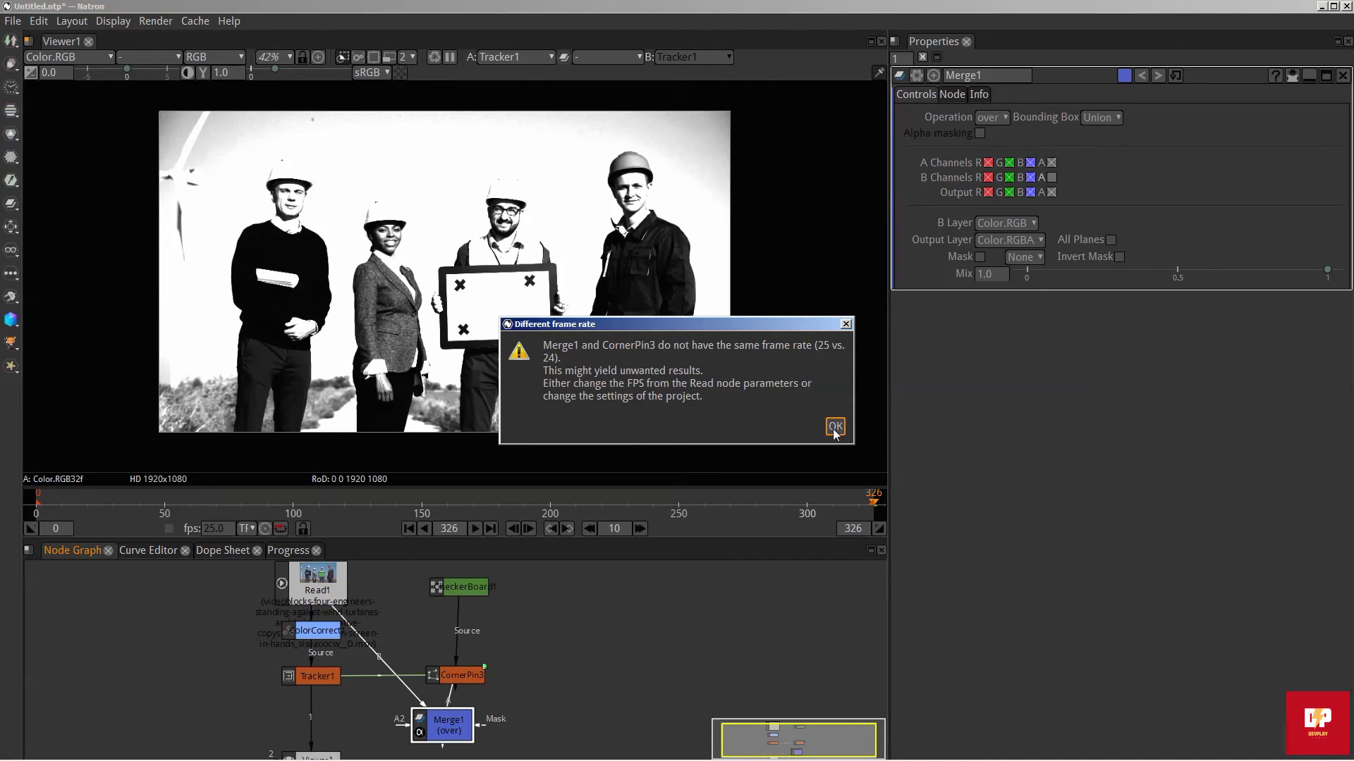
pyautogui.click(845, 326)
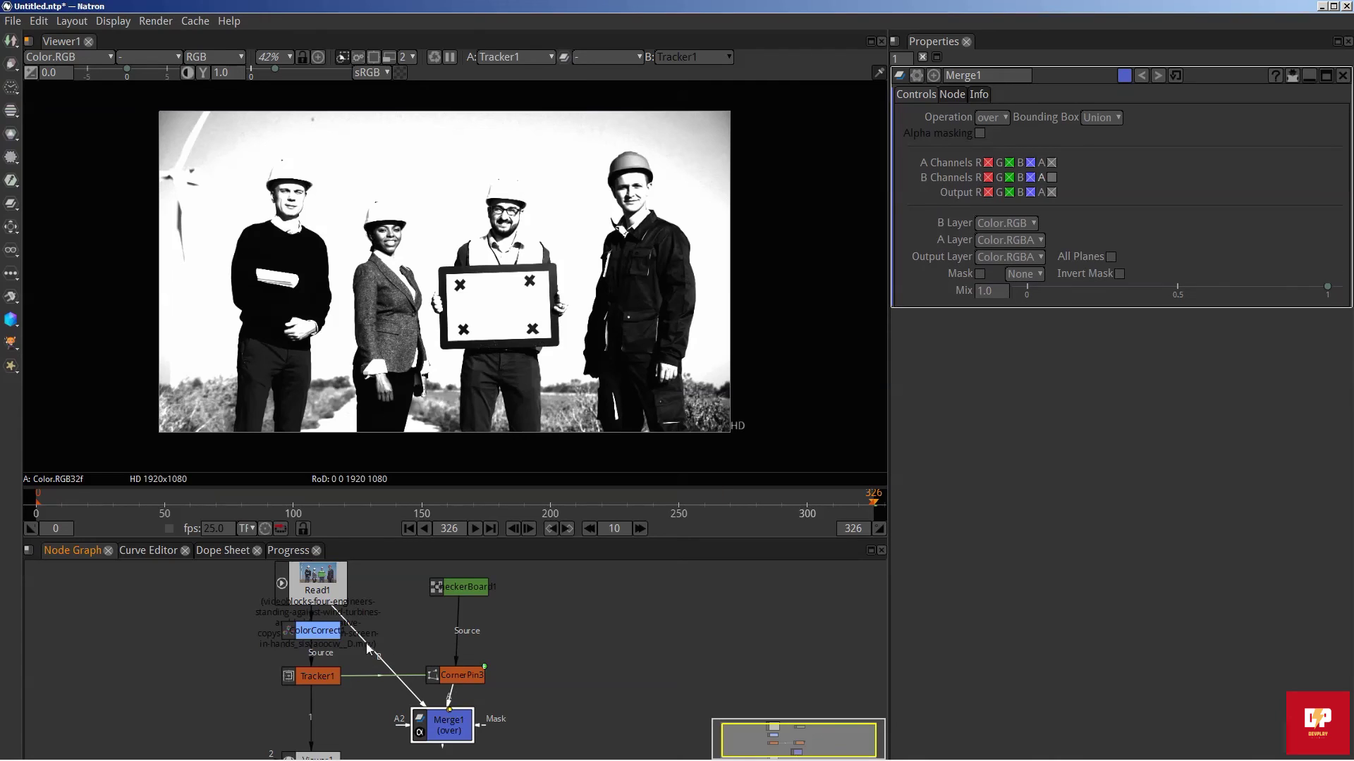
pyautogui.moveTo(451, 703); pyautogui.dragTo(523, 705)
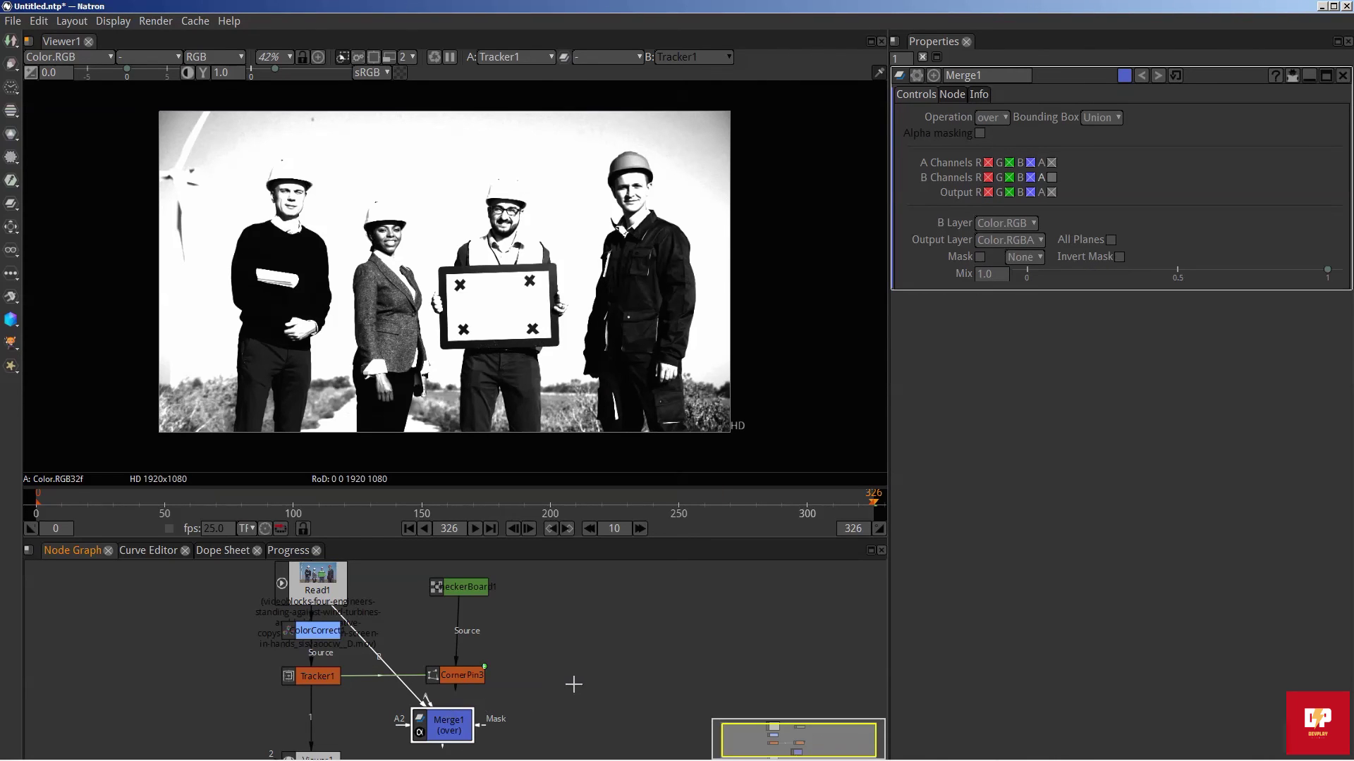
# Check Read1's frame rate in its settings, and set the project frame rate to 25
pyautogui.doubleClick(311, 580)
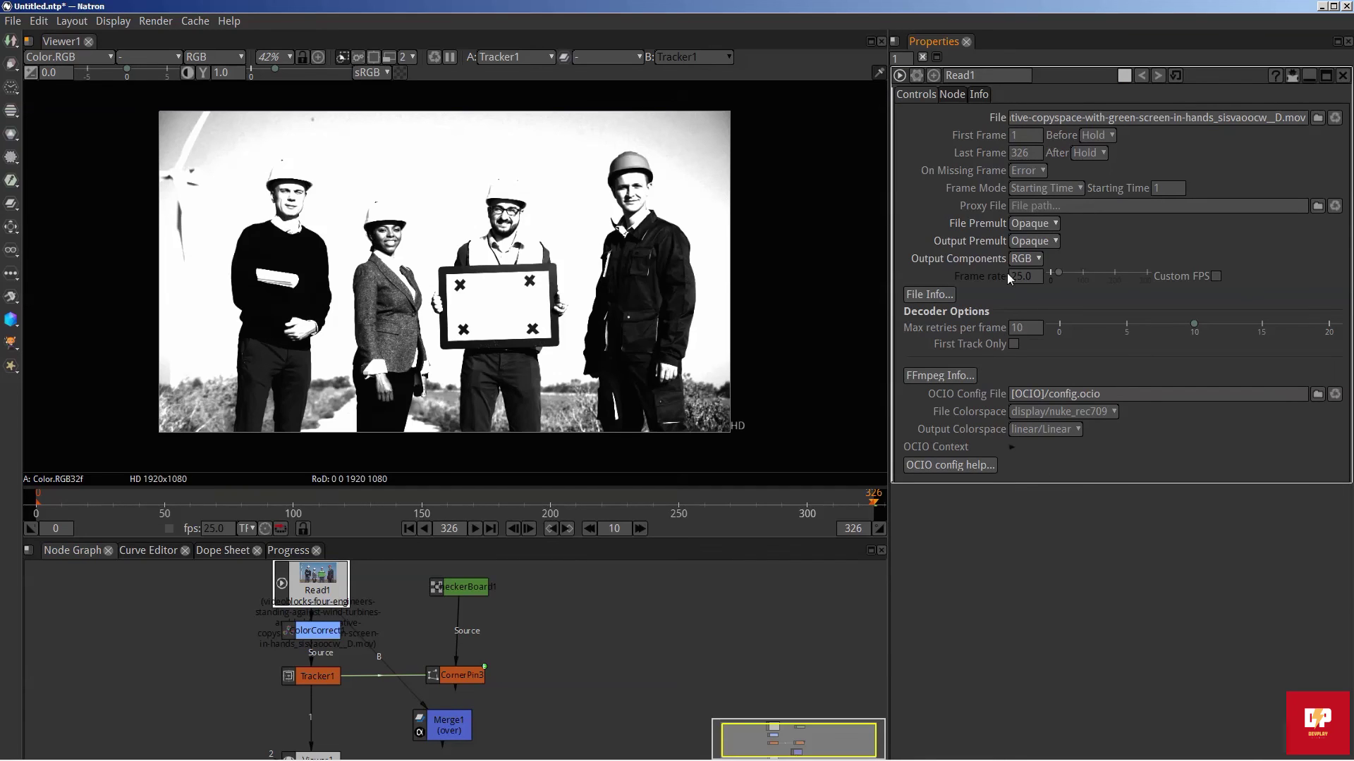
pyautogui.click(657, 620)
pyautogui.press('s')
pyautogui.doubleClick(1004, 325)
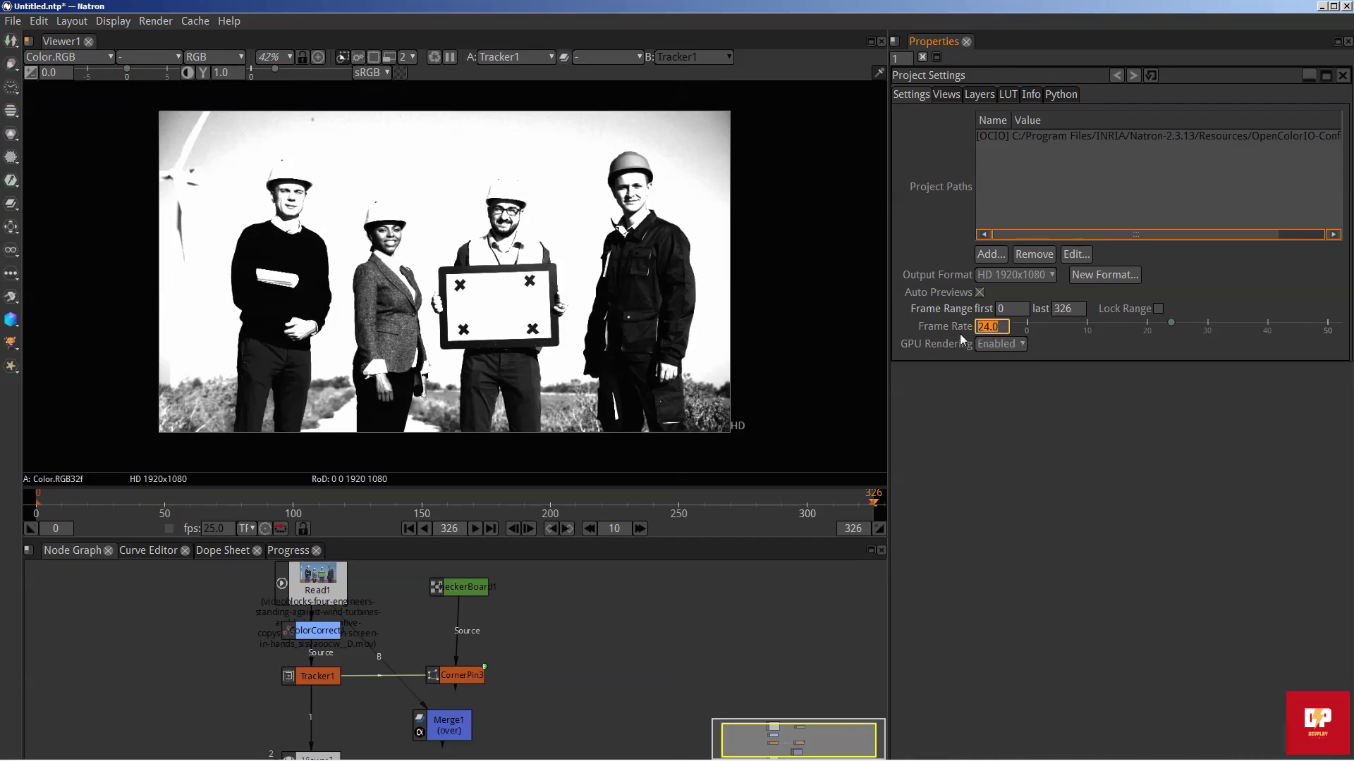
pyautogui.press('Return')
pyautogui.click(575, 641)
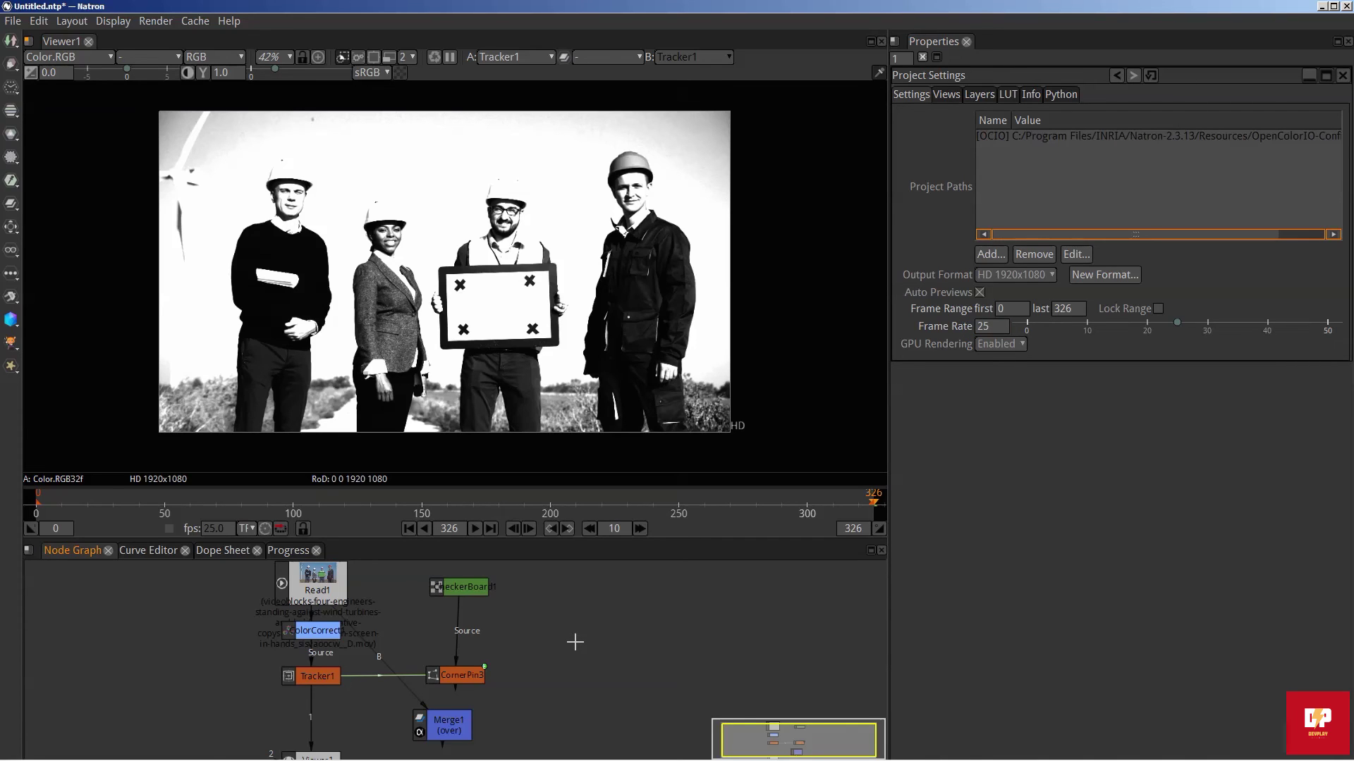
# Open Tracker1's settings, and connect the Merge node's A input to the exported CornerPin
pyautogui.click(462, 676)
pyautogui.doubleClick(316, 679)
pyautogui.click(445, 676)
pyautogui.click(434, 720)
pyautogui.moveTo(428, 696); pyautogui.dragTo(467, 671)
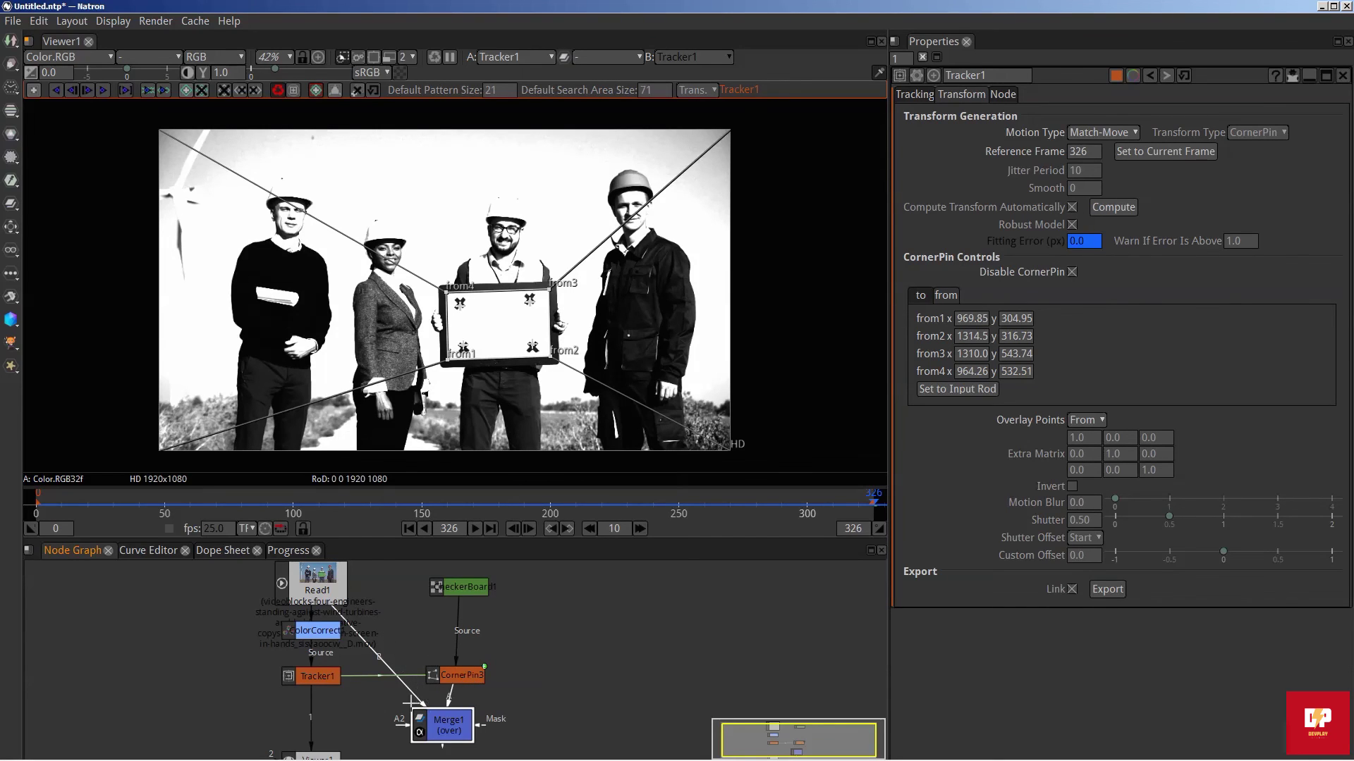
pyautogui.moveTo(437, 734); pyautogui.dragTo(440, 729)
# Move the Viewer node below the Merge node, and show the Merge output in the viewer
pyautogui.moveTo(588, 698); pyautogui.dragTo(580, 626)
pyautogui.moveTo(313, 697); pyautogui.dragTo(370, 723)
pyautogui.click(435, 656)
pyautogui.press('1')
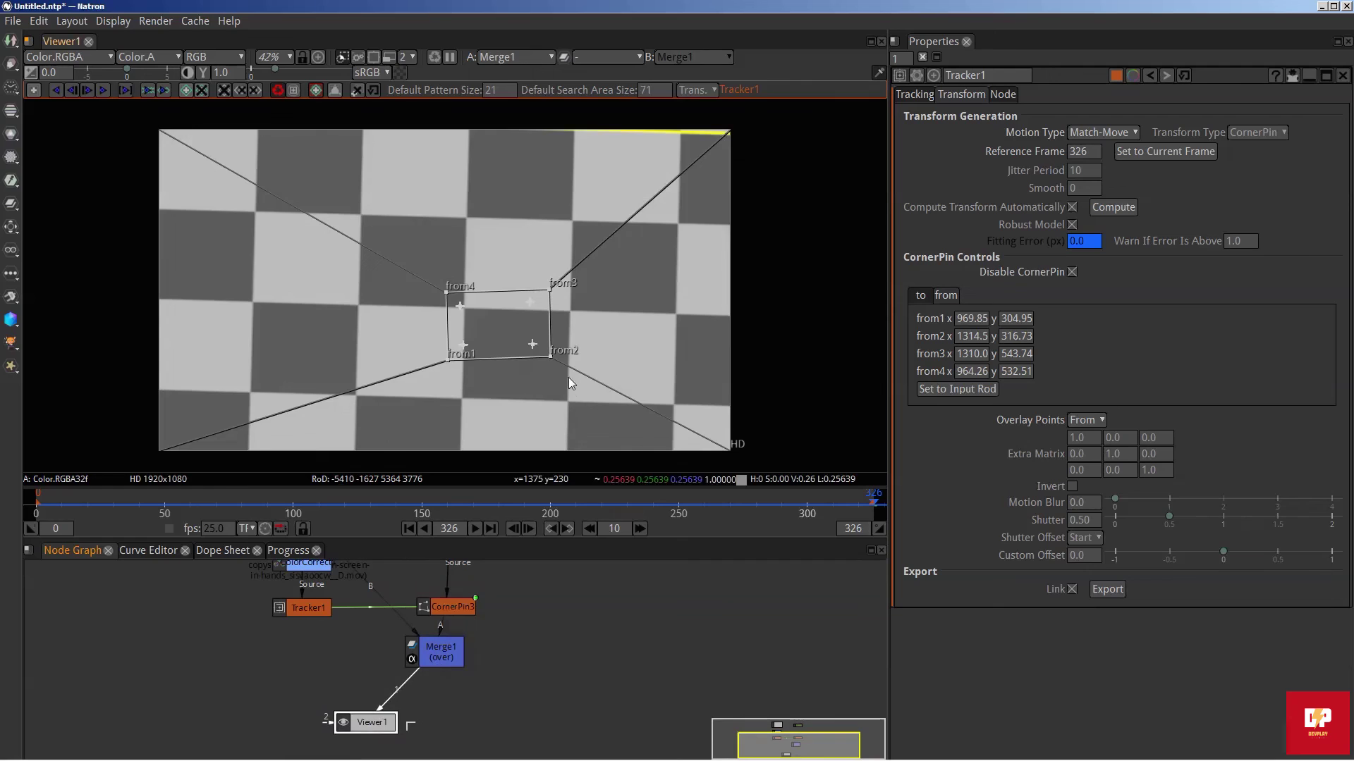
pyautogui.scroll(-4, 569, 378)
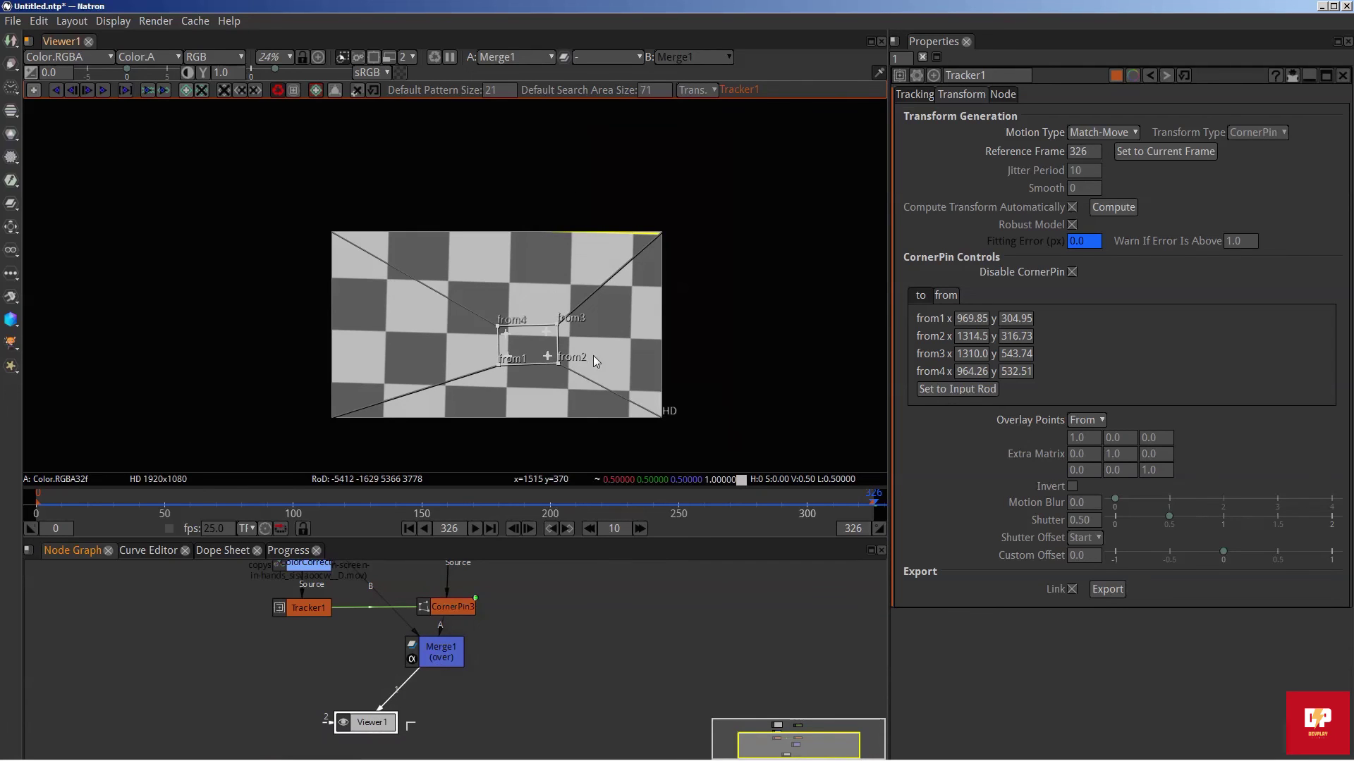
pyautogui.click(434, 659)
pyautogui.moveTo(433, 660); pyautogui.dragTo(432, 661)
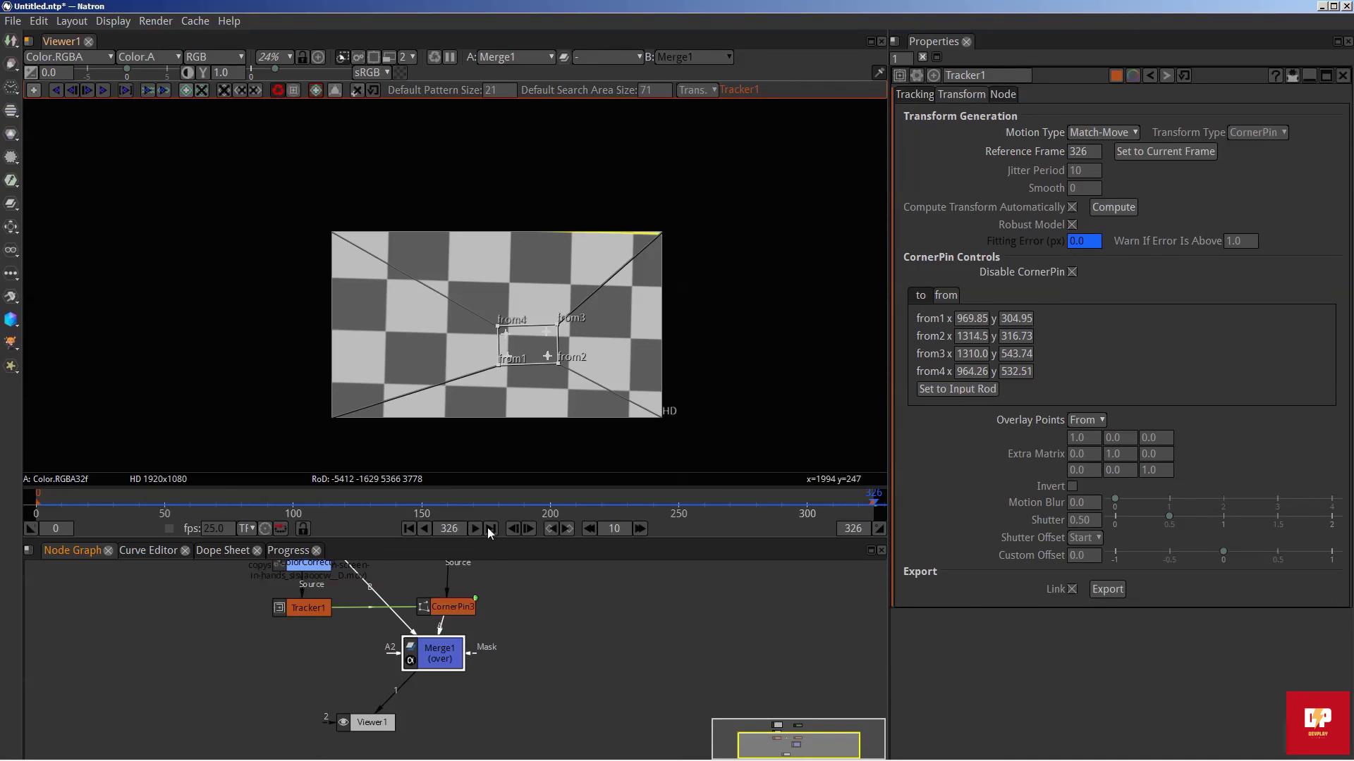
# Set the exported CornerPin's From points to the input region of definition
pyautogui.click(453, 609)
pyautogui.doubleClick(453, 609)
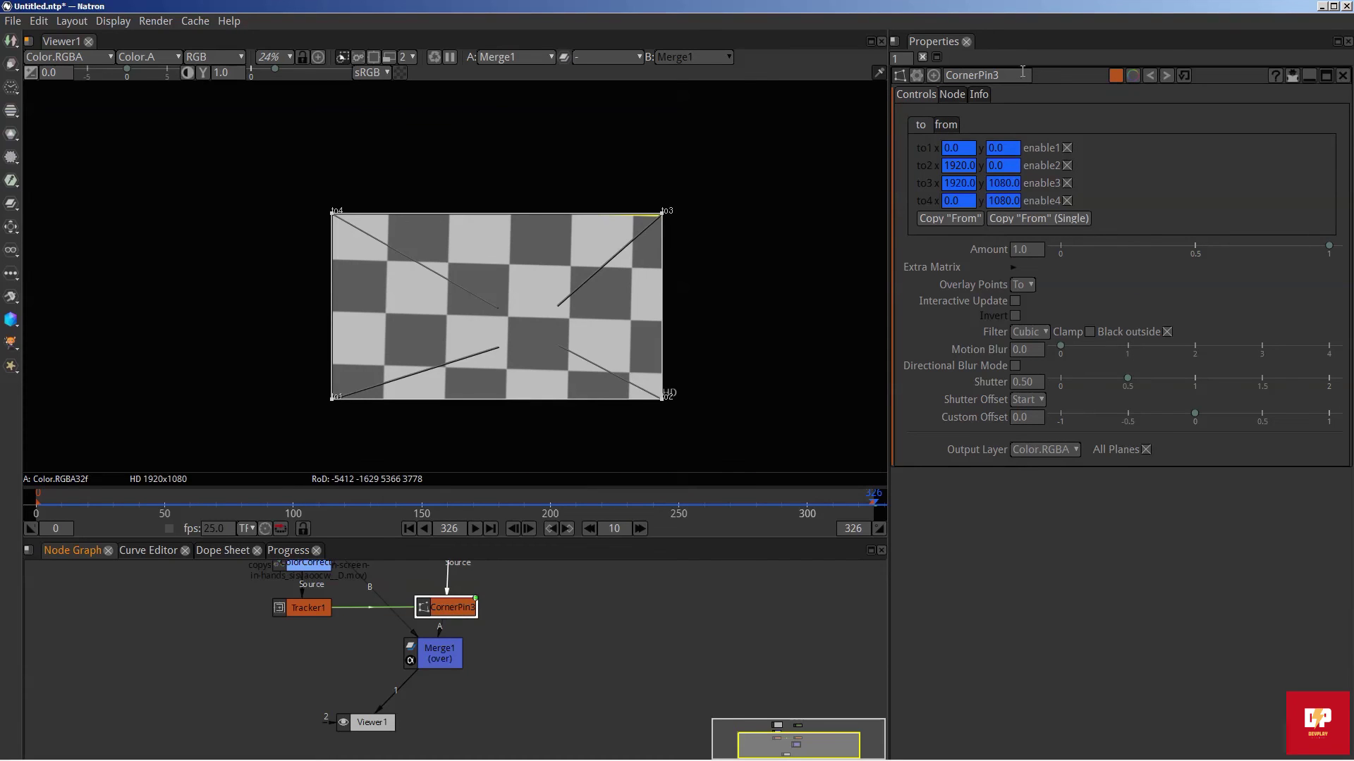
pyautogui.click(952, 127)
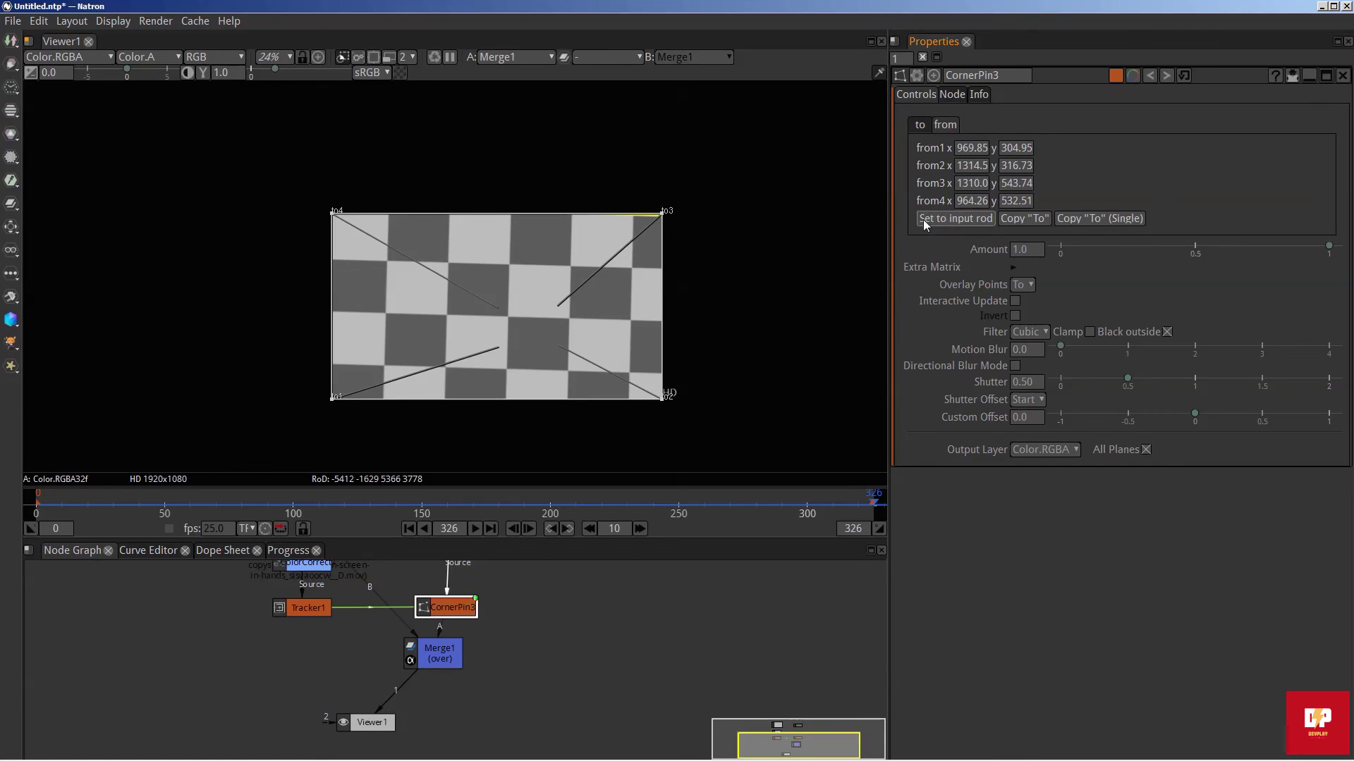
pyautogui.click(966, 220)
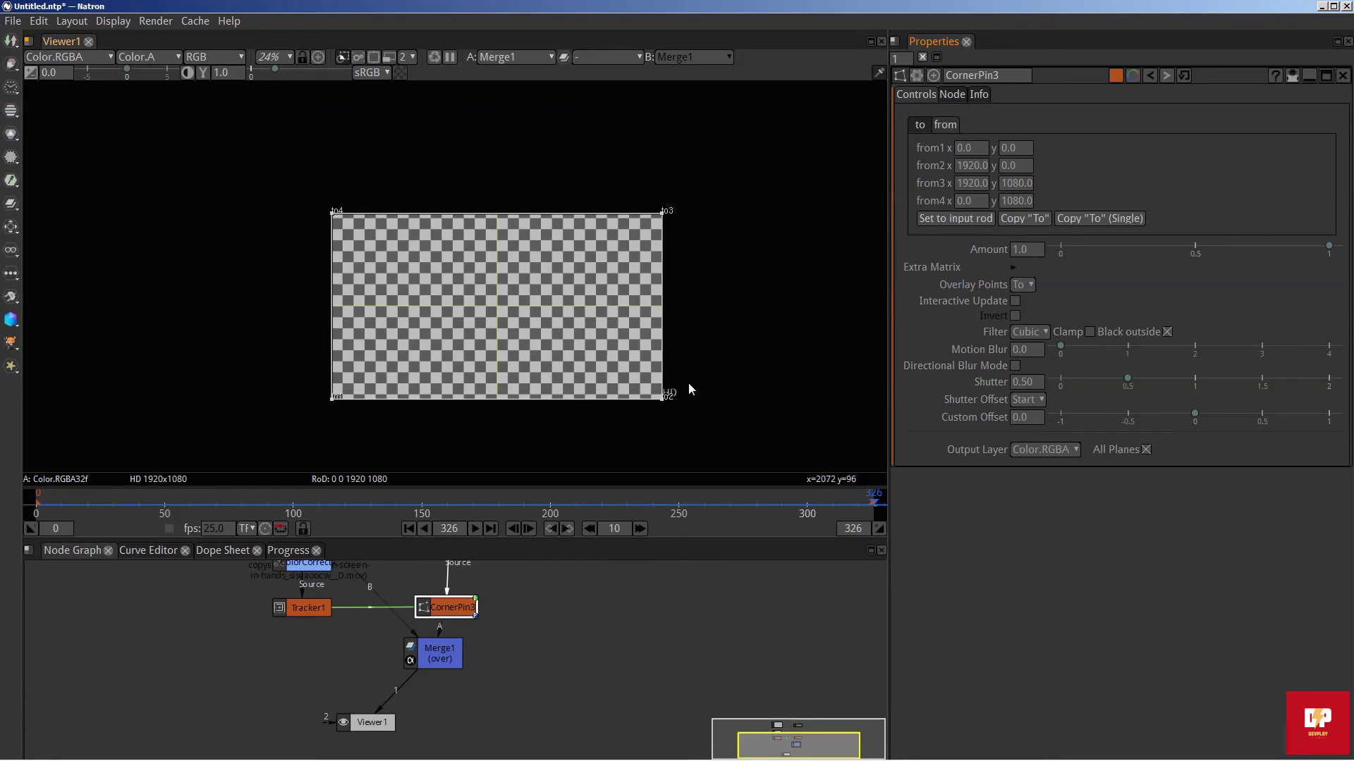
# Turn off Disable CornerPin in Tracker1's transform settings, and compute the transform
pyautogui.doubleClick(303, 612)
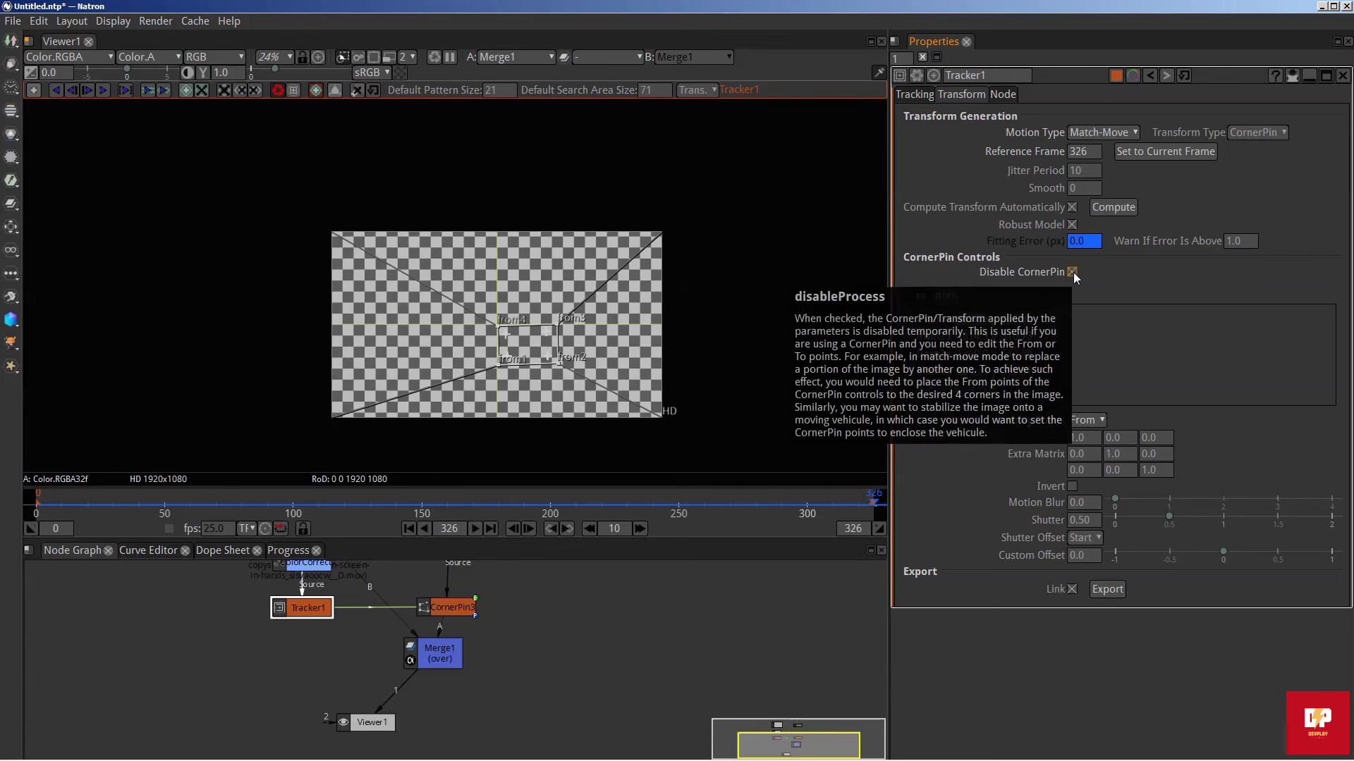
pyautogui.click(1072, 272)
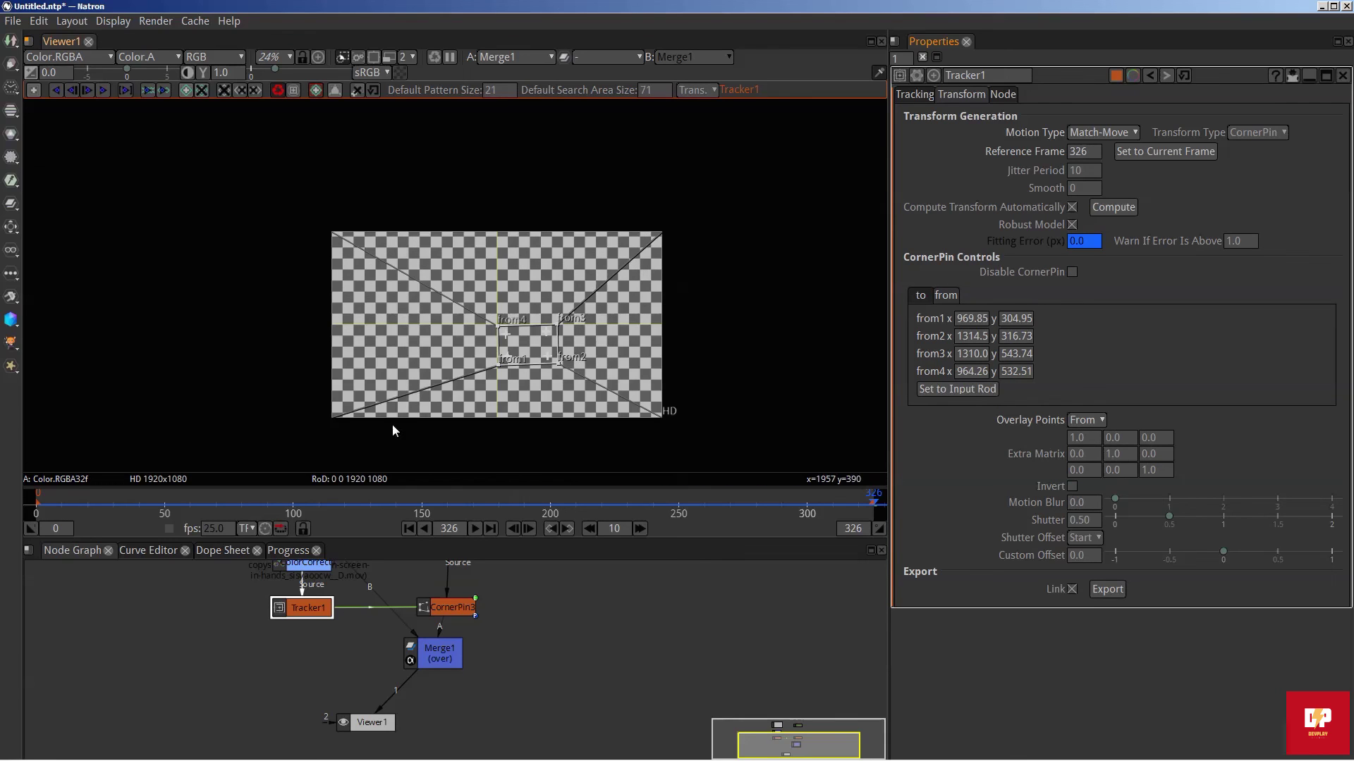
pyautogui.click(1112, 208)
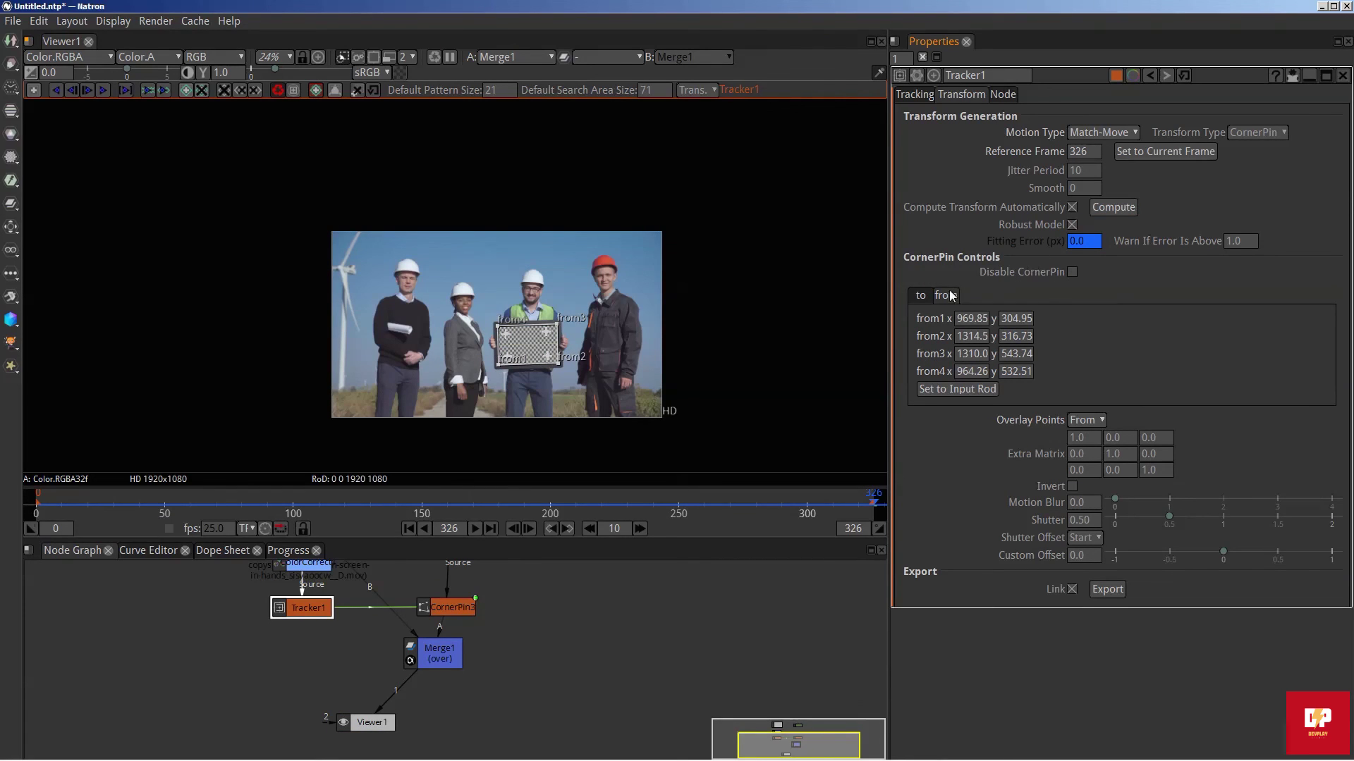
# Move Tracker1's from2 point onto the board's lower-right corner at about x 1320, y 316, and recompute the transform
pyautogui.scroll(15, 564, 340)
pyautogui.moveTo(574, 390); pyautogui.dragTo(603, 295)
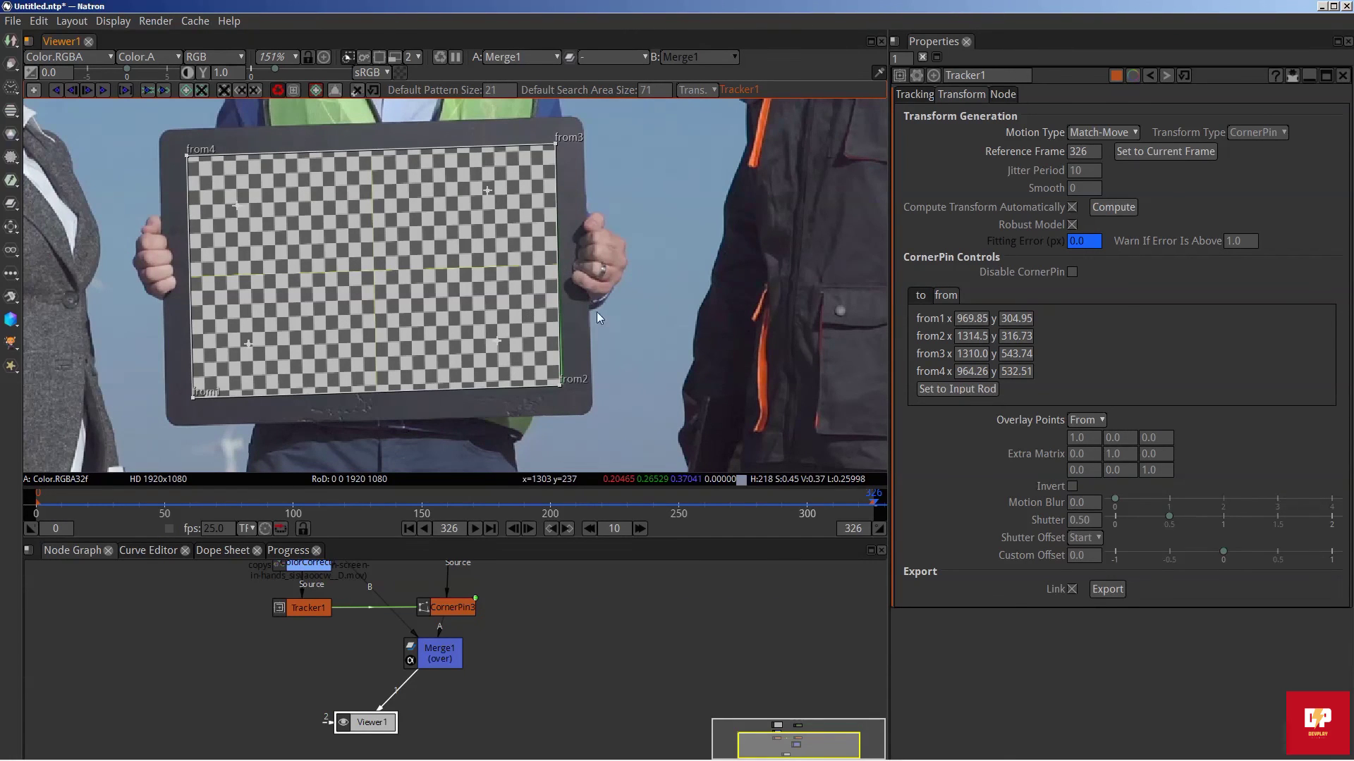
pyautogui.scroll(4, 570, 381)
pyautogui.moveTo(609, 407); pyautogui.dragTo(588, 350)
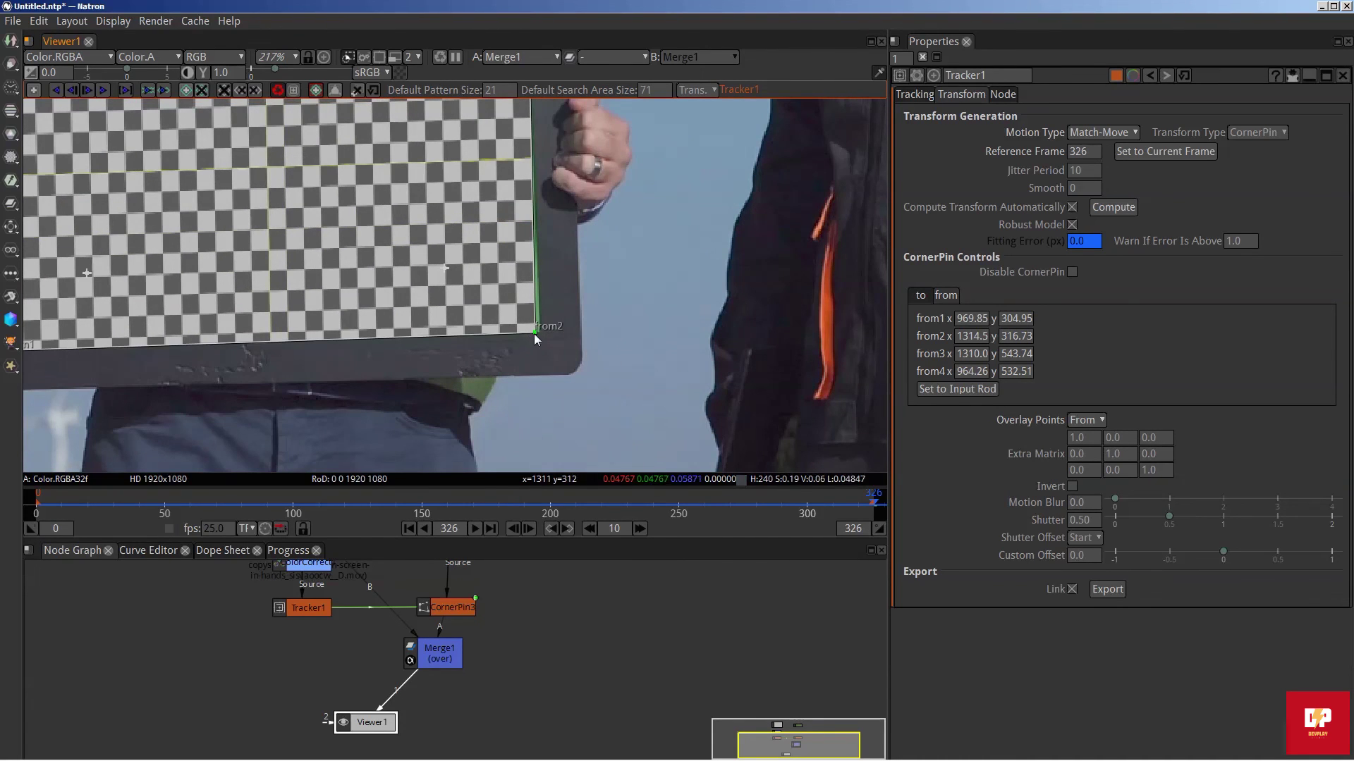
pyautogui.moveTo(538, 332); pyautogui.dragTo(543, 331)
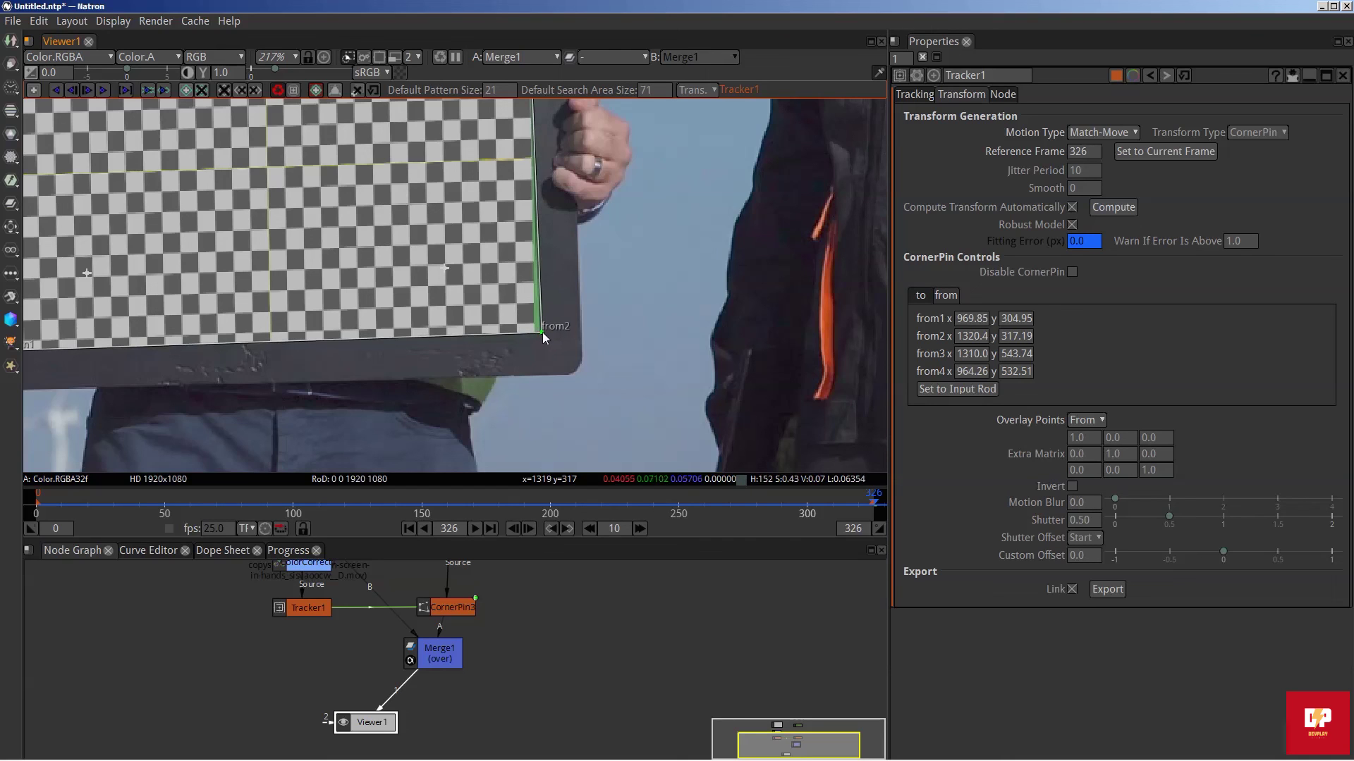
pyautogui.moveTo(544, 333); pyautogui.dragTo(543, 334)
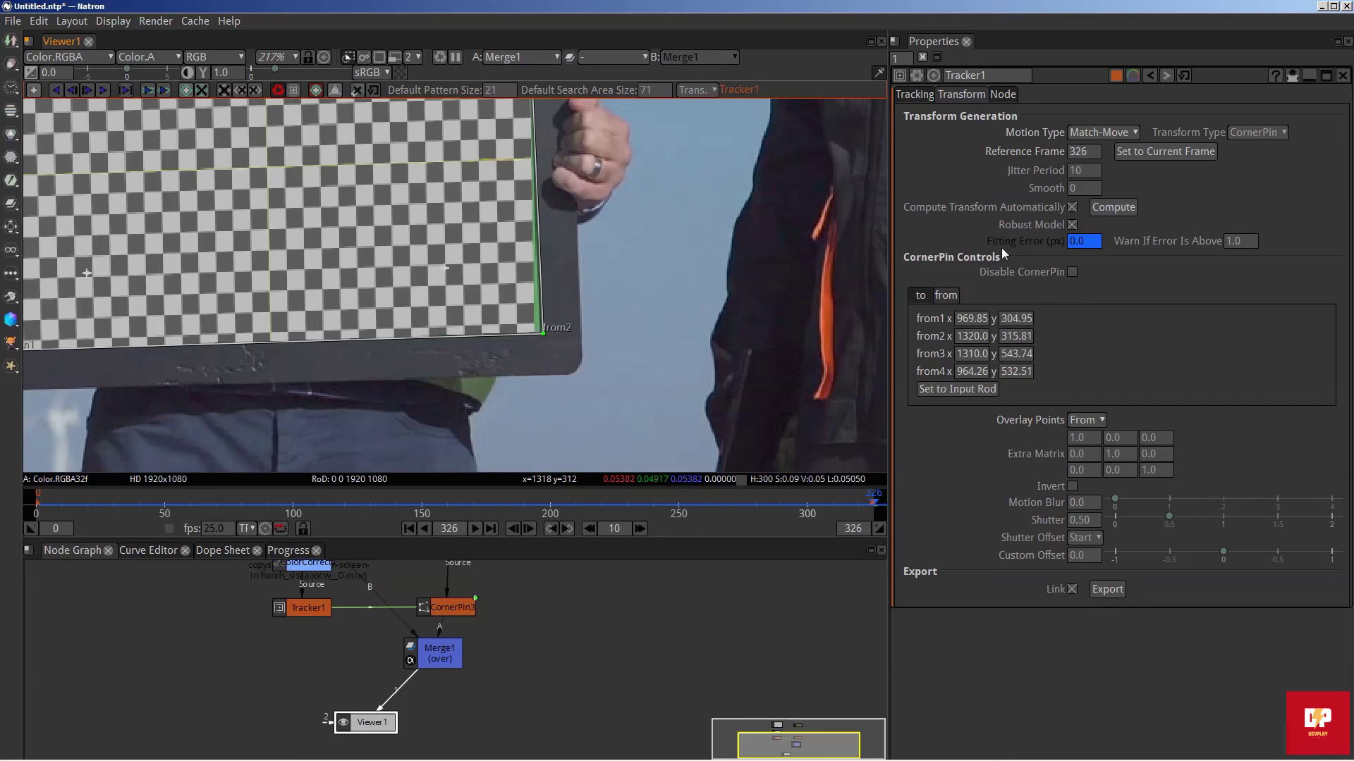
pyautogui.click(1118, 208)
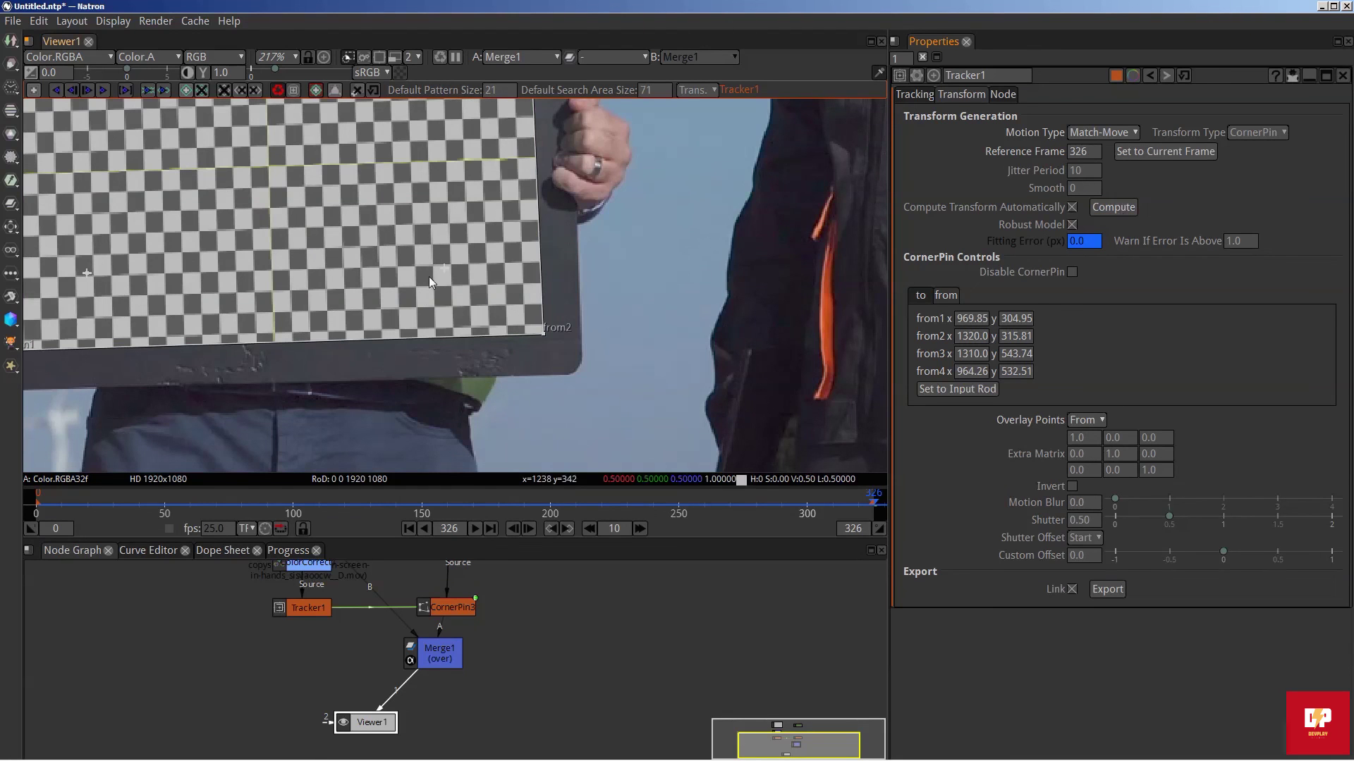
# Inspect the pinned checkerboard's edges, and play the composite from the first frame while zoomed in on the board
pyautogui.scroll(-3, 517, 243)
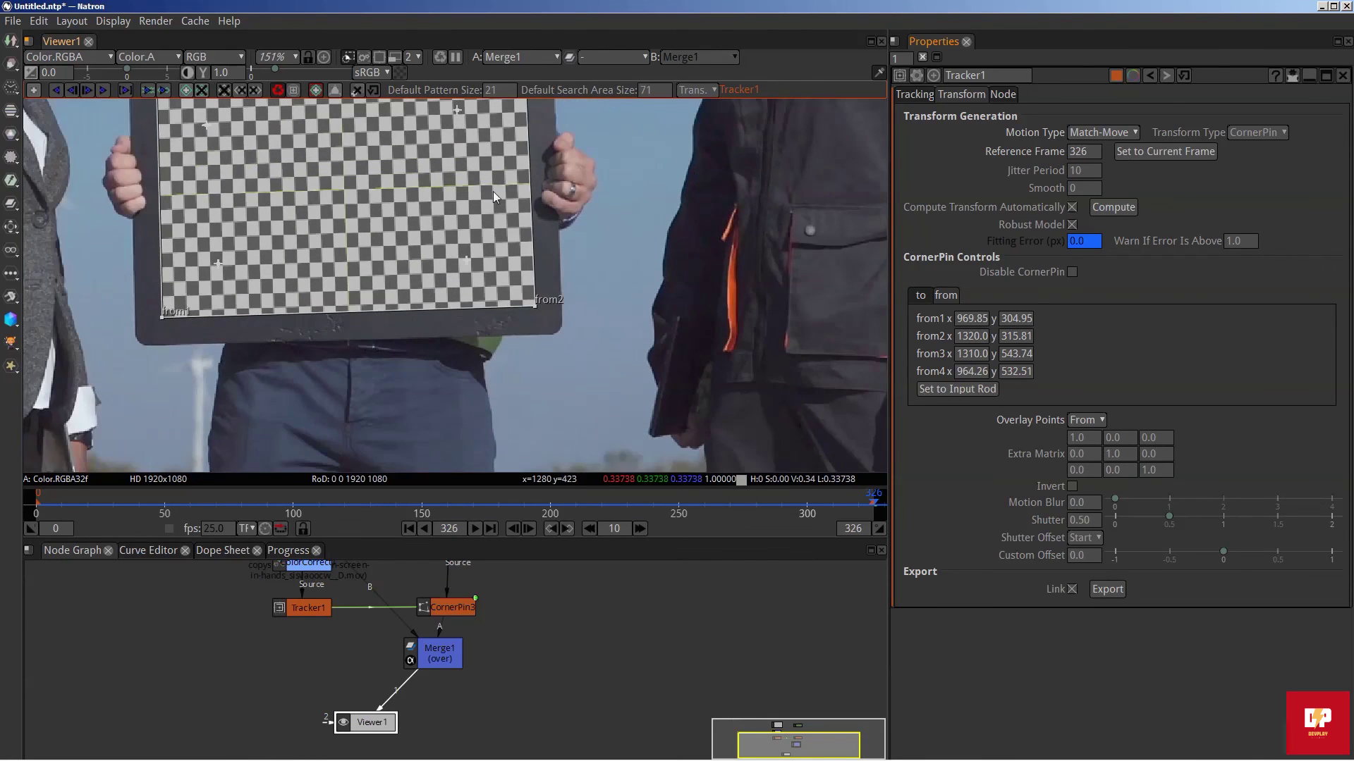
pyautogui.scroll(-2, 538, 280)
pyautogui.moveTo(538, 281); pyautogui.dragTo(536, 257)
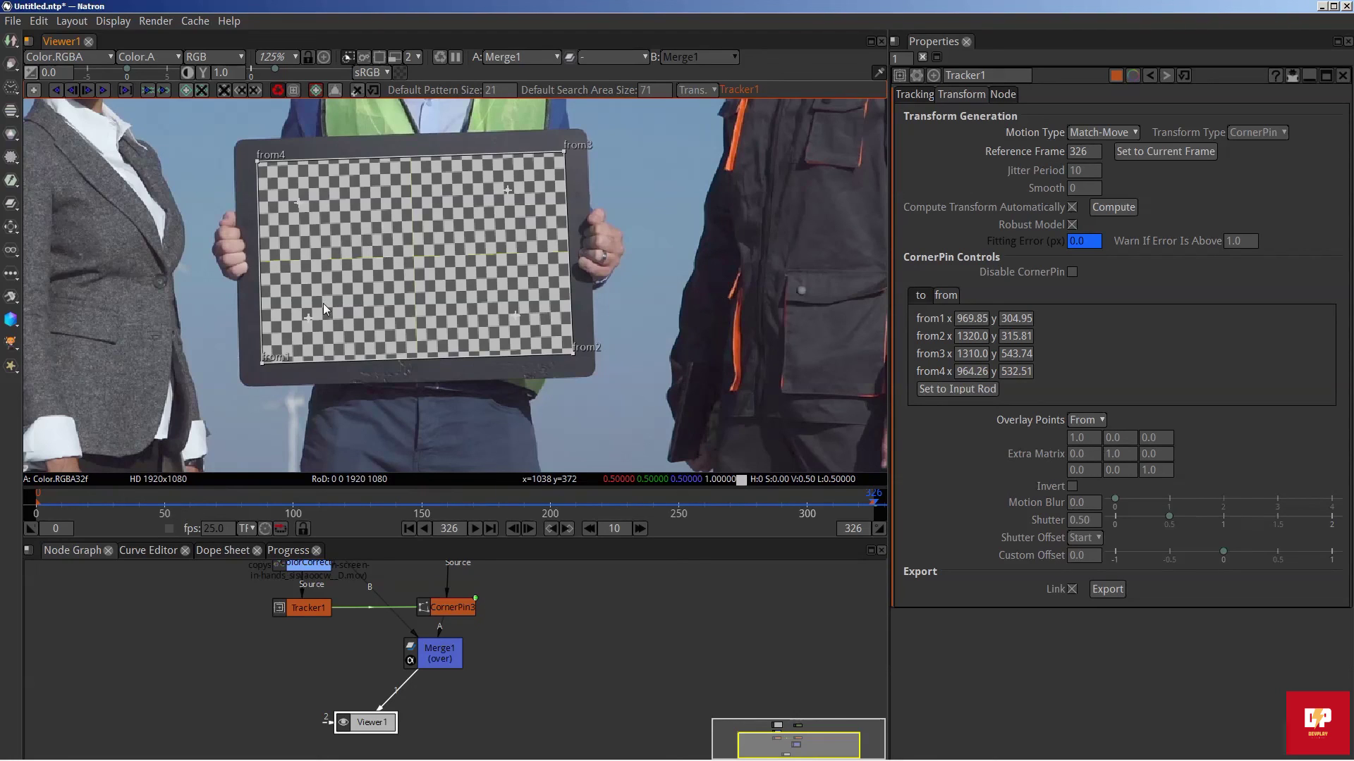
pyautogui.moveTo(568, 596); pyautogui.dragTo(541, 657)
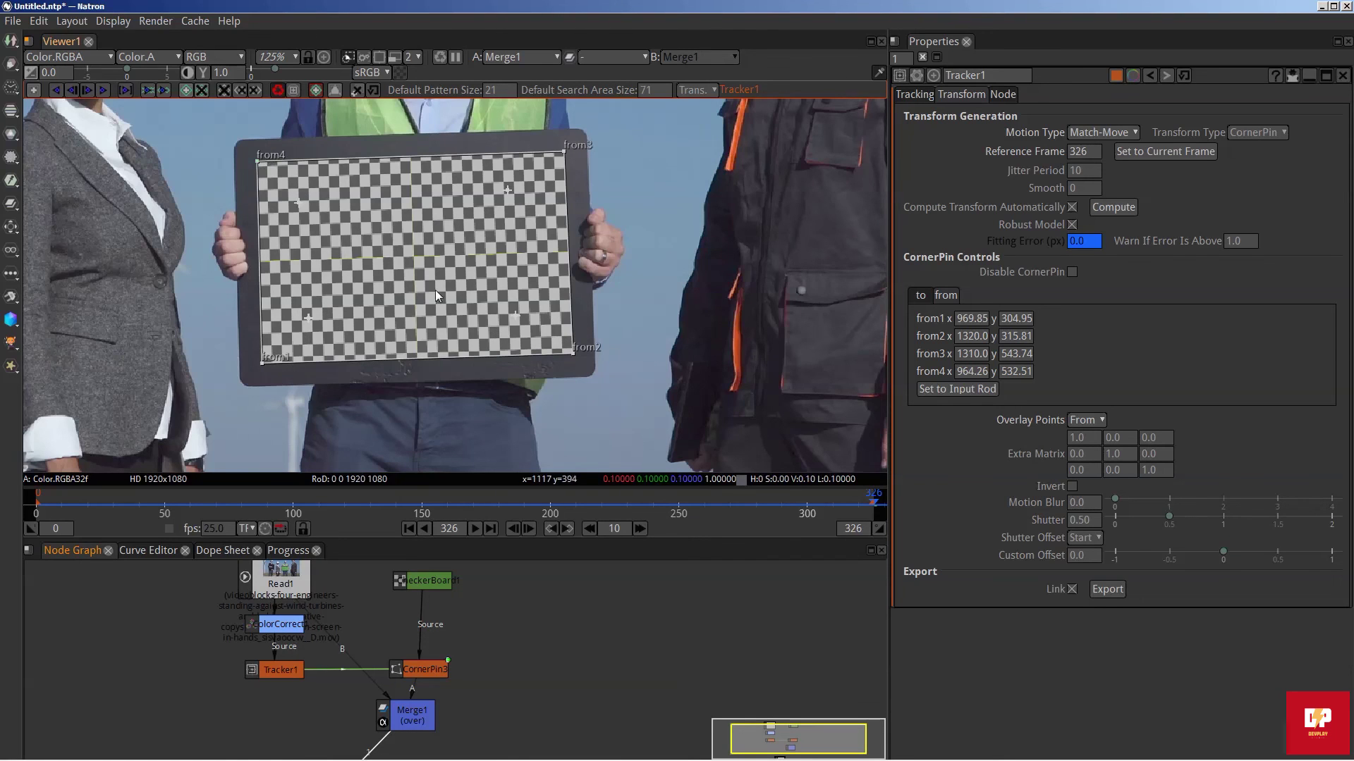
pyautogui.scroll(-4, 454, 298)
pyautogui.scroll(-3, 454, 298)
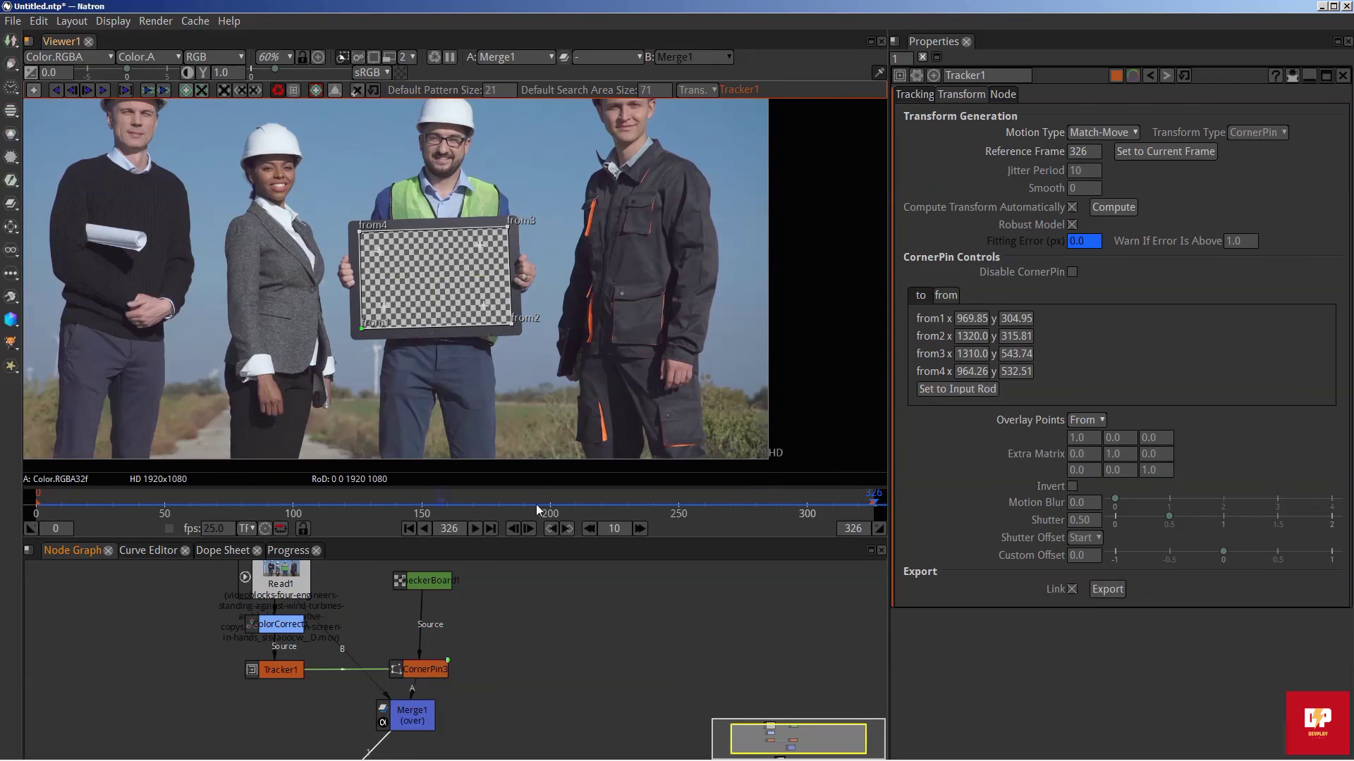
pyautogui.click(409, 533)
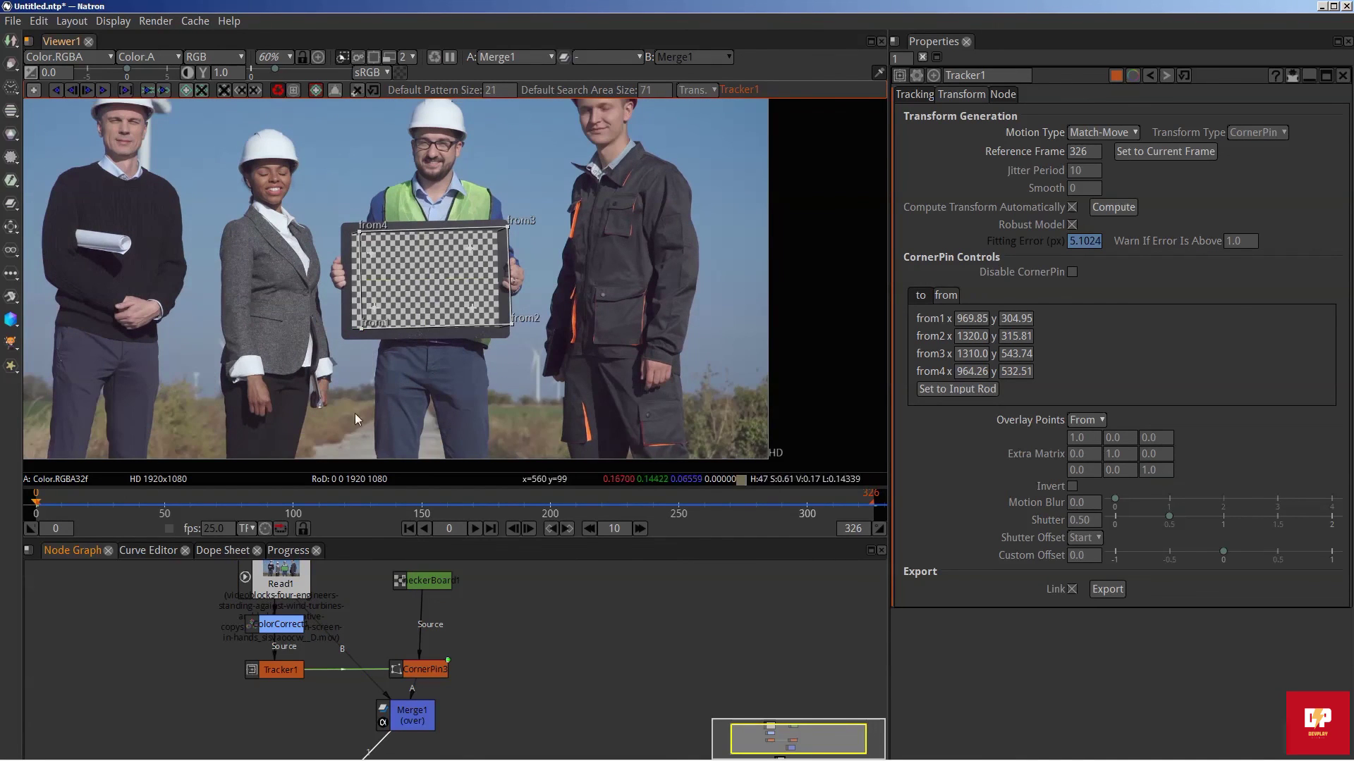
pyautogui.scroll(7, 415, 247)
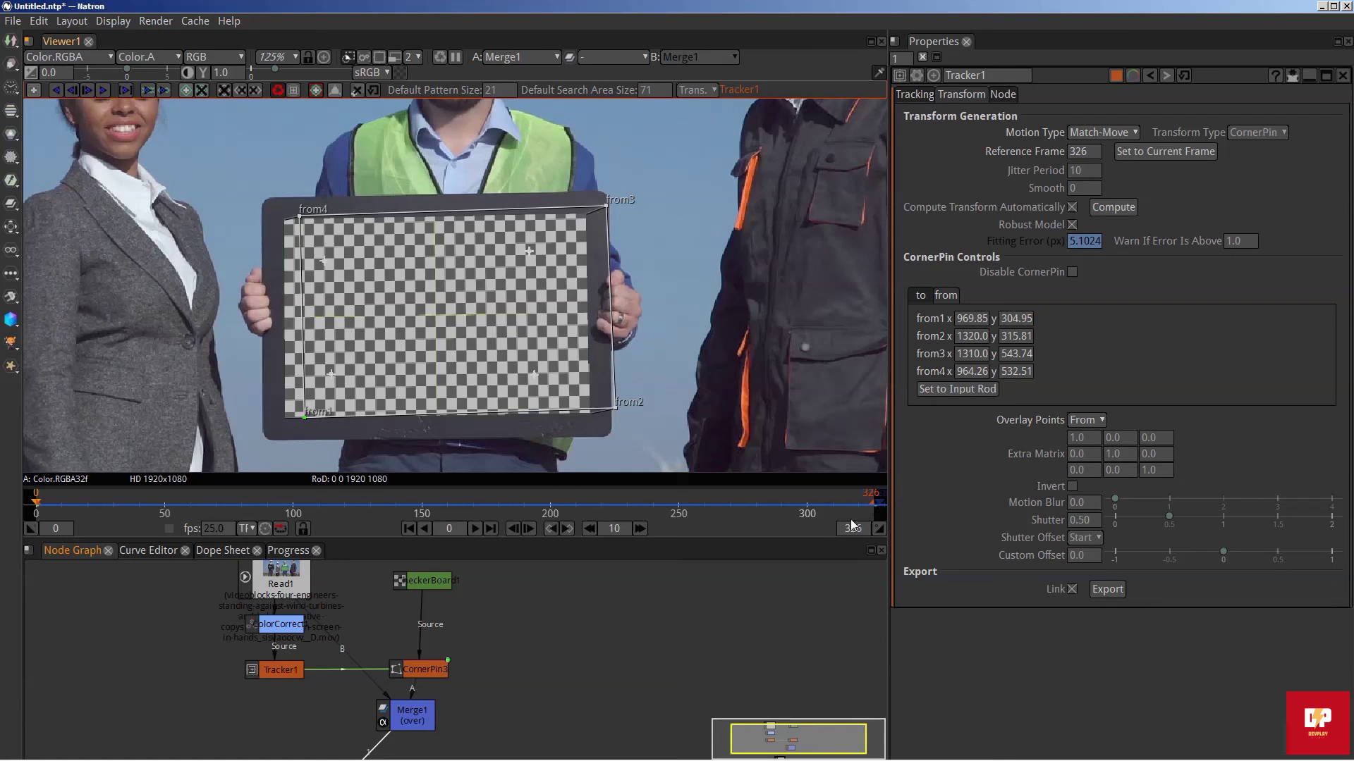
pyautogui.click(473, 530)
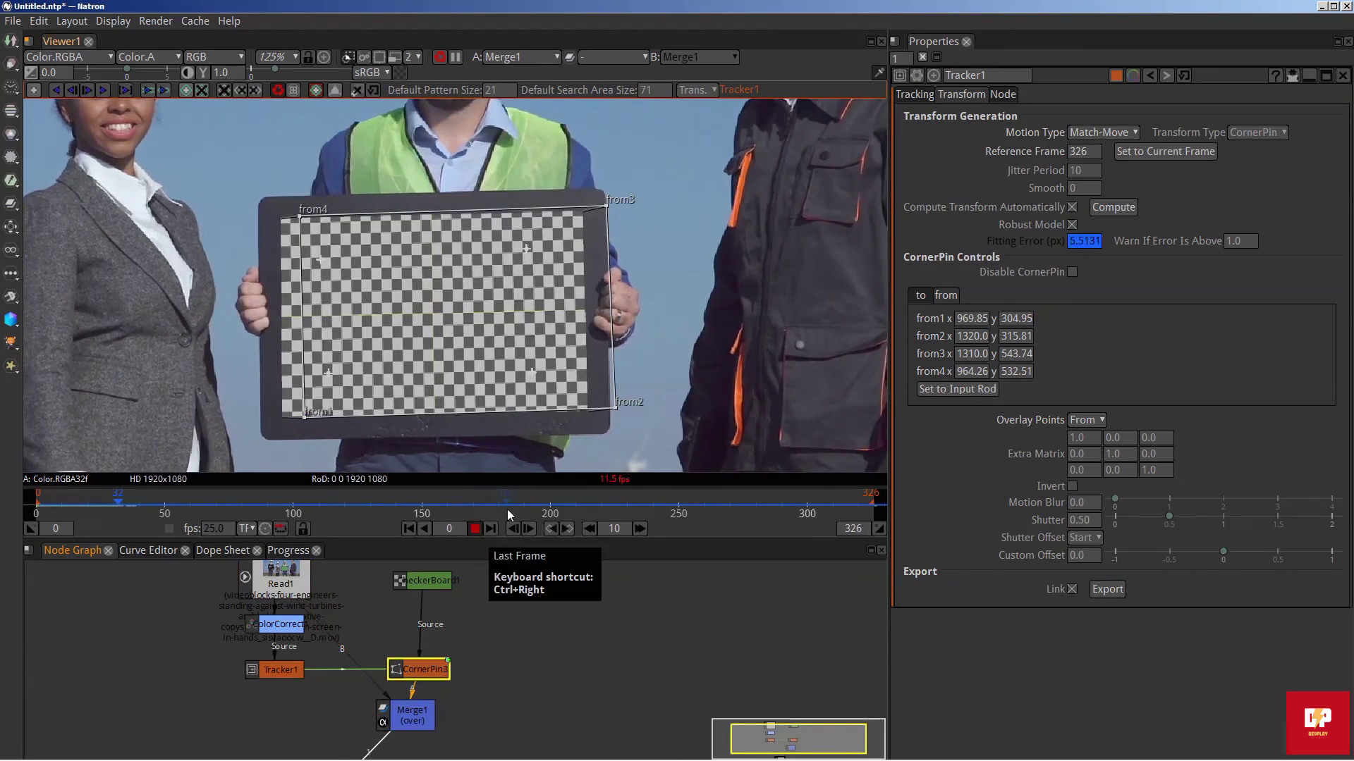
pyautogui.click(475, 529)
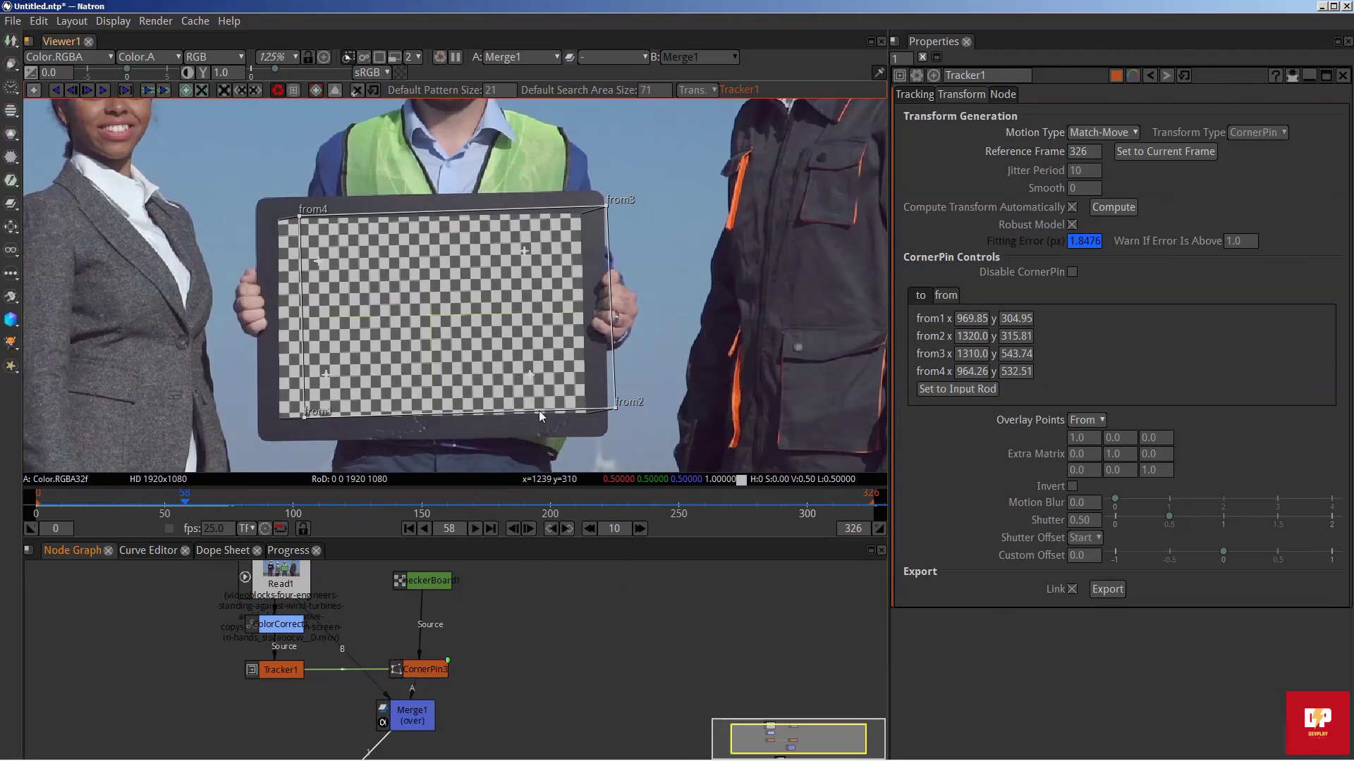
# Fit the whole frame in the viewer, and replay the composite from the first frame to review the tracked checkerboard
pyautogui.scroll(-7, 464, 331)
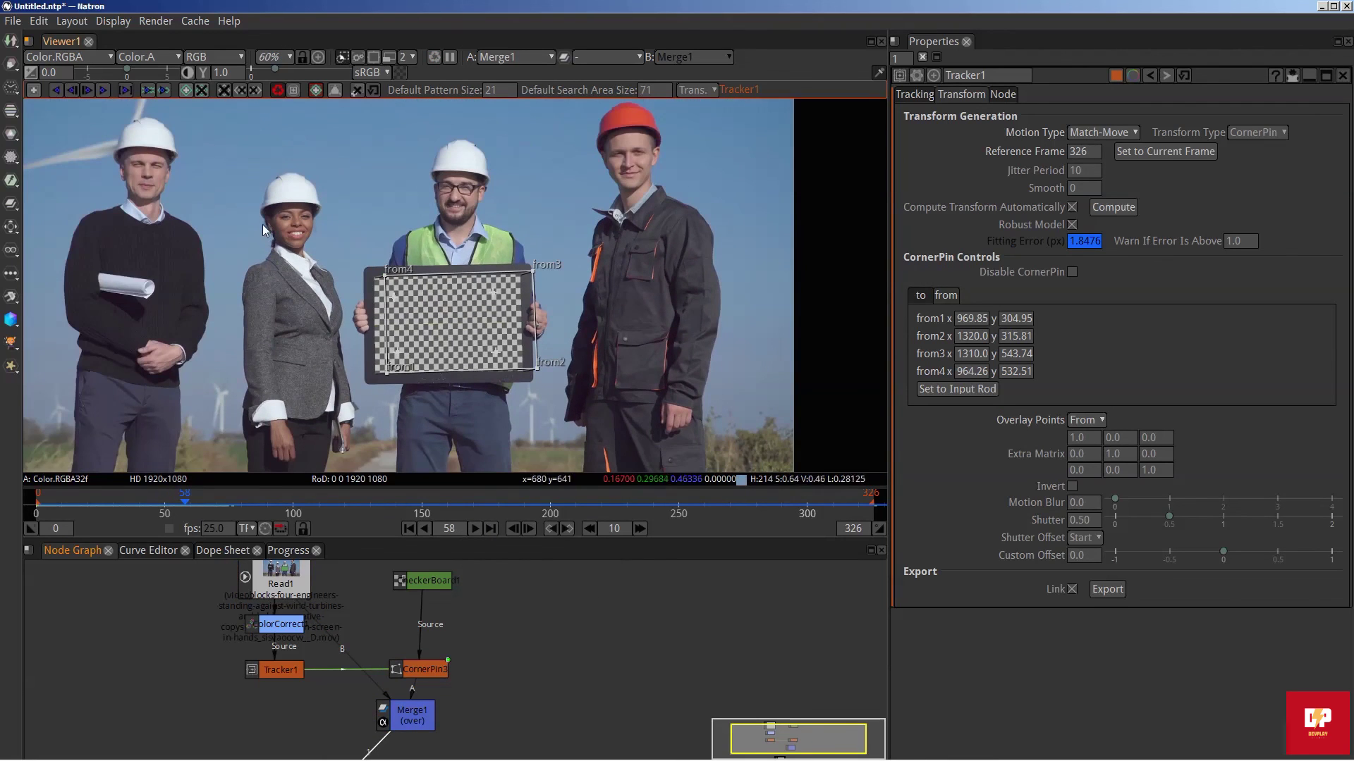
pyautogui.press('f')
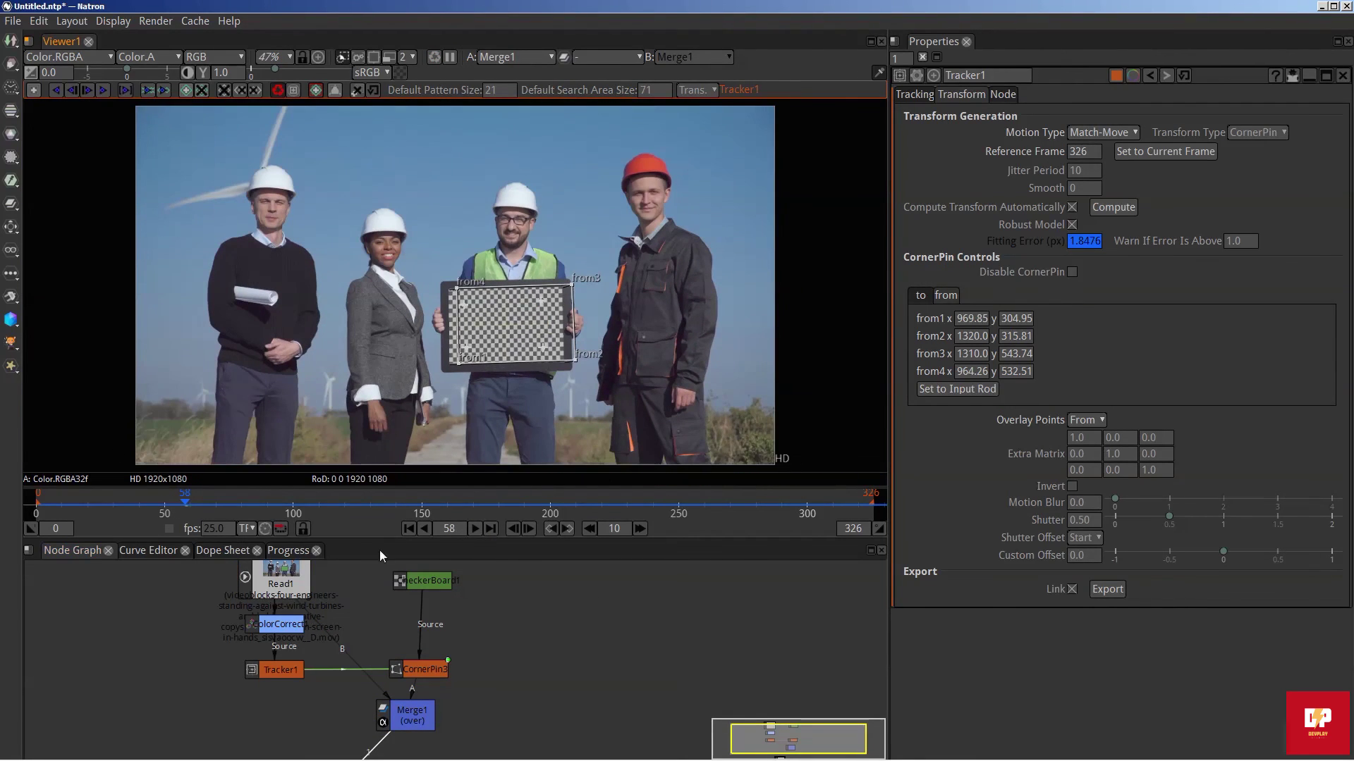
pyautogui.click(408, 529)
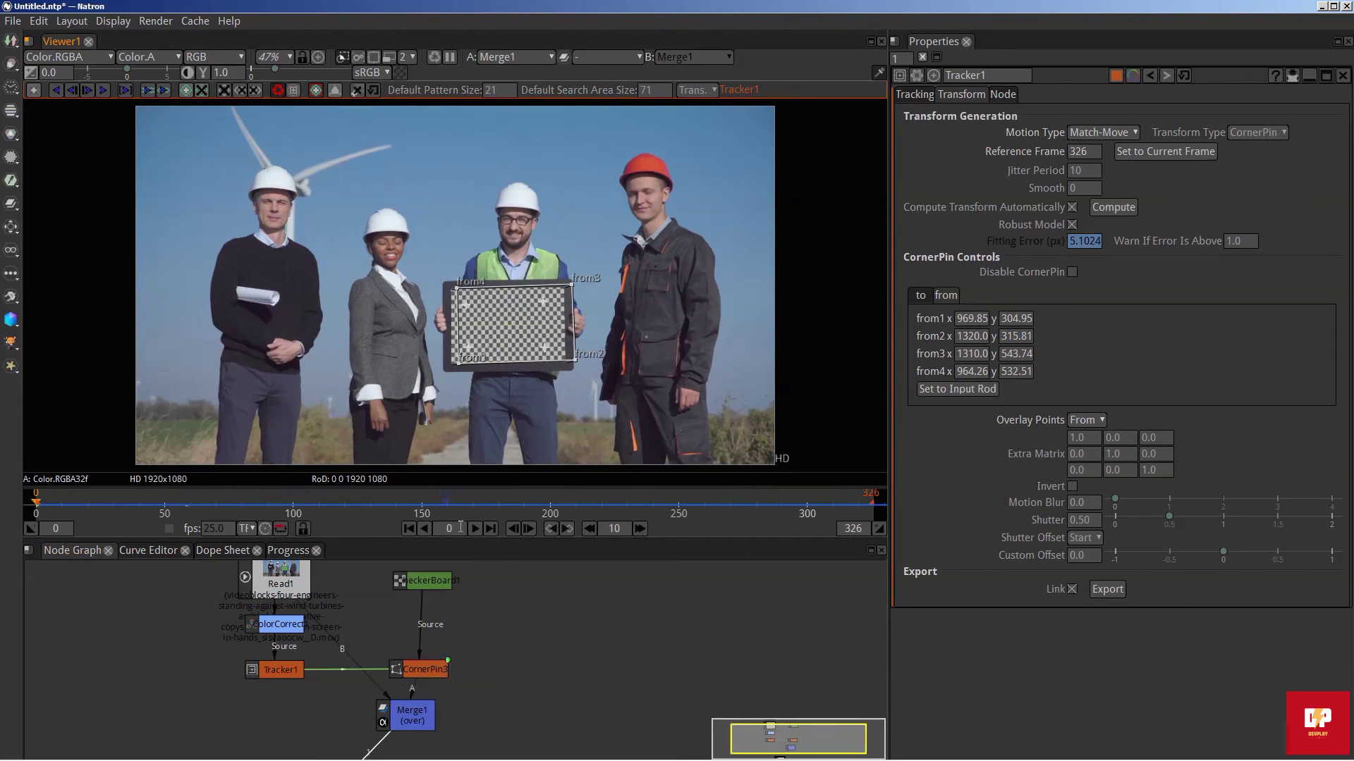
pyautogui.click(481, 532)
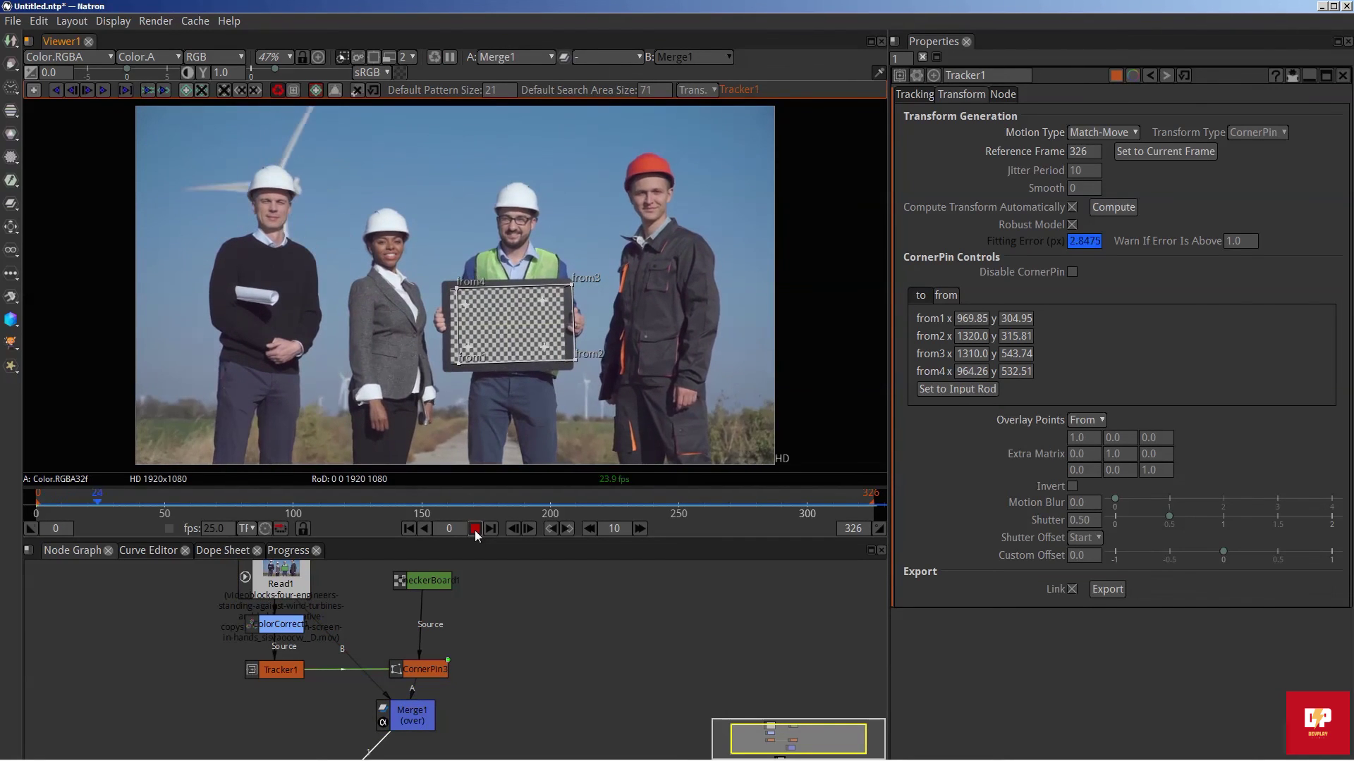
pyautogui.click(475, 531)
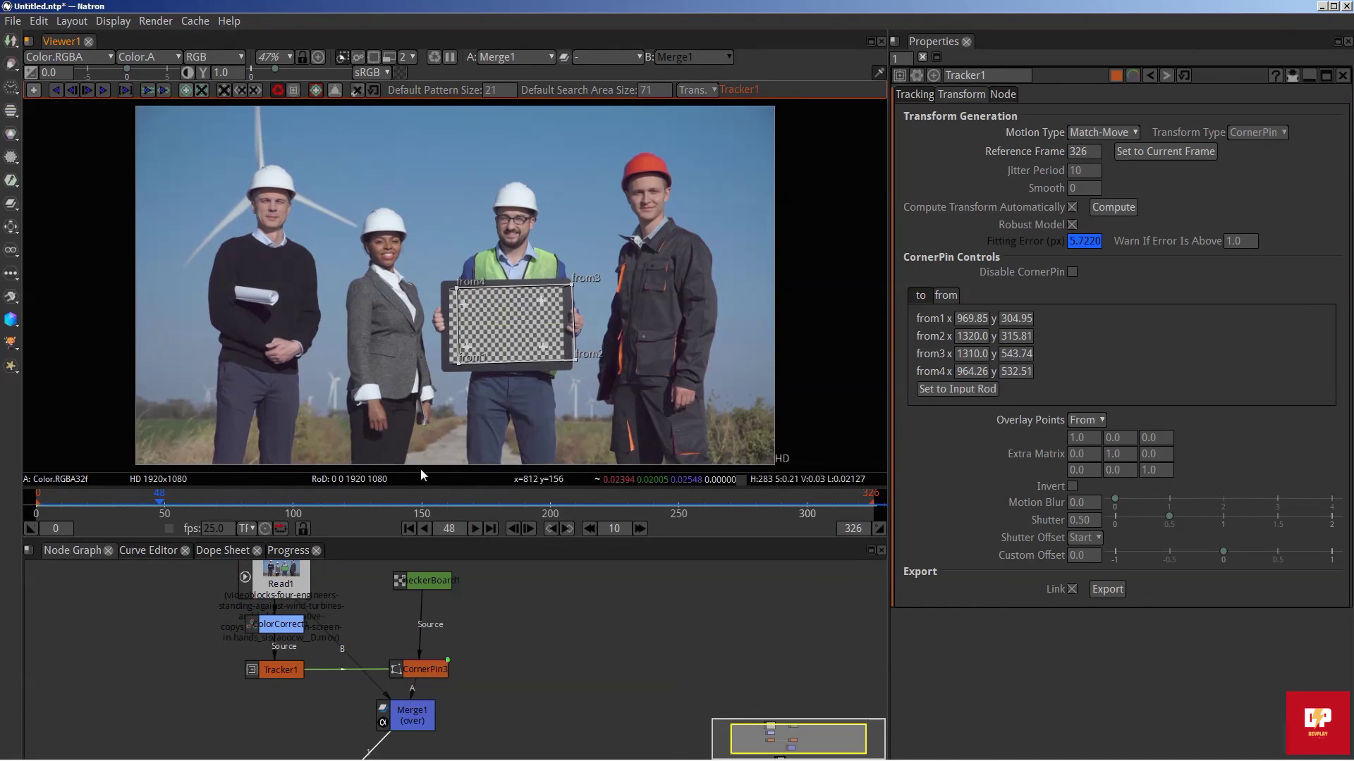
pyautogui.moveTo(524, 603); pyautogui.dragTo(538, 624)
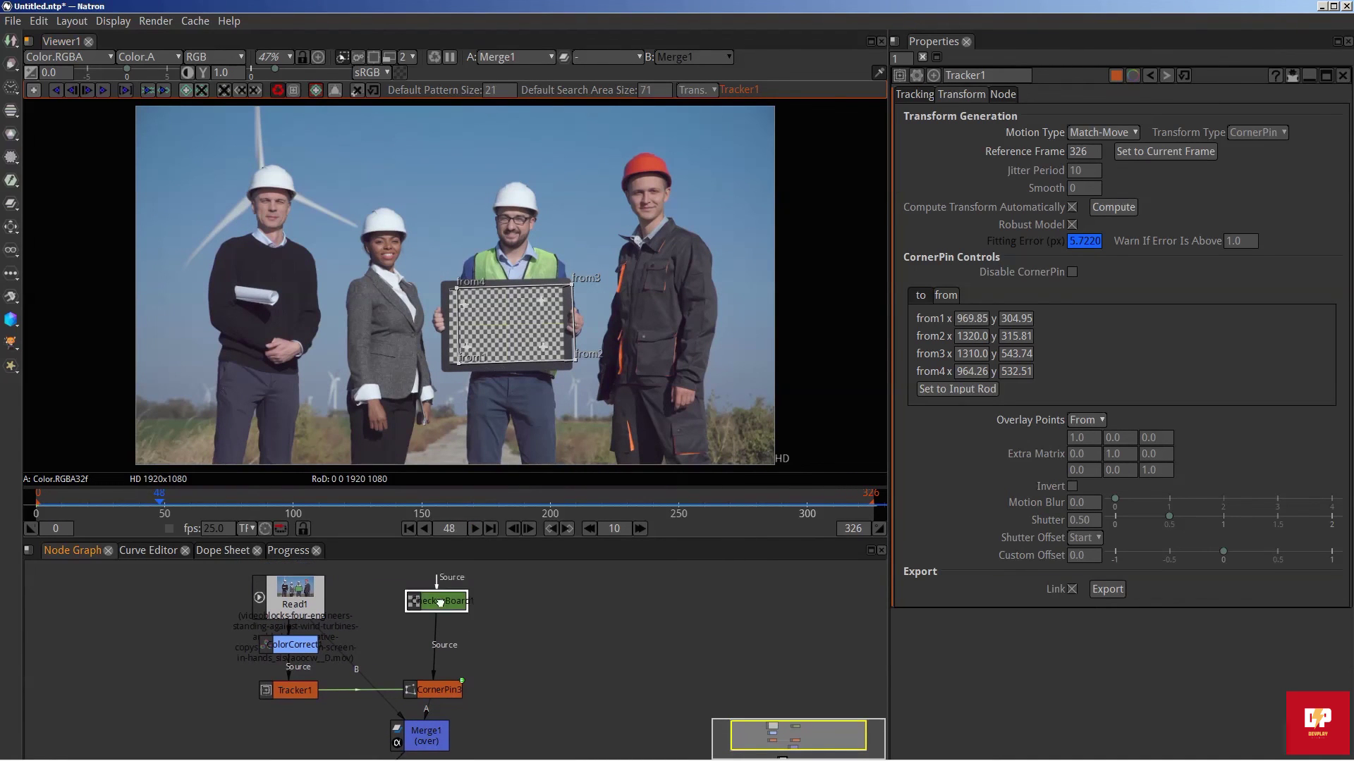